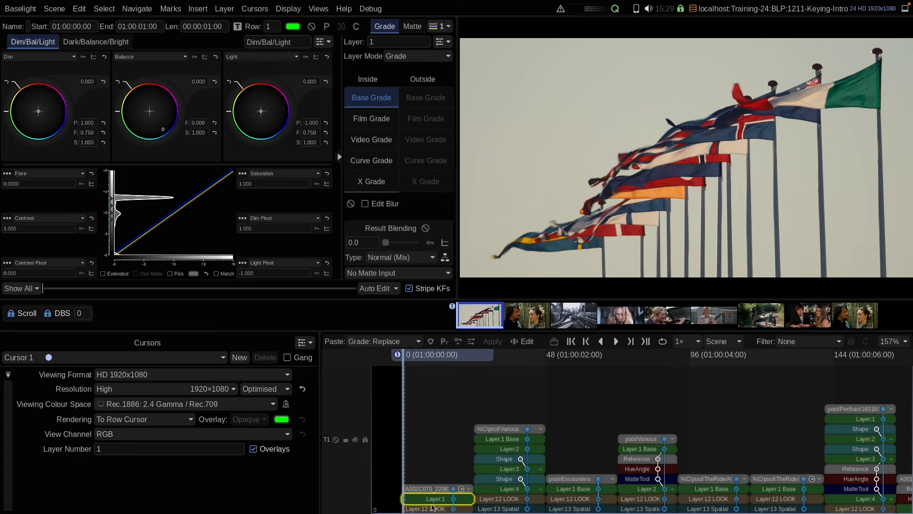
Add a second grade layer with a DKey matte to the flags shot and sample the green area of the nearest flag.
{"action": "key", "text": "p"}
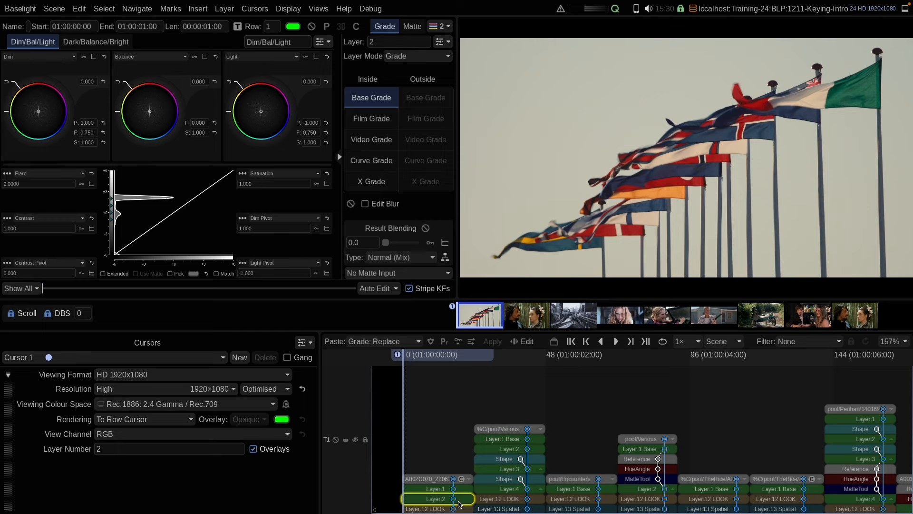
{"action": "left_click", "coordinate": [412, 29]}
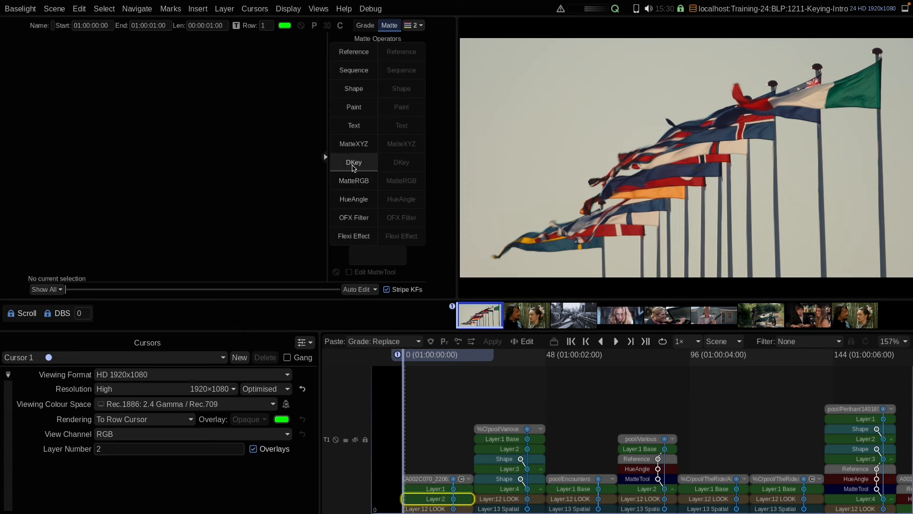
{"action": "left_click", "coordinate": [353, 163]}
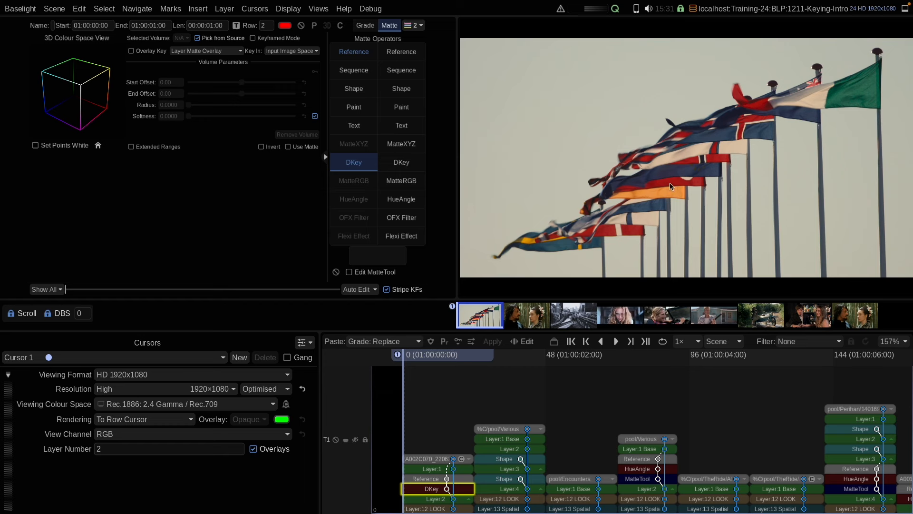
{"action": "left_click_drag", "start_coordinate": [846, 80], "coordinate": [872, 102]}
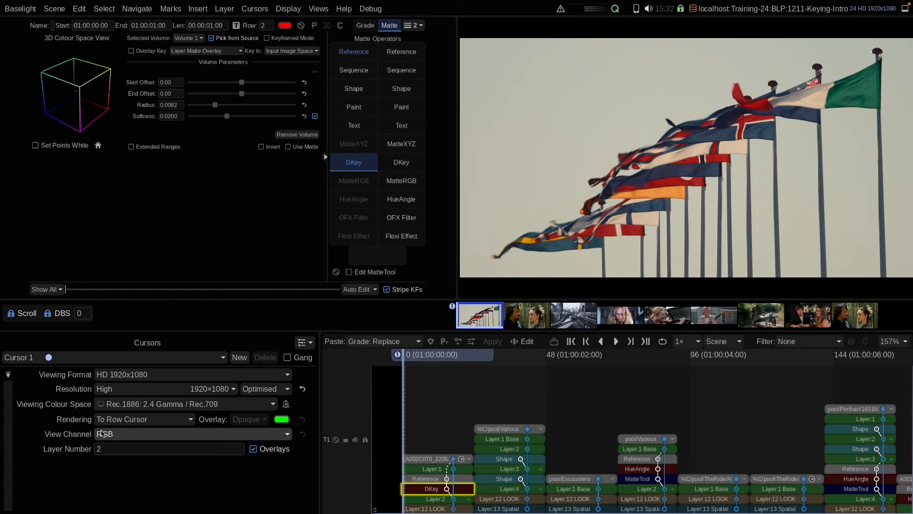
Set the cursor rendering to Layer Matte and select Layer 2 of the flags shot.
{"action": "left_click", "coordinate": [125, 421]}
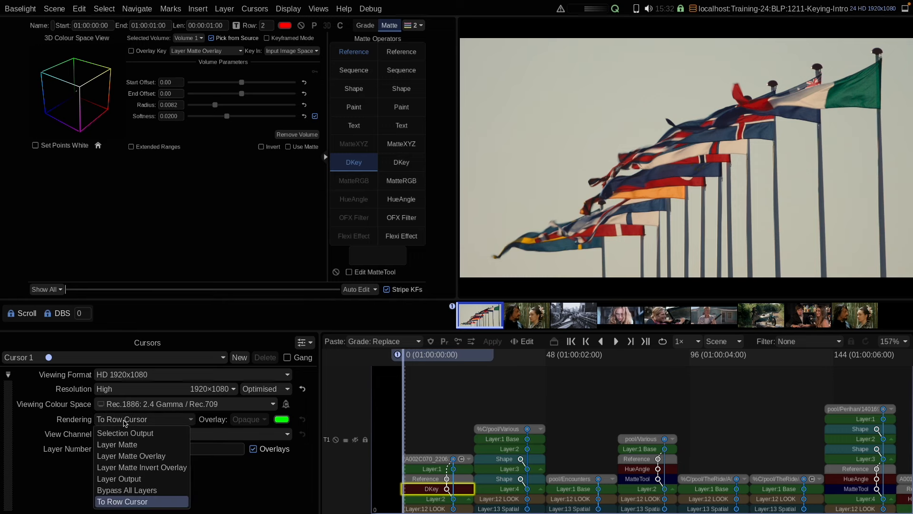
{"action": "left_click", "coordinate": [127, 444]}
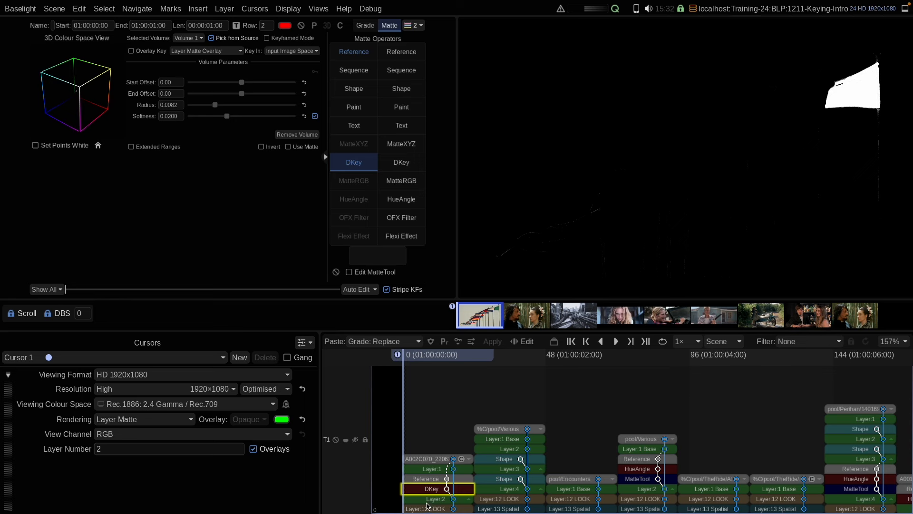
{"action": "left_click", "coordinate": [429, 500]}
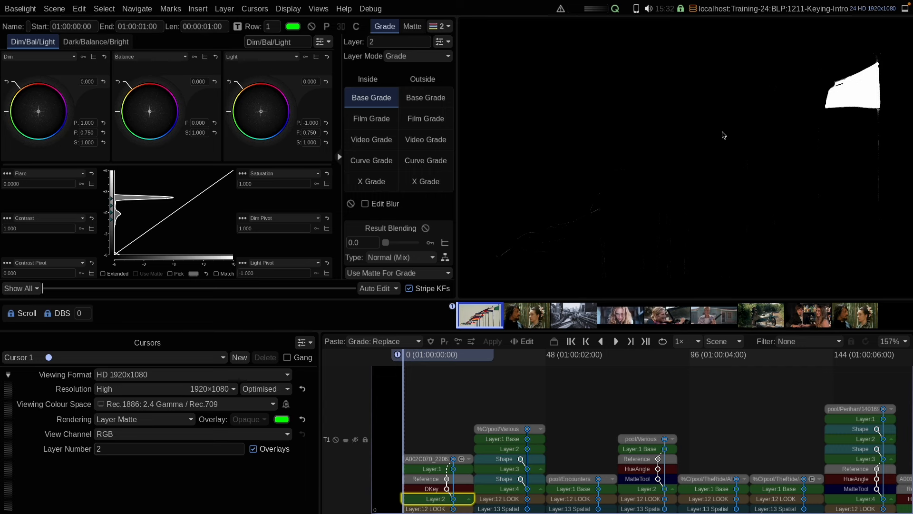
Cycle the viewer in both directions through the normal picture, Layer Matte, Layer Matte Overlay and Layer Matte Invert Overlay for Layer 2.
{"action": "key", "text": "m"}
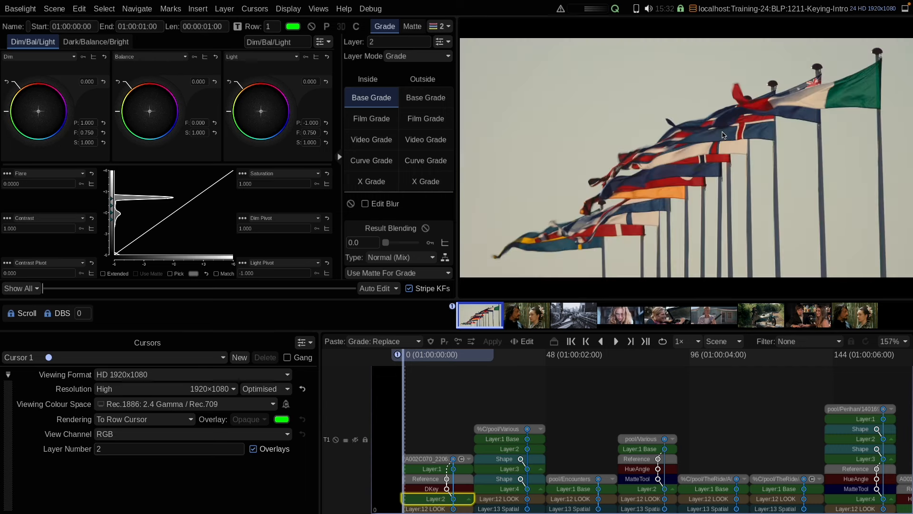
{"action": "key", "text": "m"}
{"action": "key", "text": "m"}
{"action": "key", "text": "m"}
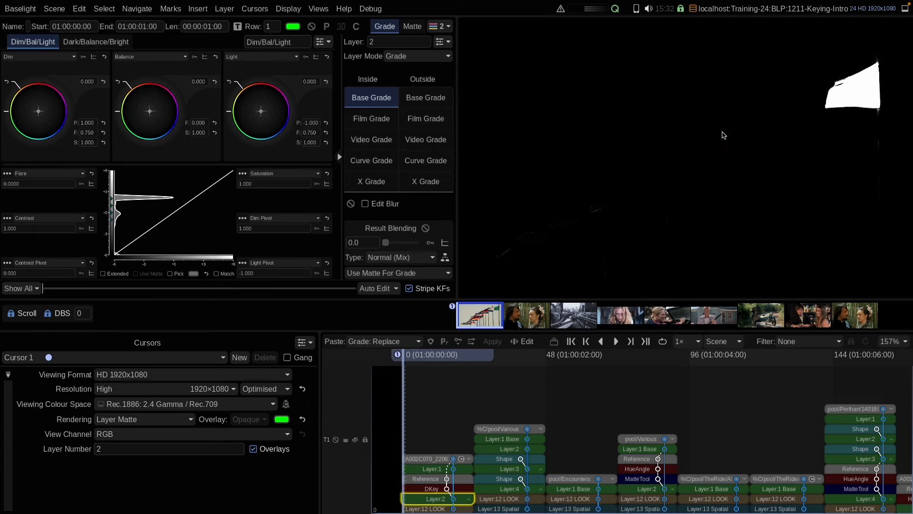
{"action": "key", "text": "m"}
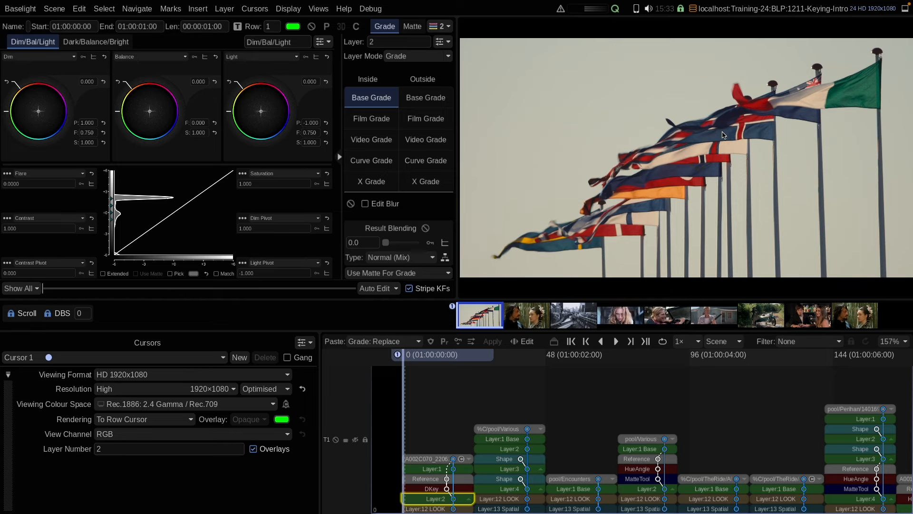
{"action": "key", "text": "shift+m"}
{"action": "key", "text": "shift+m"}
{"action": "key", "text": "shift+m"}
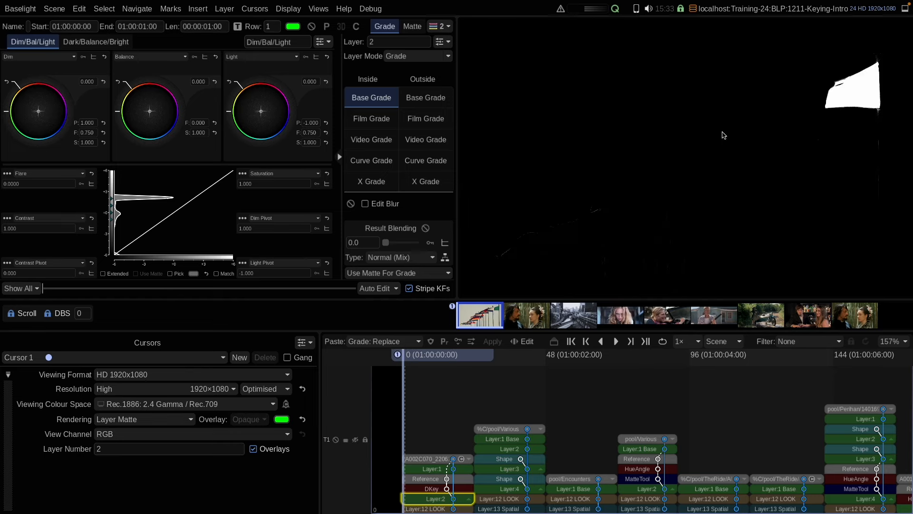
{"action": "key", "text": "shift+m"}
{"action": "key", "text": "shift+m"}
{"action": "key", "text": "shift+m"}
{"action": "key", "text": "shift+m"}
{"action": "key", "text": "shift+m"}
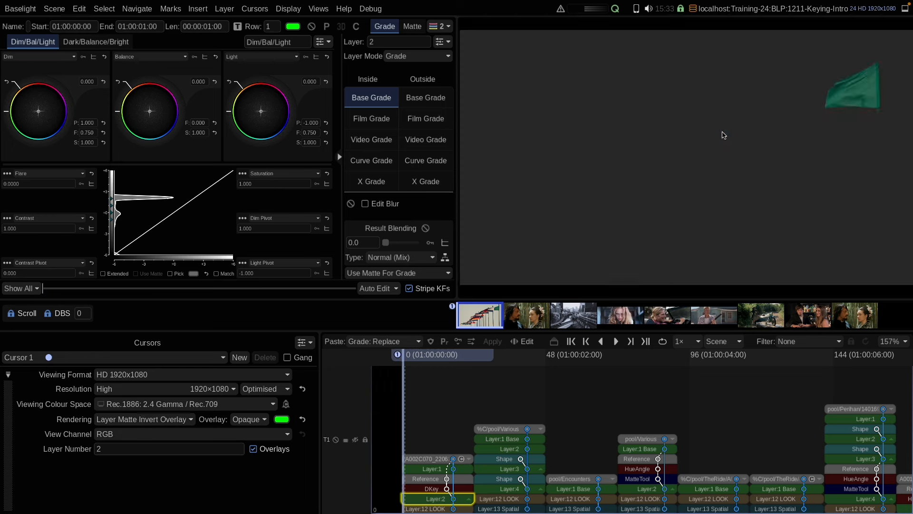
{"action": "key", "text": "shift+m"}
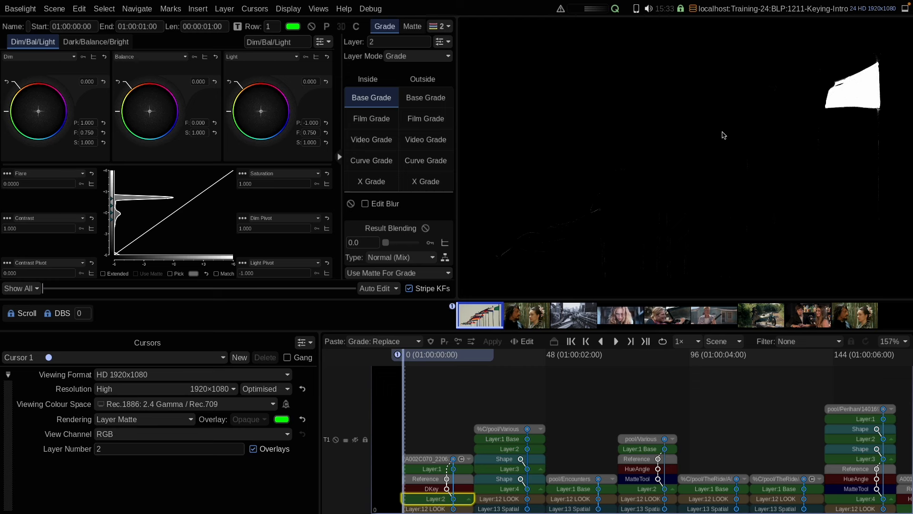
{"action": "key", "text": "m"}
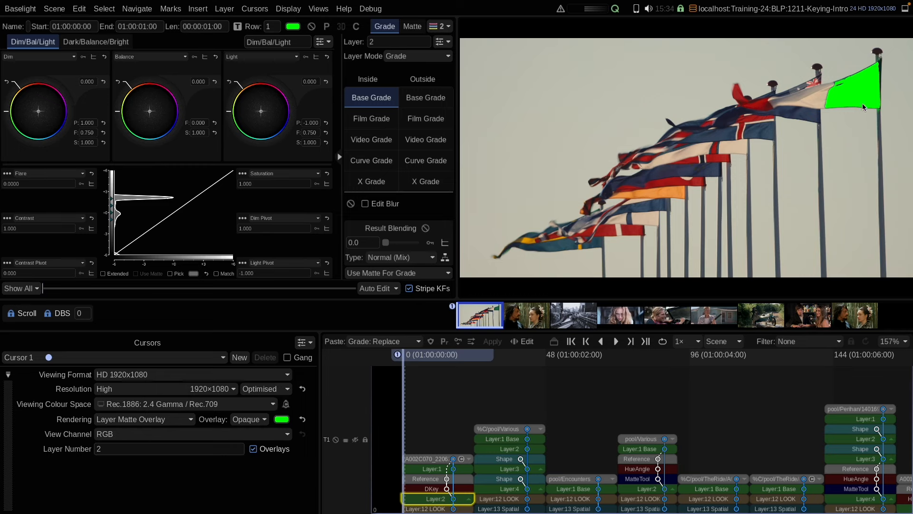
Check the overlay colour settings, try the matte overlay at 30% opacity and return it to Opaque.
{"action": "left_click", "coordinate": [281, 419]}
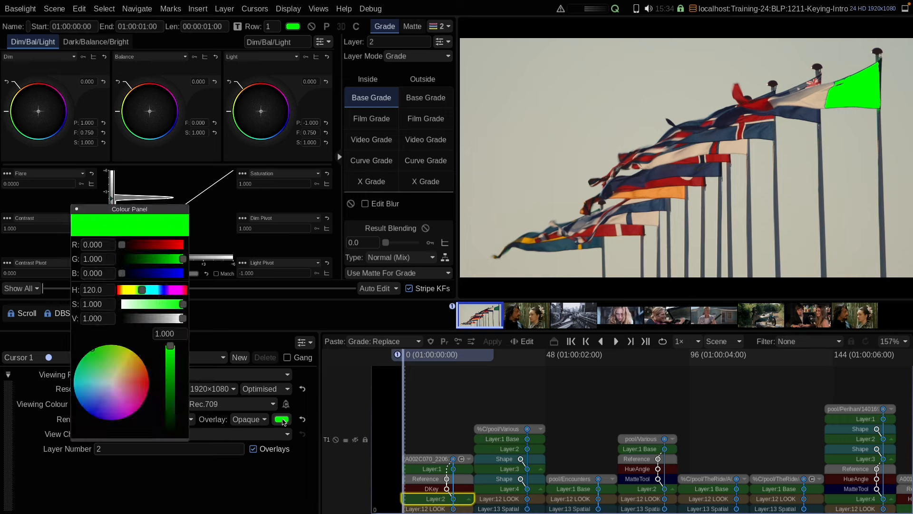
{"action": "left_click", "coordinate": [78, 210]}
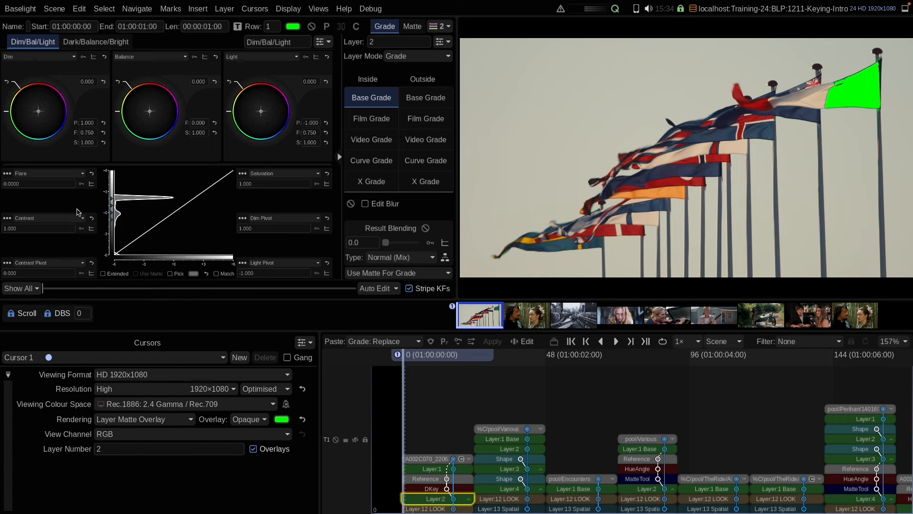
{"action": "left_click", "coordinate": [254, 423]}
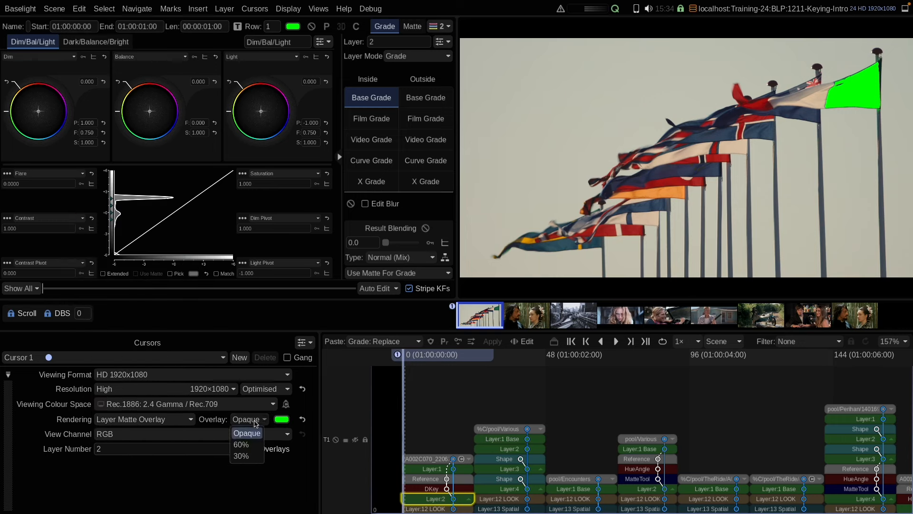
{"action": "left_click", "coordinate": [247, 458]}
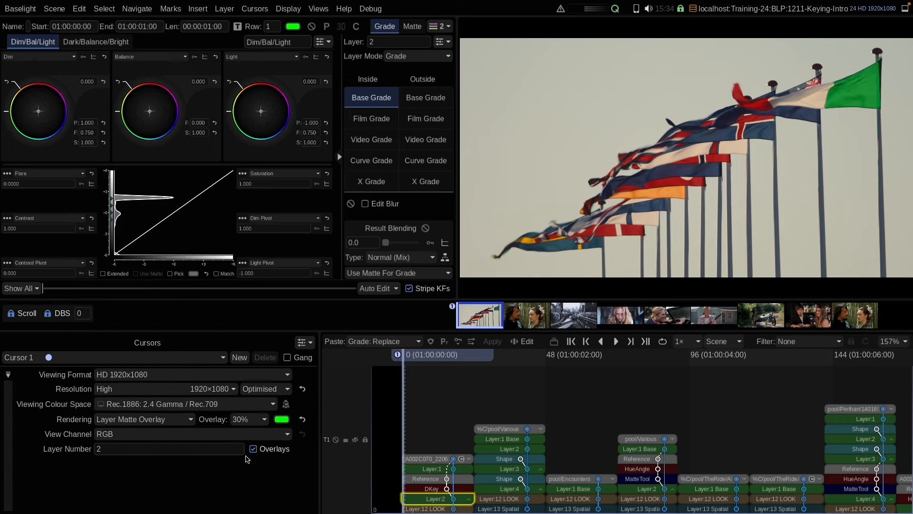
{"action": "left_click", "coordinate": [249, 420]}
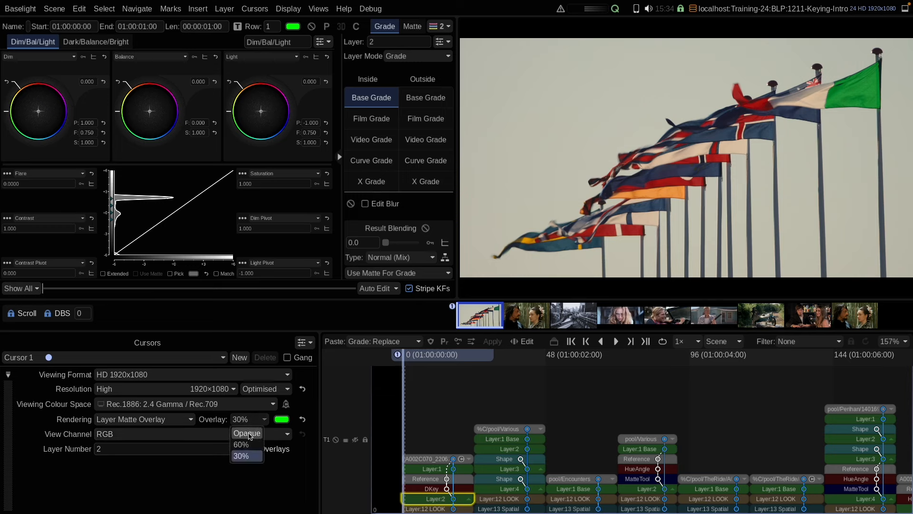
{"action": "left_click", "coordinate": [247, 434]}
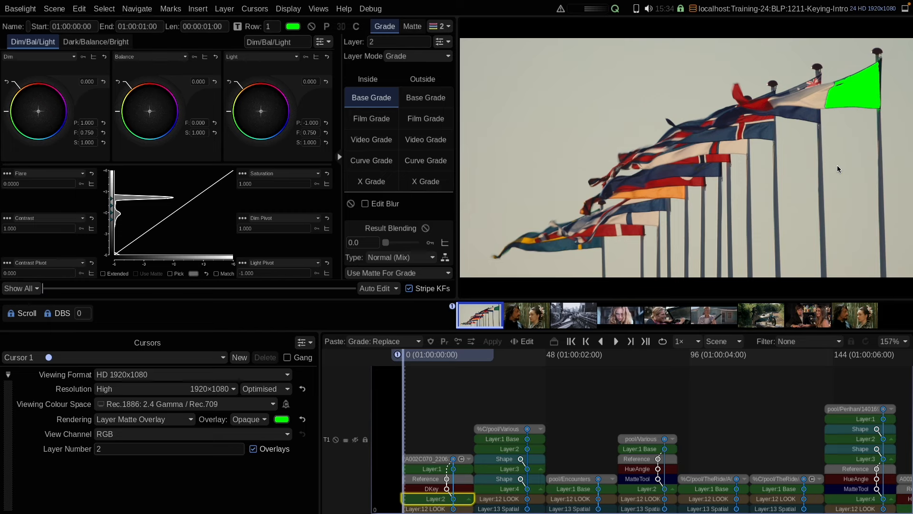
Compare the green flag's inverted overlay, matte and overlay views, and return the rendering to To Row Cursor.
{"action": "key", "text": "m"}
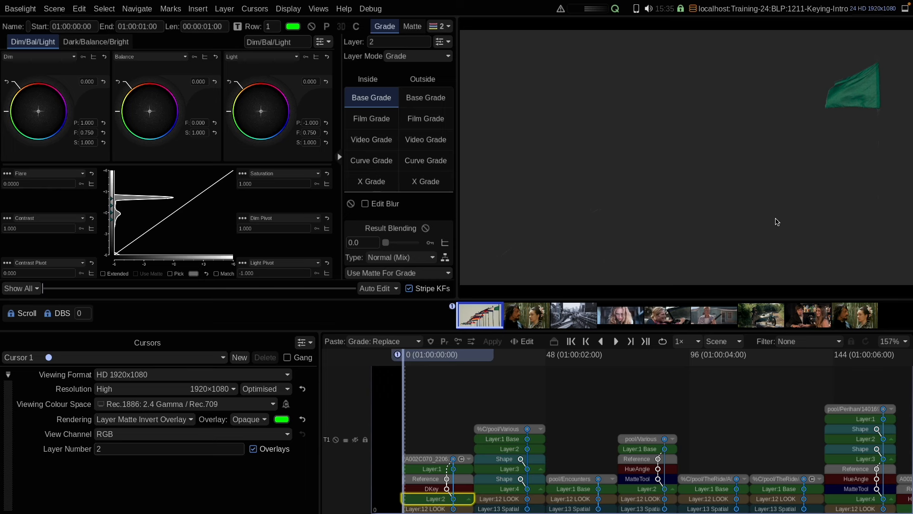
{"action": "key", "text": "m"}
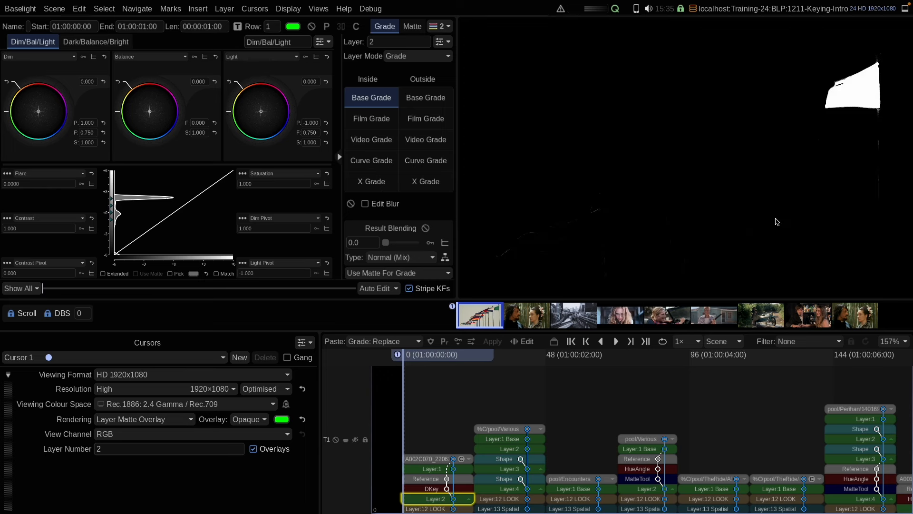
{"action": "key", "text": "m"}
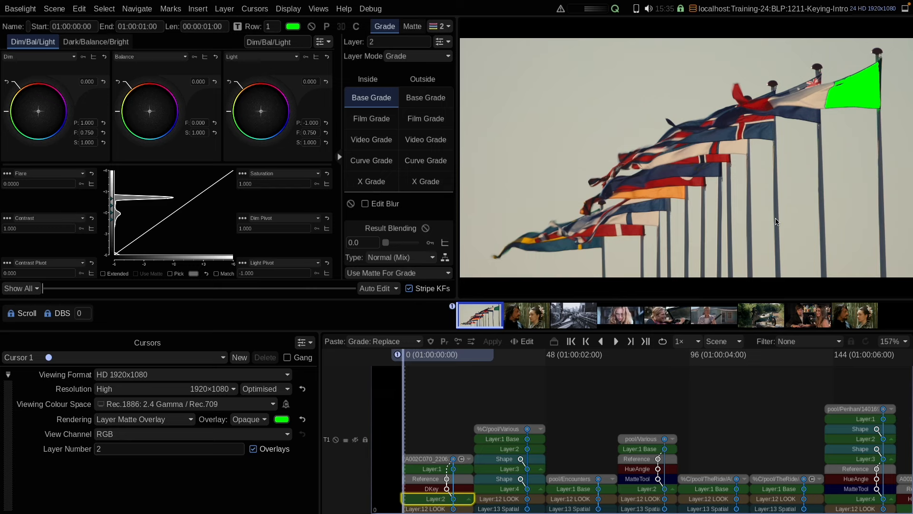
{"action": "key", "text": "shift+m"}
{"action": "key", "text": "shift+m"}
{"action": "key", "text": "m"}
{"action": "key", "text": "m"}
{"action": "key", "text": "m"}
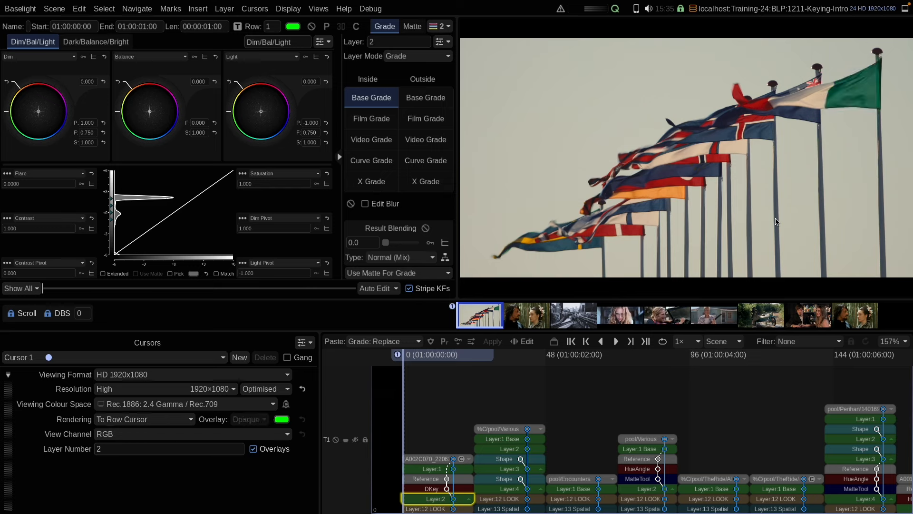
{"action": "key", "text": "m"}
{"action": "key", "text": "m"}
{"action": "key", "text": "m"}
{"action": "key", "text": "m"}
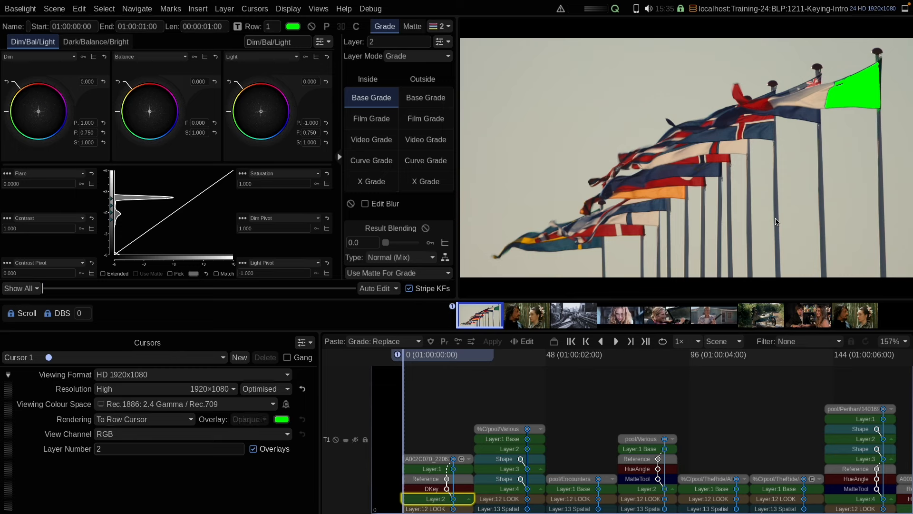
{"action": "key", "text": "m"}
{"action": "key", "text": "m"}
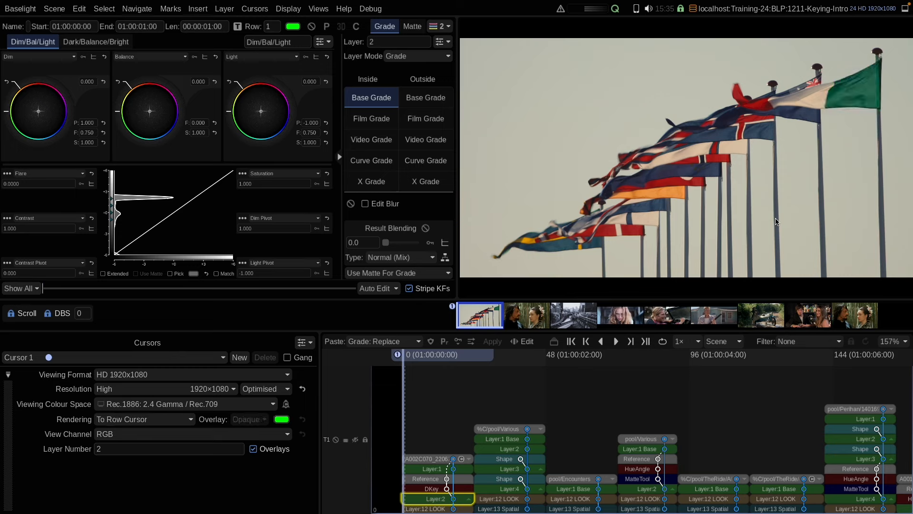
Add a third grade layer to the flags shot with a MatteRGB key.
{"action": "key", "text": "ctrl+l"}
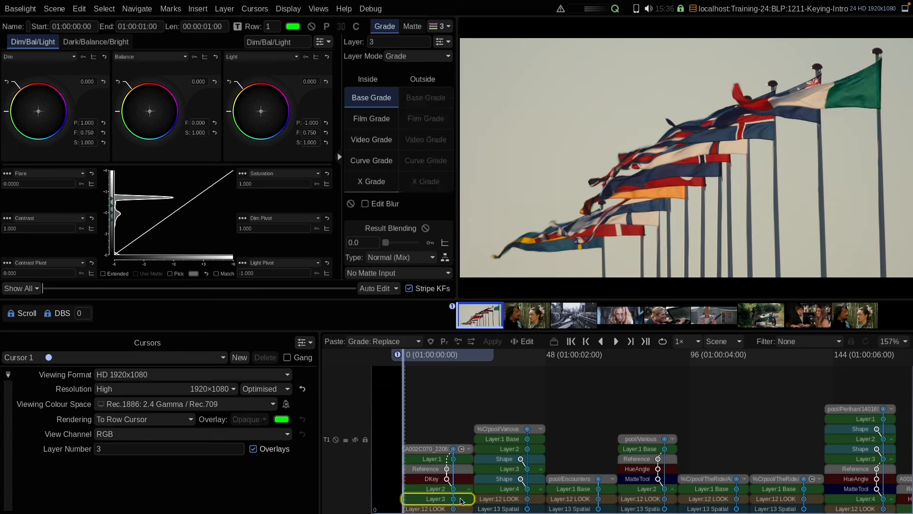
{"action": "left_click", "coordinate": [412, 26]}
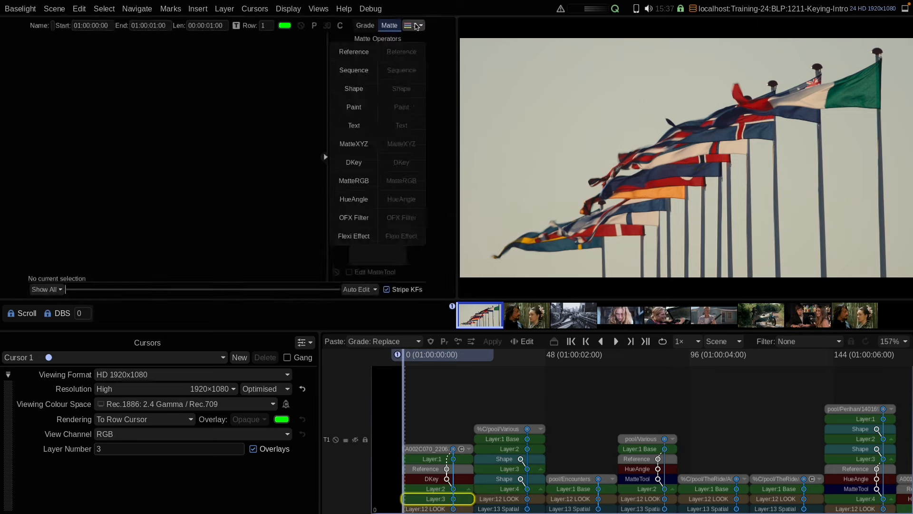
{"action": "left_click", "coordinate": [352, 184]}
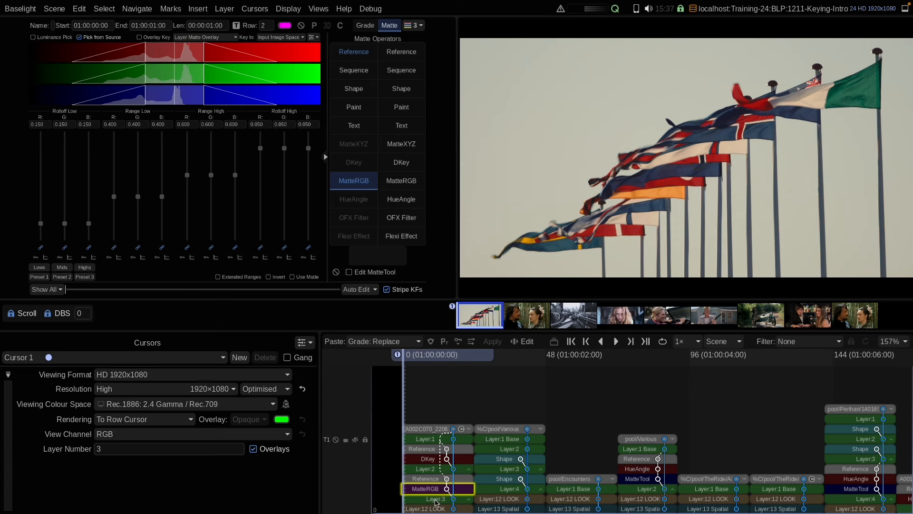
Add a fourth grade layer with a HueAngle key sampled from the green flag, and check its matte overlay.
{"action": "left_click", "coordinate": [435, 499]}
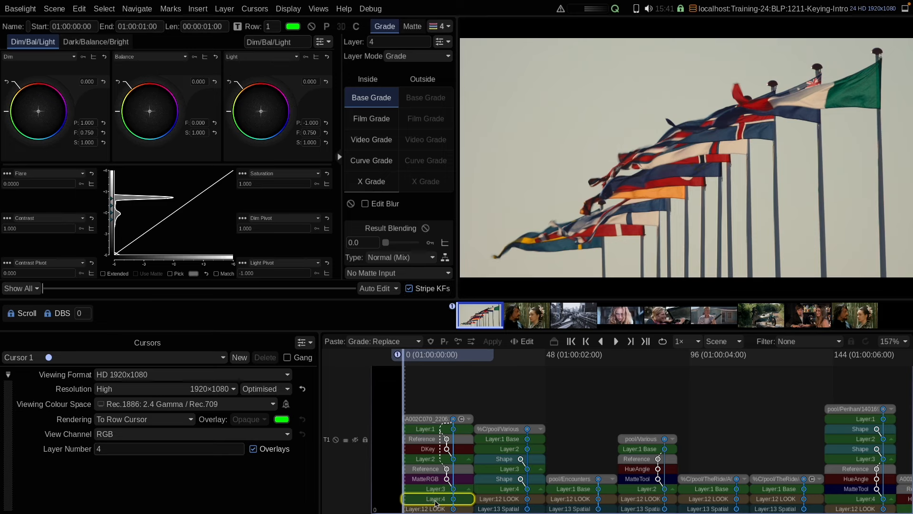
{"action": "key", "text": "h"}
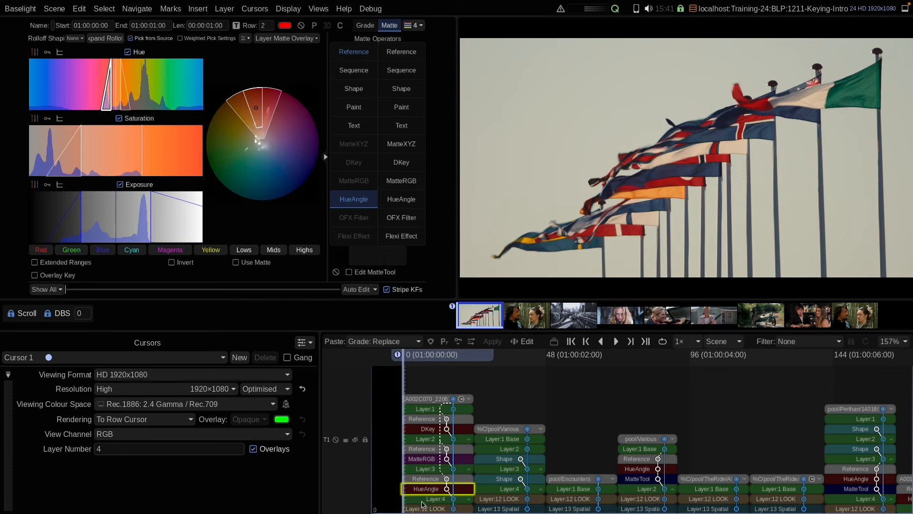
{"action": "left_click_drag", "start_coordinate": [845, 82], "coordinate": [867, 101]}
{"action": "key", "text": "m"}
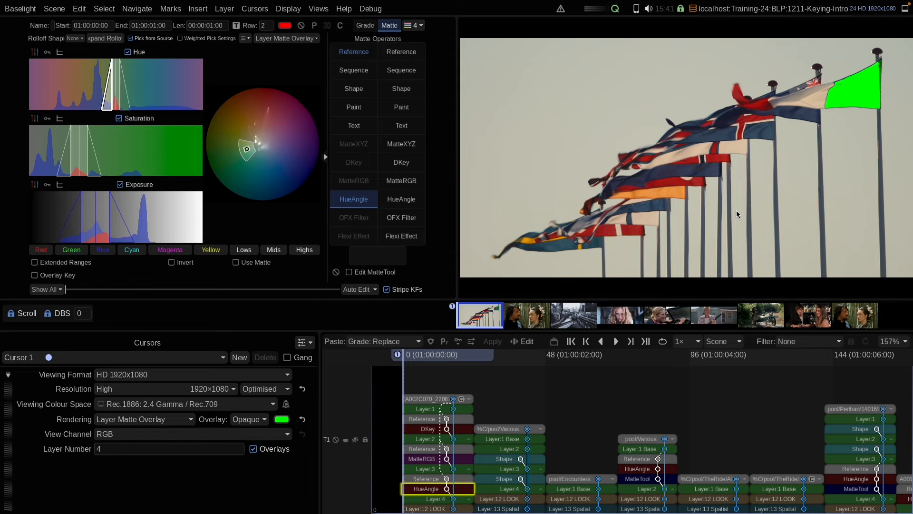
{"action": "key", "text": "m"}
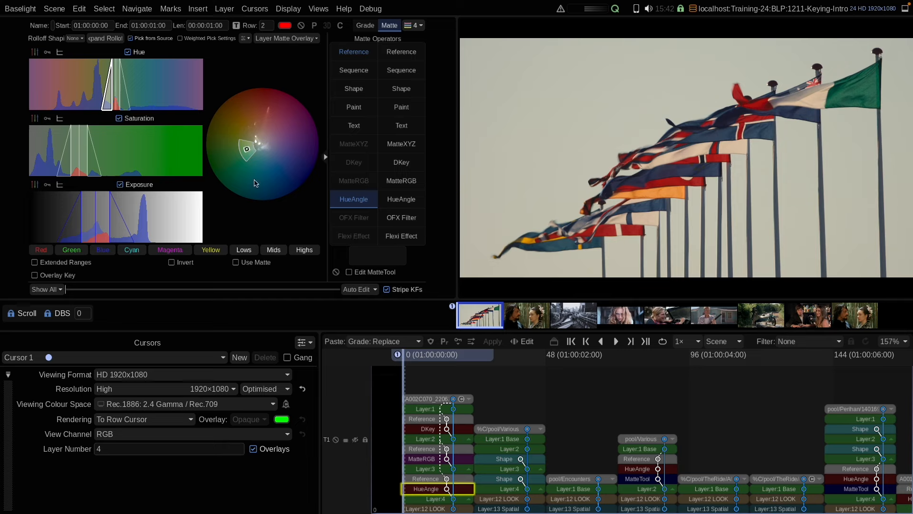
Add two more grade layers, 5 and 6, below Layer 4 in the flags shot's stack.
{"action": "left_click", "coordinate": [190, 10]}
{"action": "left_click", "coordinate": [436, 478]}
{"action": "left_click", "coordinate": [438, 500]}
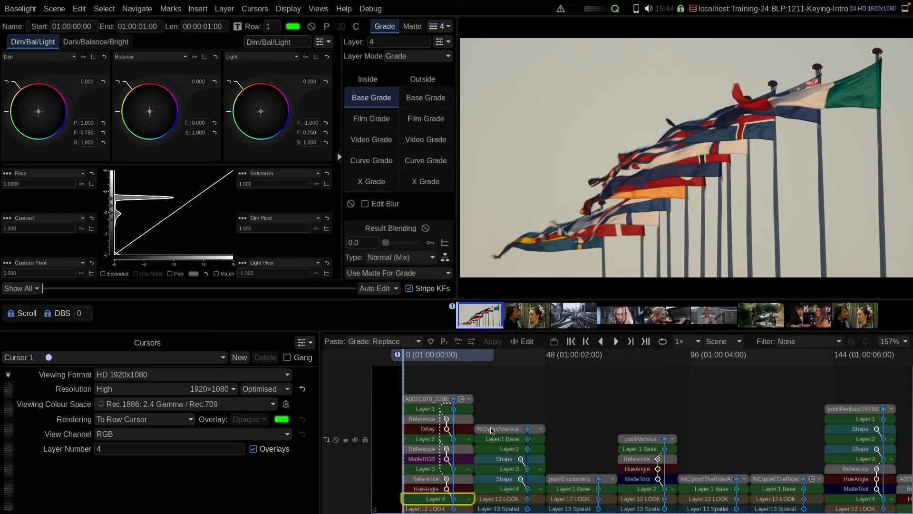
{"action": "key", "text": "y"}
{"action": "key", "text": "y"}
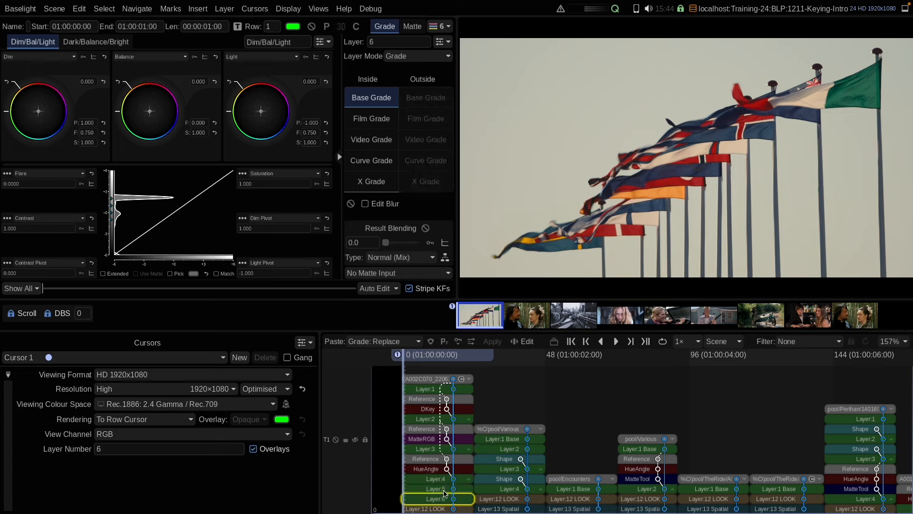
Review the grade settings of Layers 5, 4, 2 and 3 in the flags shot, ending on Layer 4.
{"action": "left_click", "coordinate": [436, 490]}
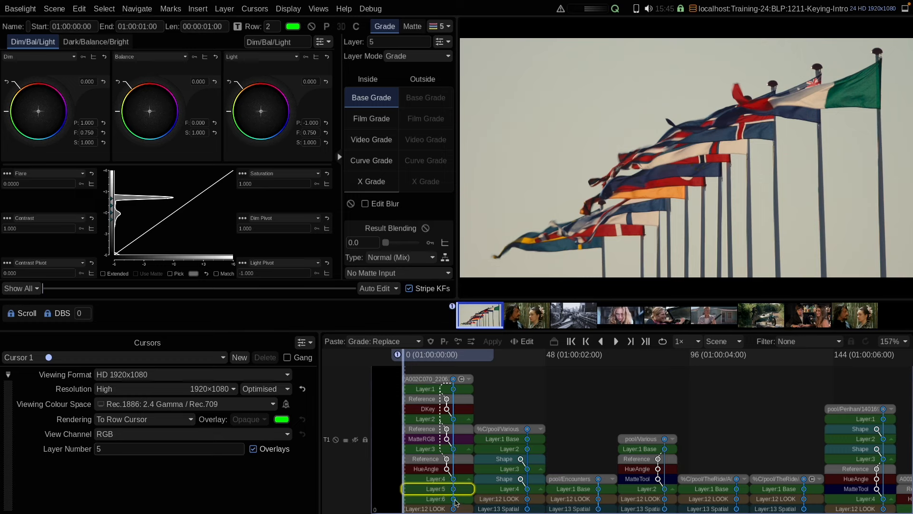
{"action": "left_click", "coordinate": [431, 481]}
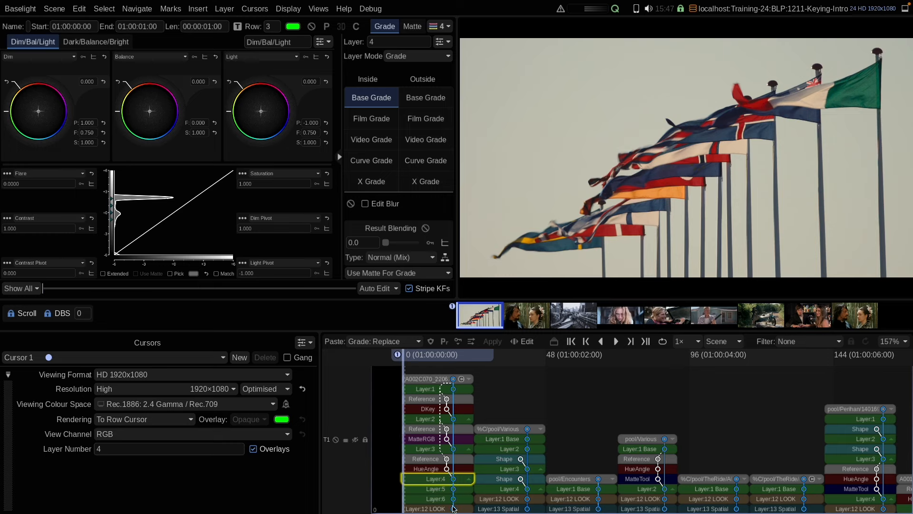
{"action": "left_click", "coordinate": [429, 420]}
{"action": "left_click", "coordinate": [431, 449]}
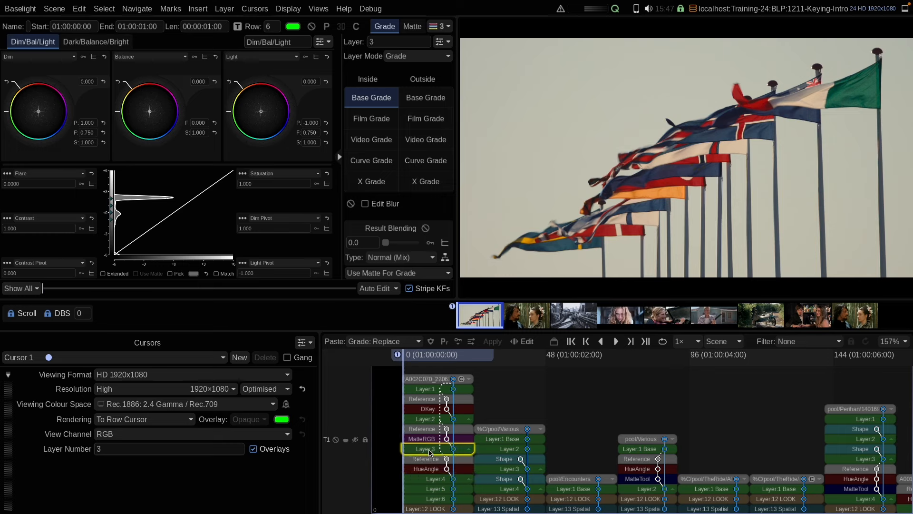
{"action": "left_click", "coordinate": [436, 480]}
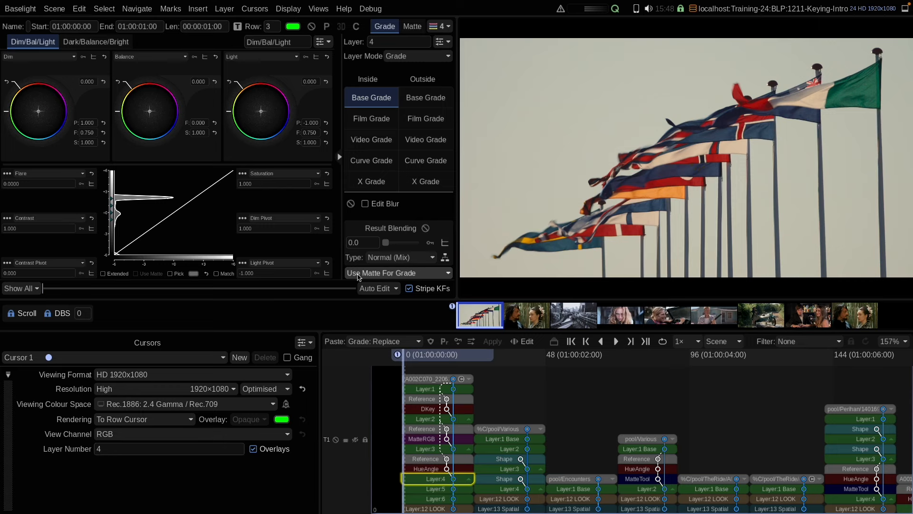
Examine Layer 4's matte input options against Layer 5's setting, keeping Layer 4 on Use Matte For Grade.
{"action": "left_click", "coordinate": [414, 274]}
{"action": "left_click", "coordinate": [391, 300]}
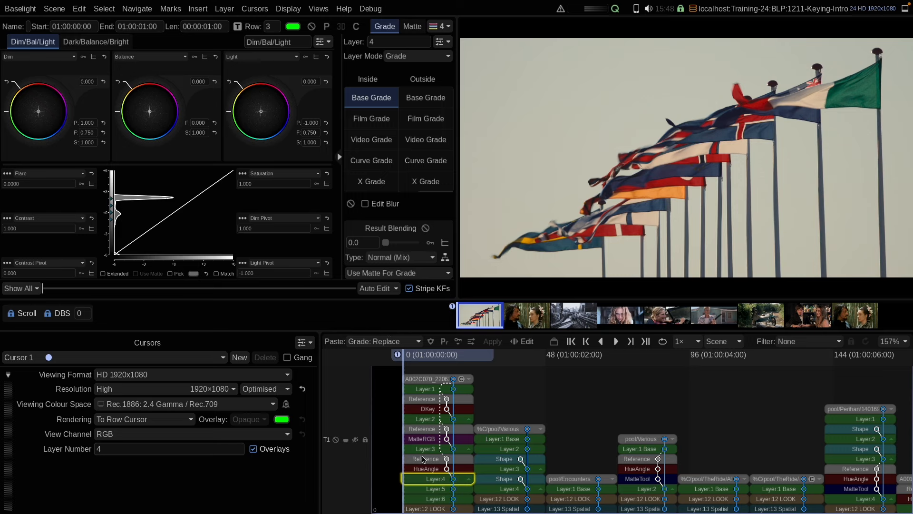
{"action": "key", "text": "Down"}
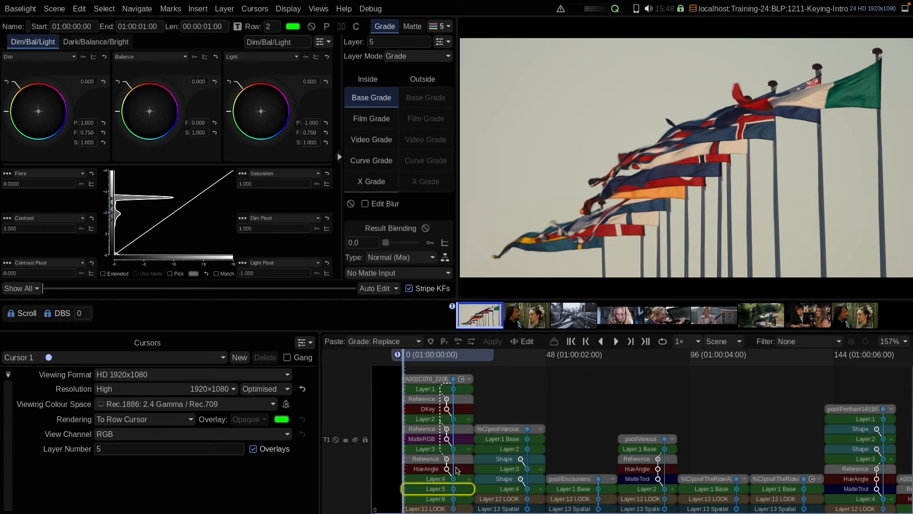
{"action": "left_click", "coordinate": [445, 479]}
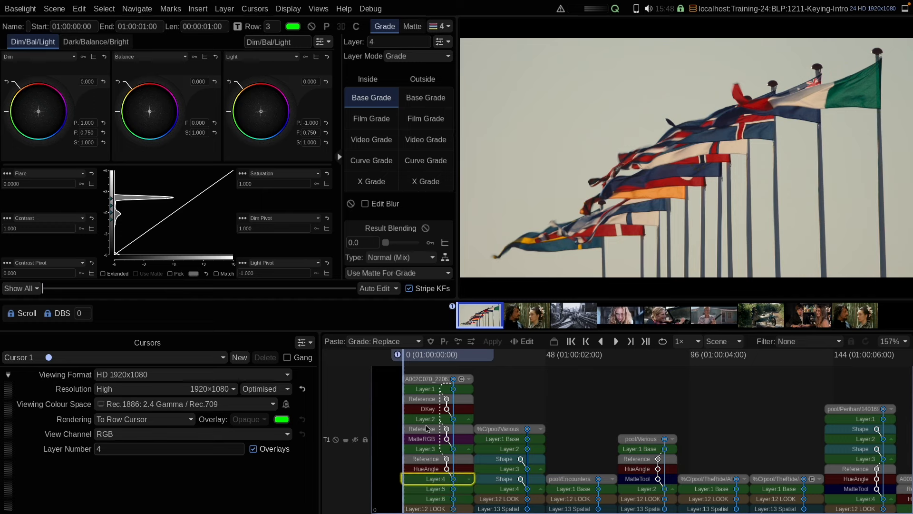
{"action": "left_click", "coordinate": [386, 274]}
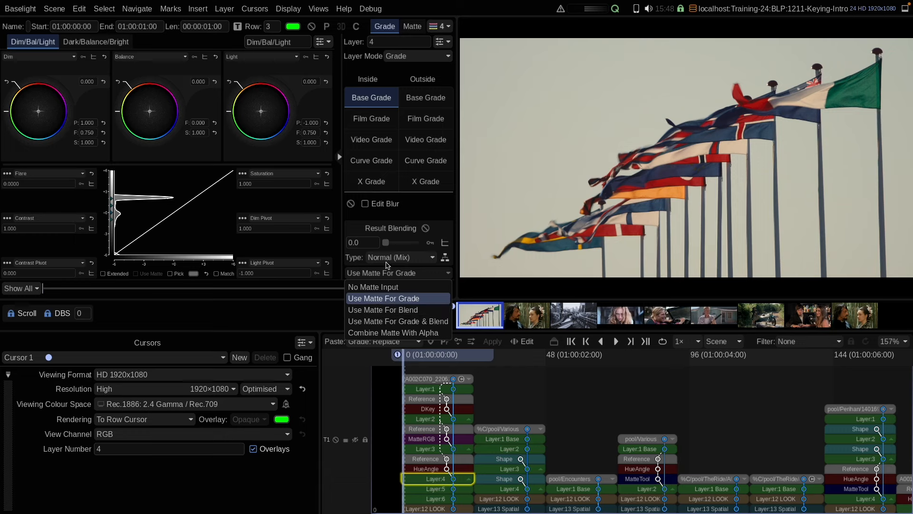
{"action": "left_click", "coordinate": [350, 266]}
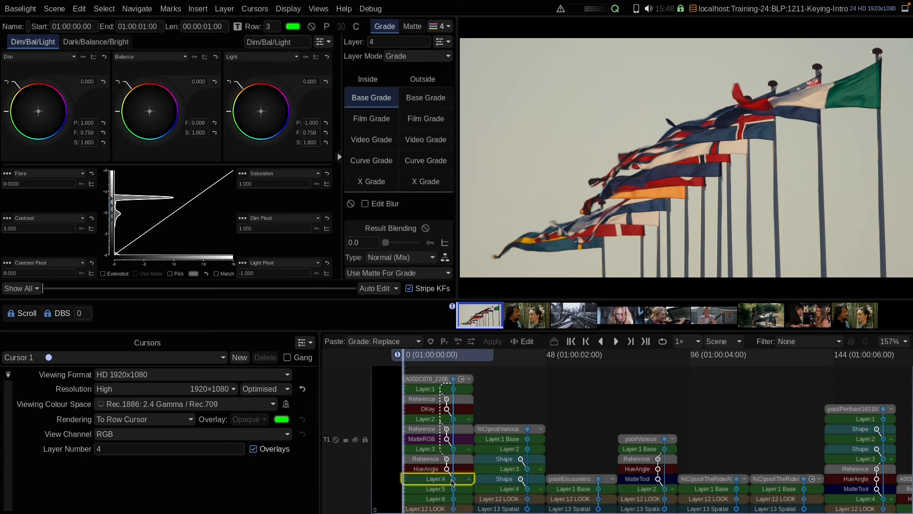
Collapse and re-expand Layer 4's Reference and HueAngle strips twice in the flags shot's stack.
{"action": "left_click", "coordinate": [509, 490]}
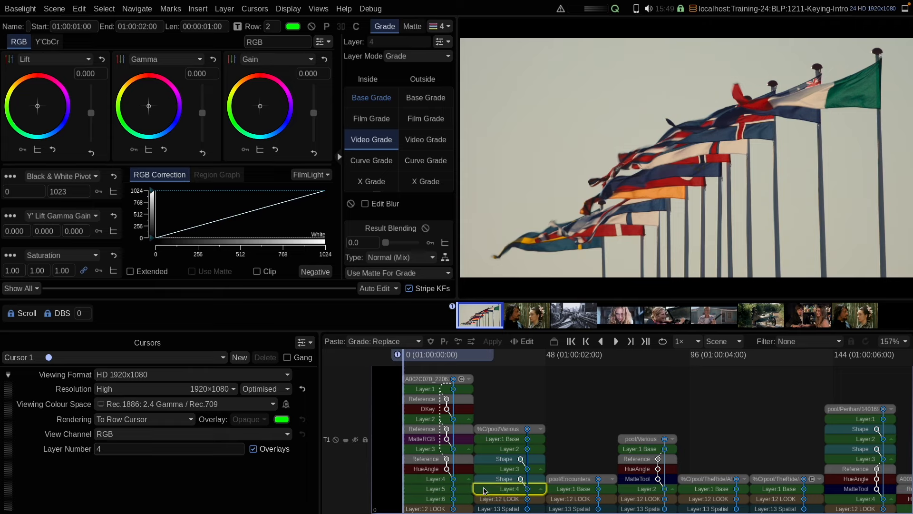
{"action": "left_click", "coordinate": [425, 479]}
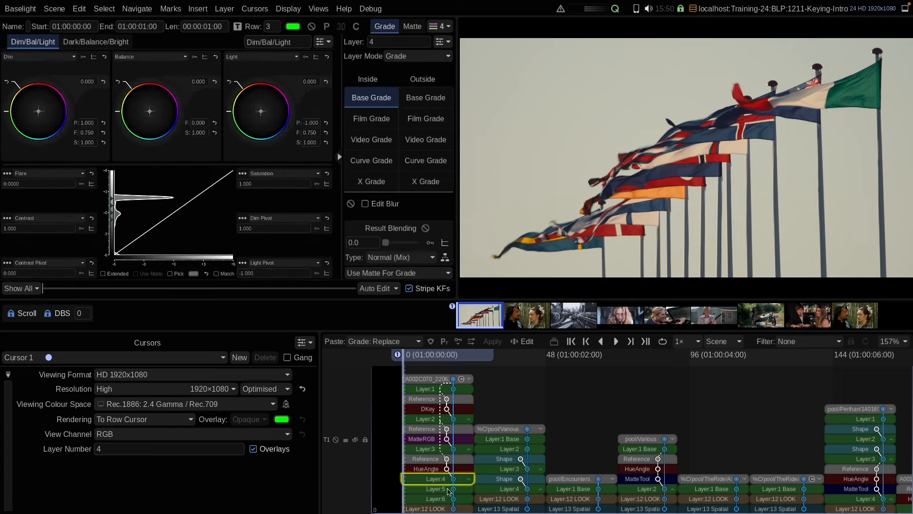
{"action": "left_click_drag", "start_coordinate": [459, 476], "coordinate": [459, 460]}
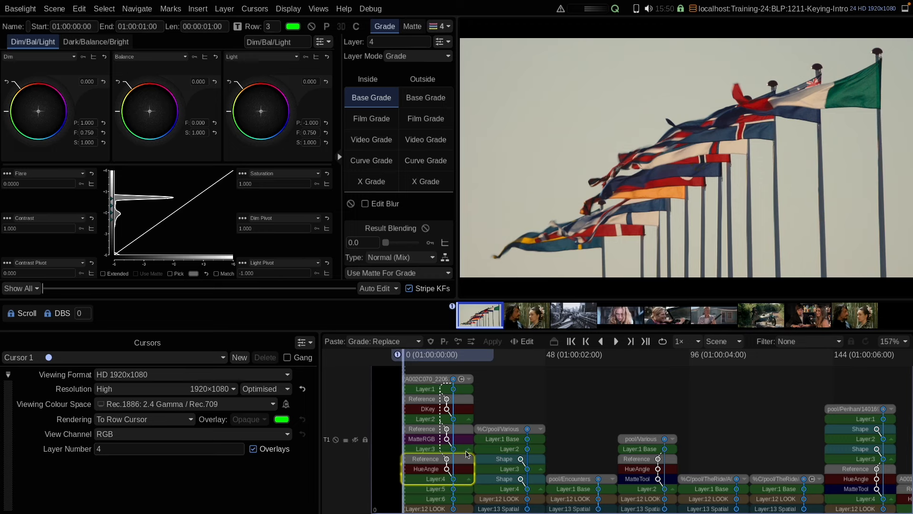
{"action": "left_click", "coordinate": [469, 480]}
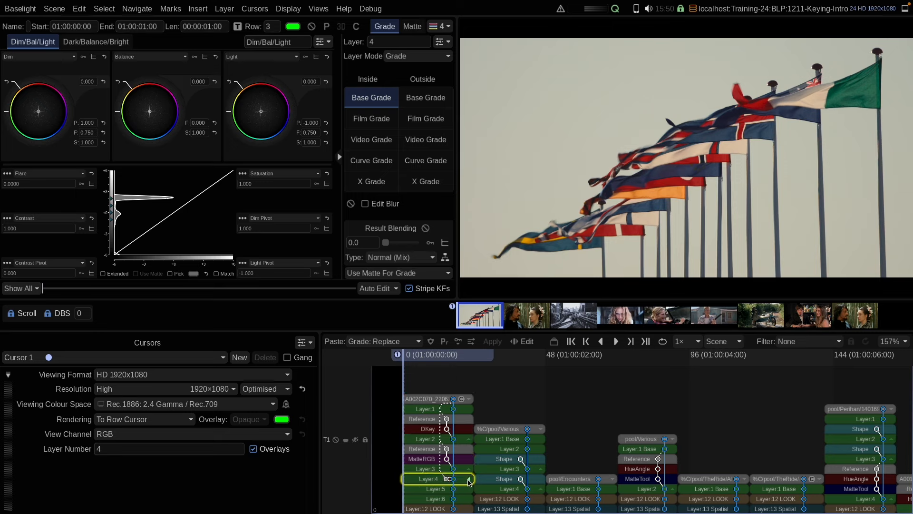
{"action": "left_click", "coordinate": [469, 481]}
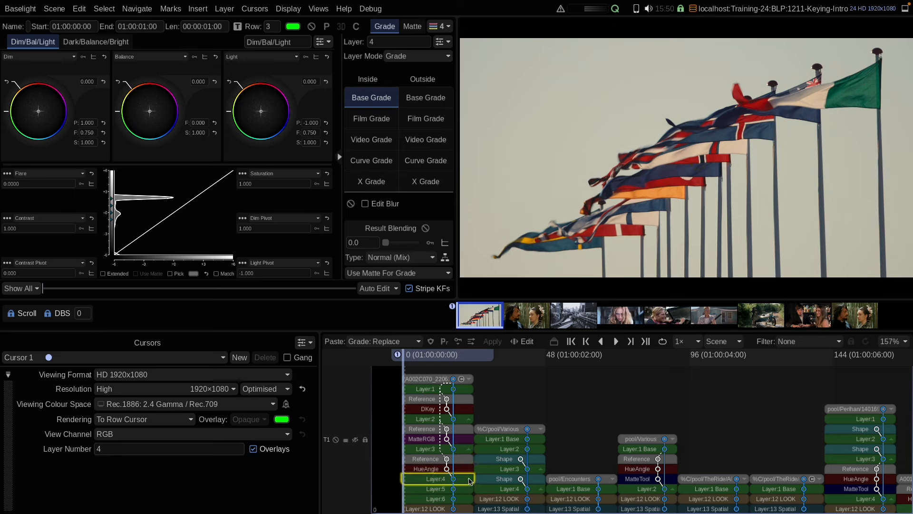
{"action": "left_click", "coordinate": [469, 480]}
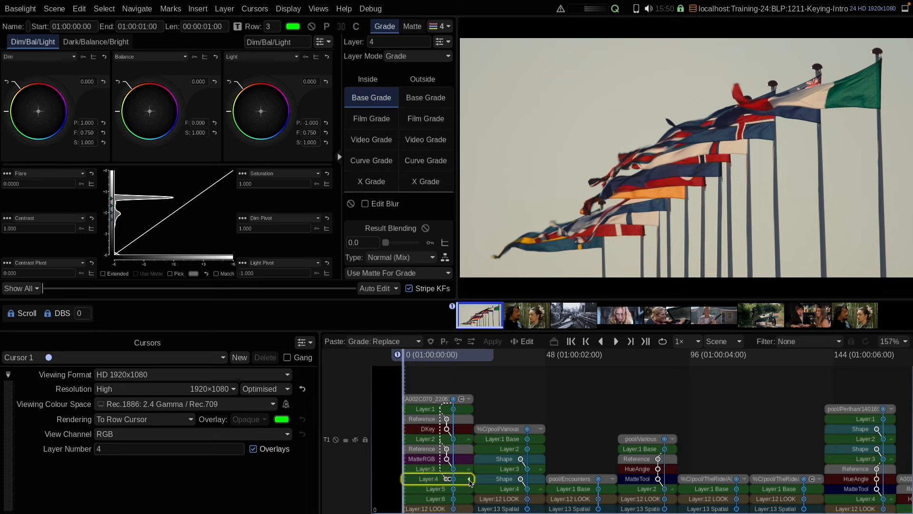
{"action": "left_click", "coordinate": [469, 480]}
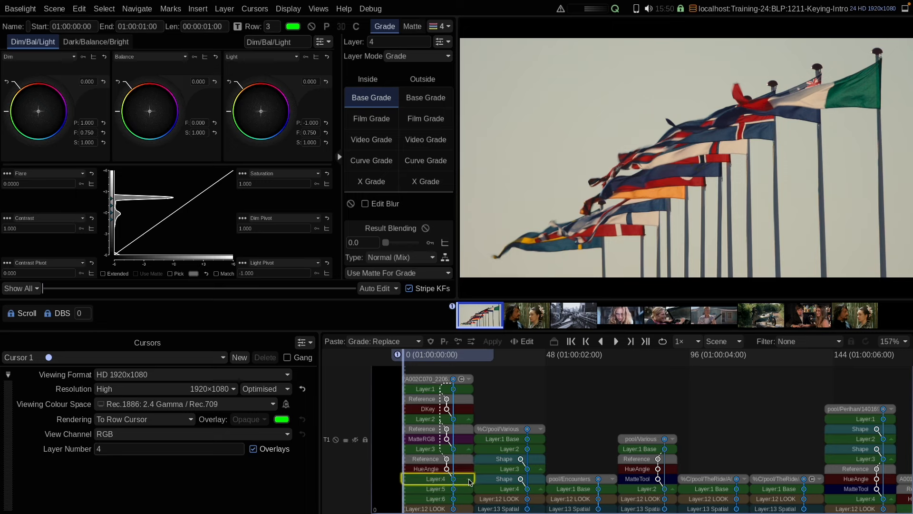
Inspect the settings of the flags shot's HueAngle, Reference, DKey and MatteRGB strips, finishing on HueAngle.
{"action": "left_click", "coordinate": [426, 469]}
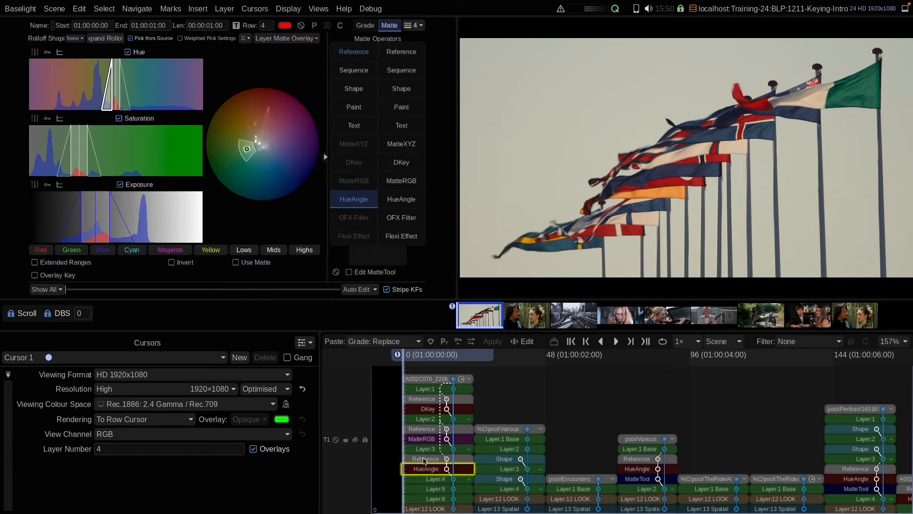
{"action": "left_click", "coordinate": [425, 459]}
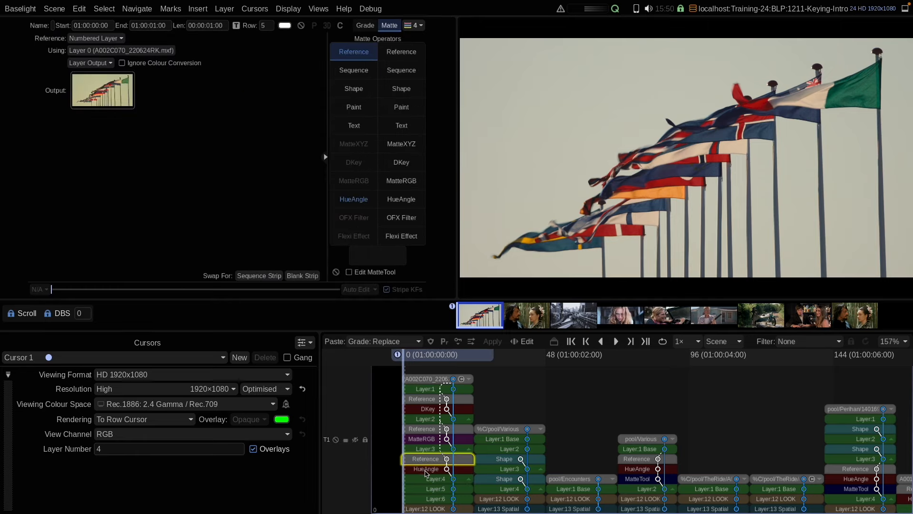
{"action": "left_click", "coordinate": [425, 471]}
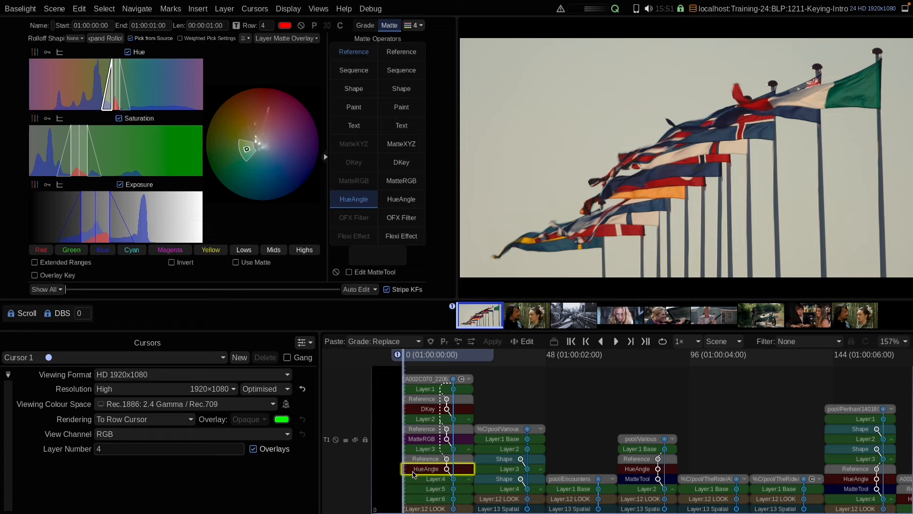
{"action": "left_click", "coordinate": [419, 410]}
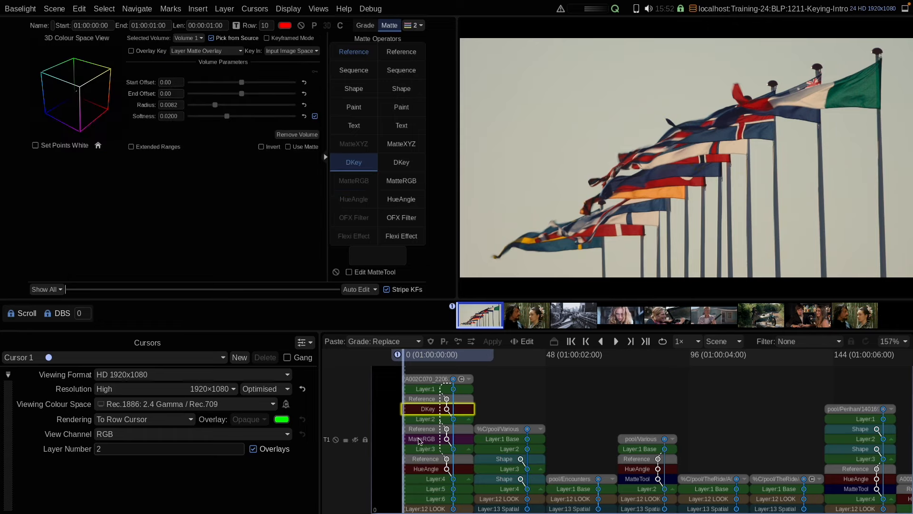
{"action": "left_click", "coordinate": [421, 439]}
{"action": "left_click", "coordinate": [417, 469]}
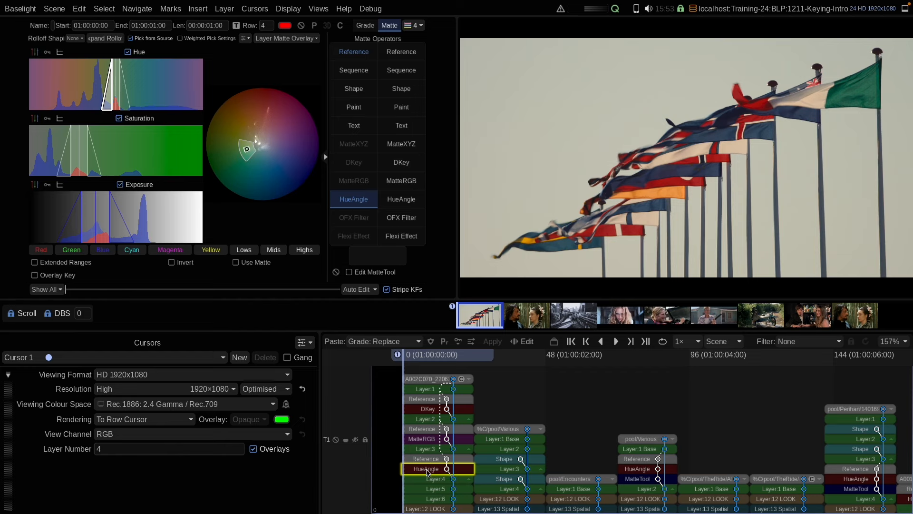
Raise the row cursor through the flags shot's stack to view the image at Layer 4's Reference strip, and select that strip.
{"action": "key", "text": "Up"}
{"action": "key", "text": "Up"}
{"action": "key", "text": "Up"}
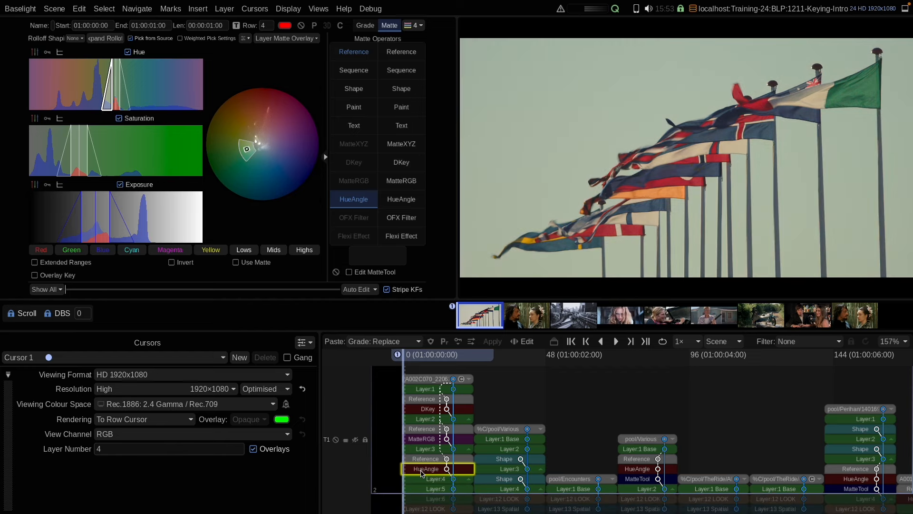
{"action": "key", "text": "Up"}
{"action": "key", "text": "Up"}
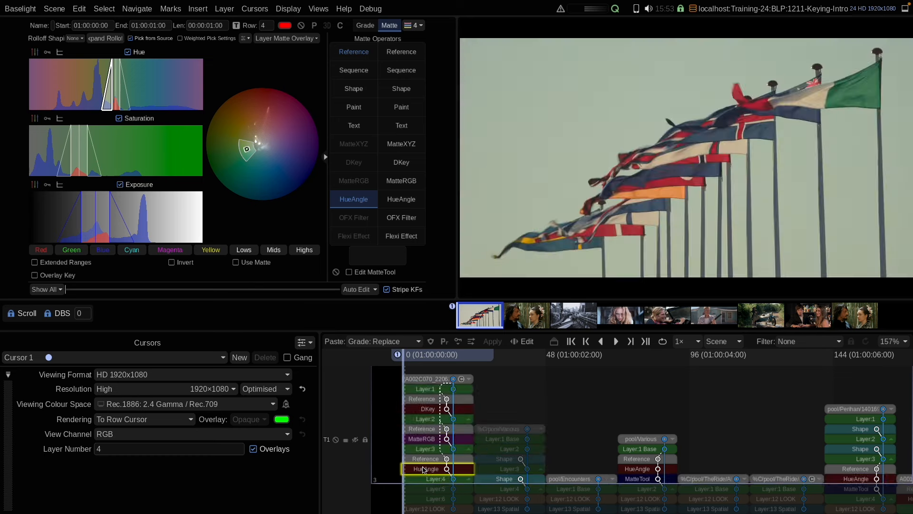
{"action": "key", "text": "Down"}
{"action": "key", "text": "Up"}
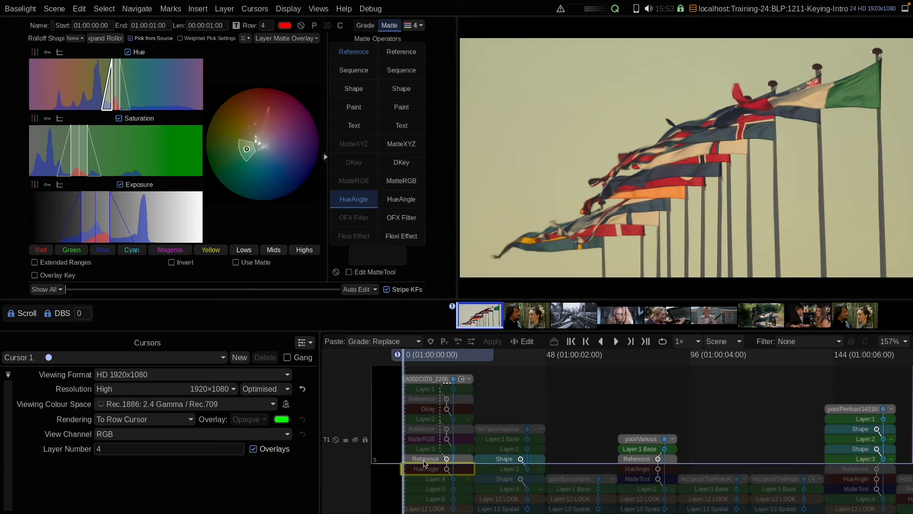
{"action": "left_click", "coordinate": [423, 459]}
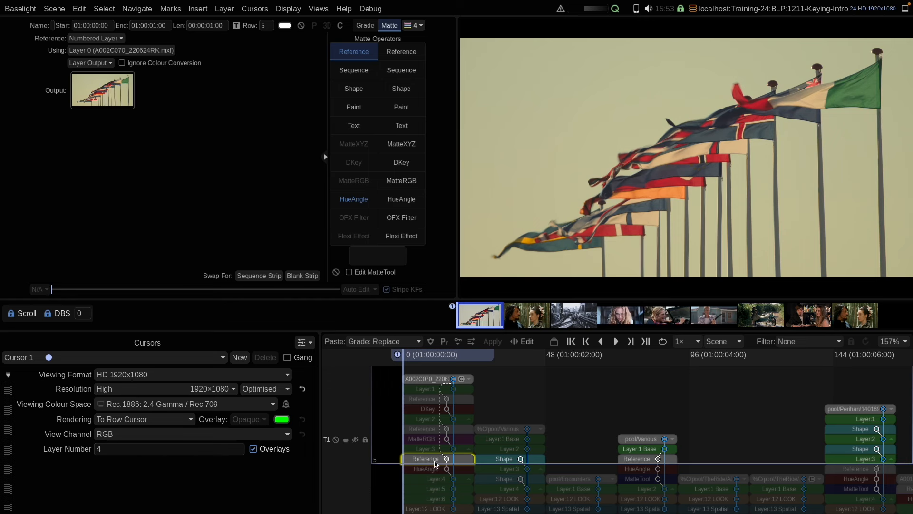
View the HueAngle strip's matte at the row cursor, and return the row cursor below the whole stack with Layer 4 selected.
{"action": "left_click", "coordinate": [435, 470]}
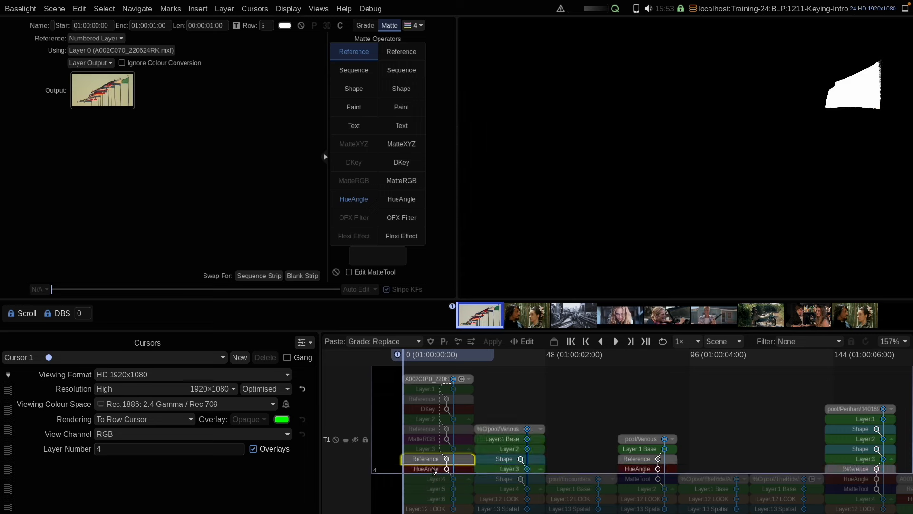
{"action": "left_click", "coordinate": [432, 471]}
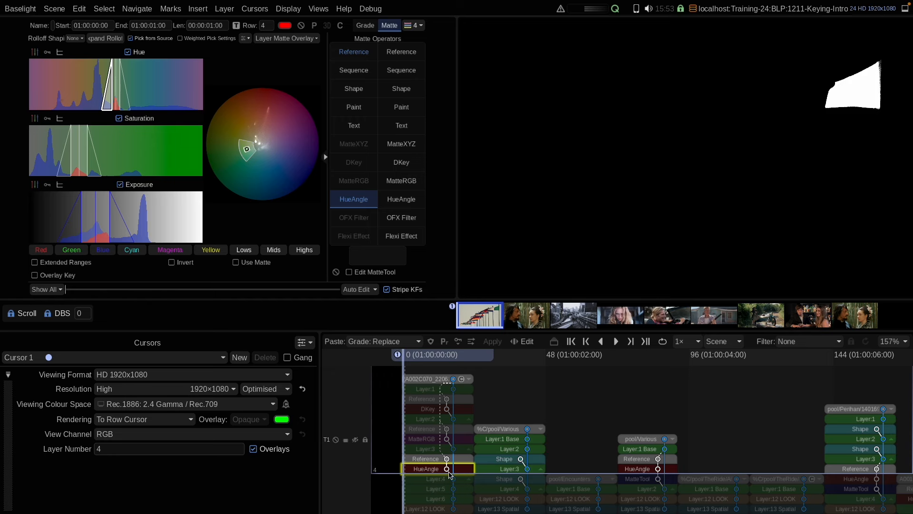
{"action": "key", "text": "Down"}
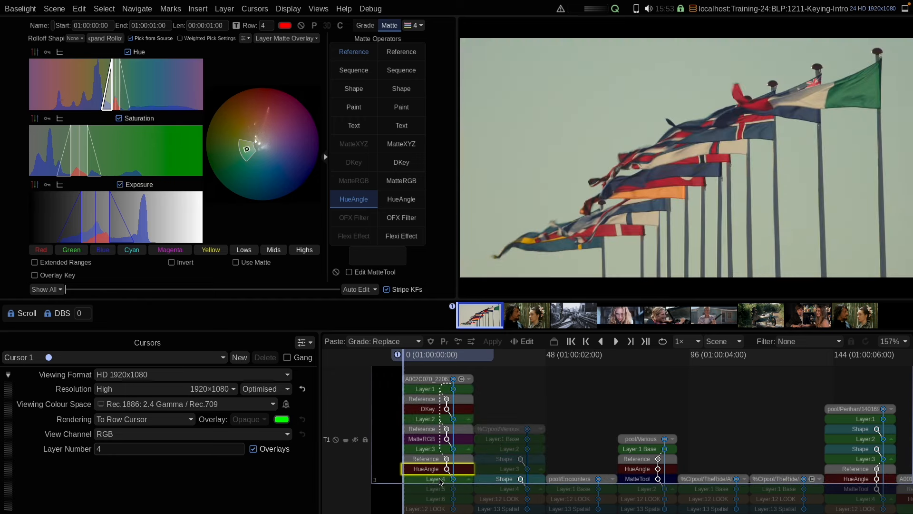
{"action": "left_click", "coordinate": [441, 482]}
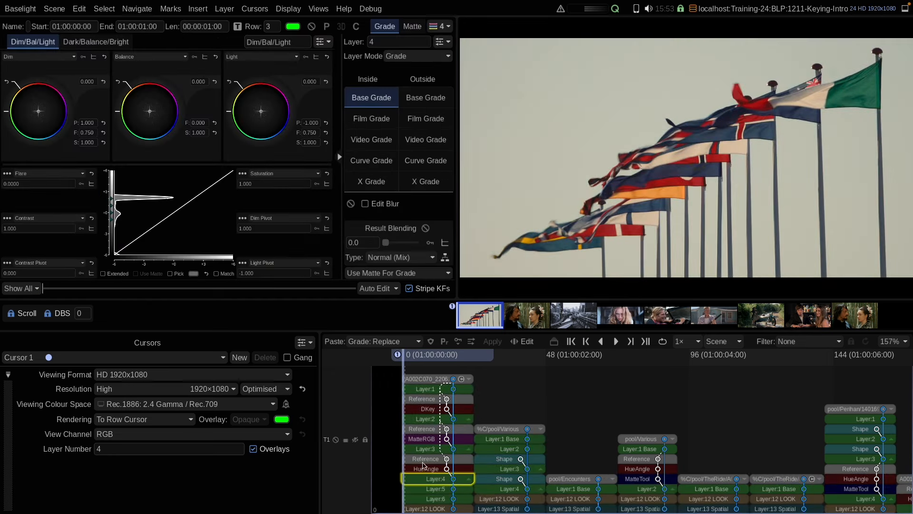
Set Layer 4's Reference strip to feed the HueAngle key from Layer 2's output.
{"action": "left_click", "coordinate": [458, 460]}
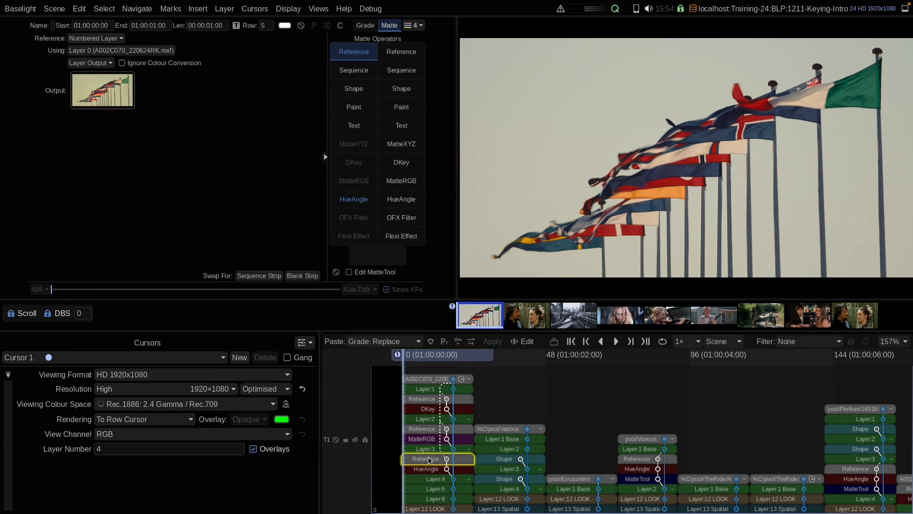
{"action": "left_click", "coordinate": [433, 481]}
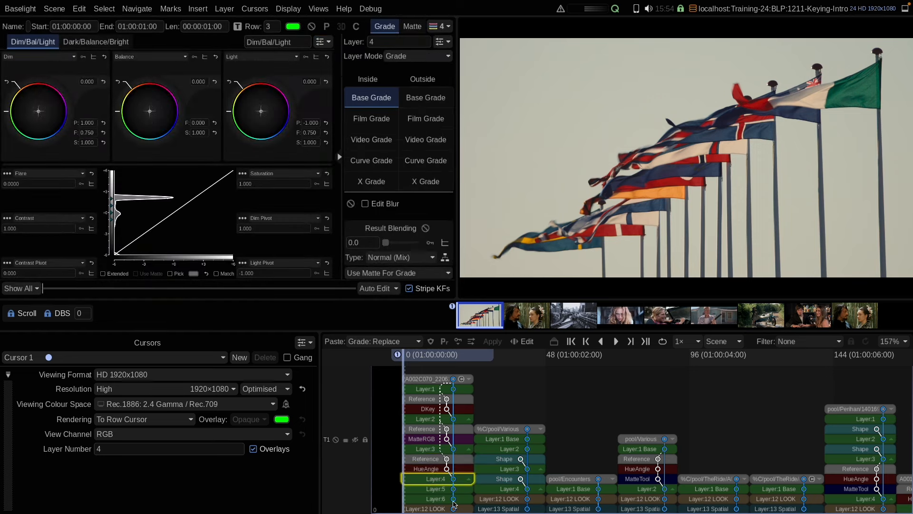
{"action": "left_click", "coordinate": [428, 470]}
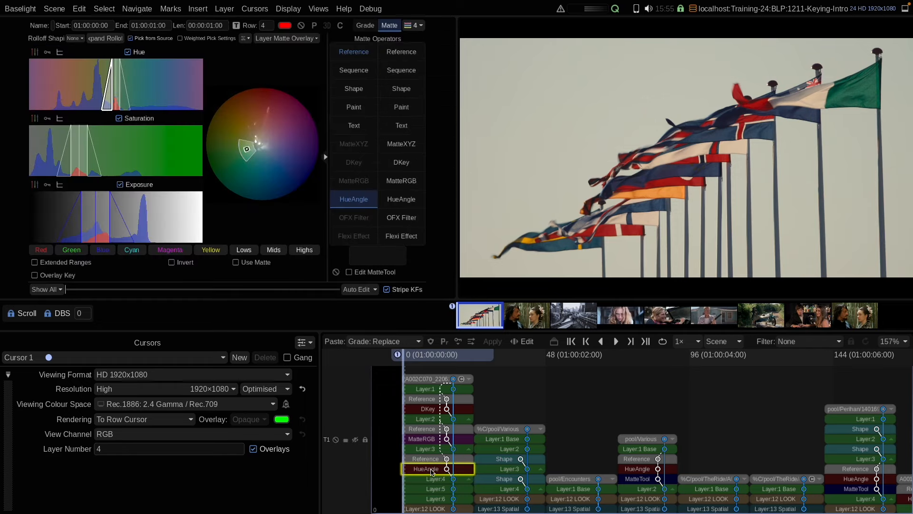
{"action": "left_click", "coordinate": [434, 459]}
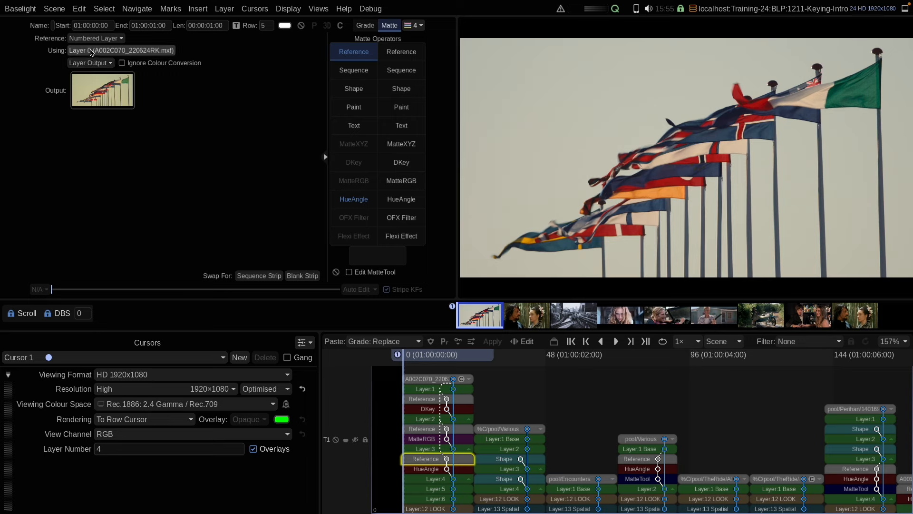
{"action": "left_click", "coordinate": [89, 38]}
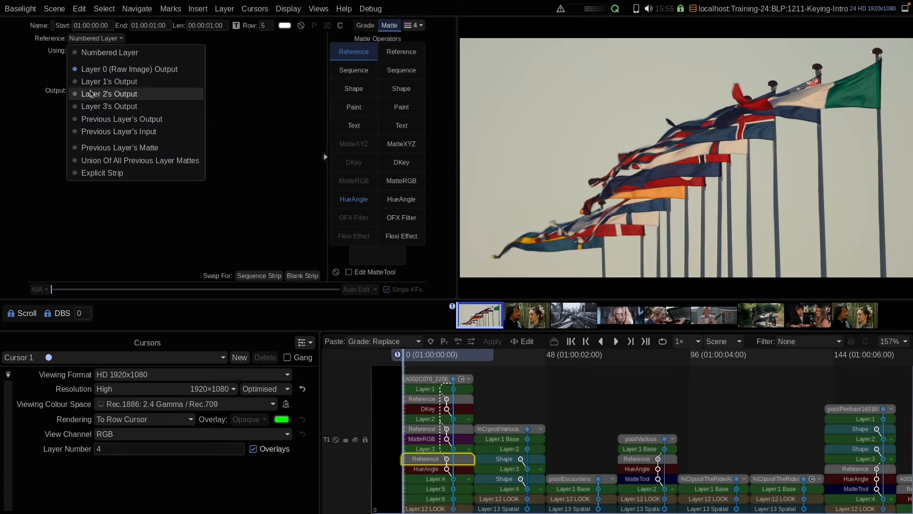
{"action": "left_click", "coordinate": [90, 97]}
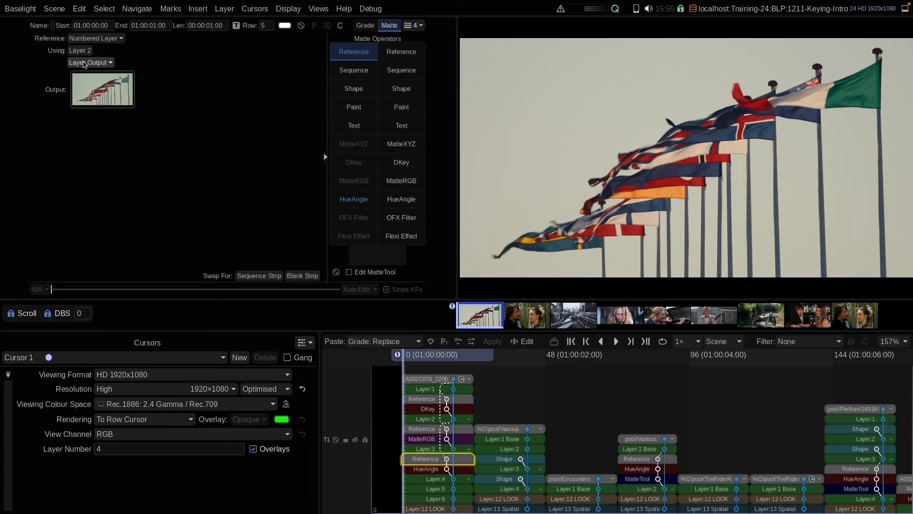
Review the layer choices for Layer 4's Reference strip, keeping Layer 2, and compare its settings with Layer 3's Reference strip.
{"action": "left_click", "coordinate": [82, 52]}
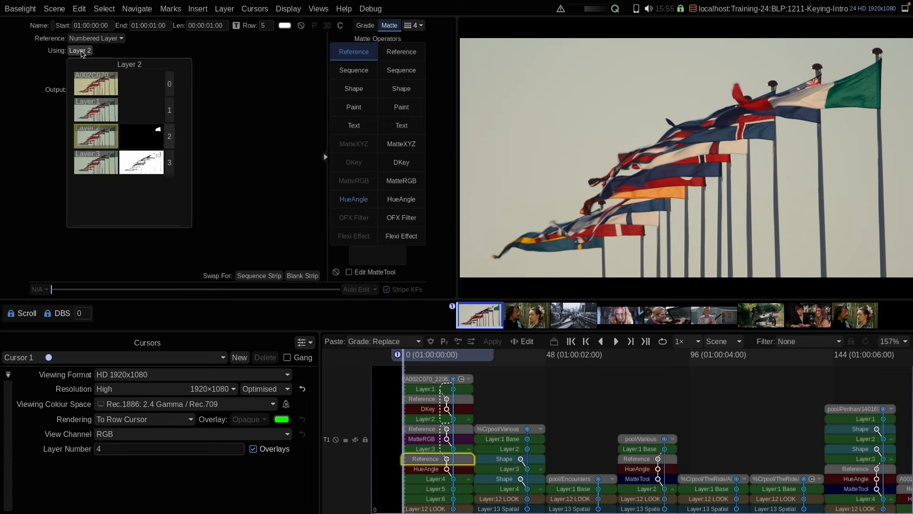
{"action": "left_click", "coordinate": [95, 136]}
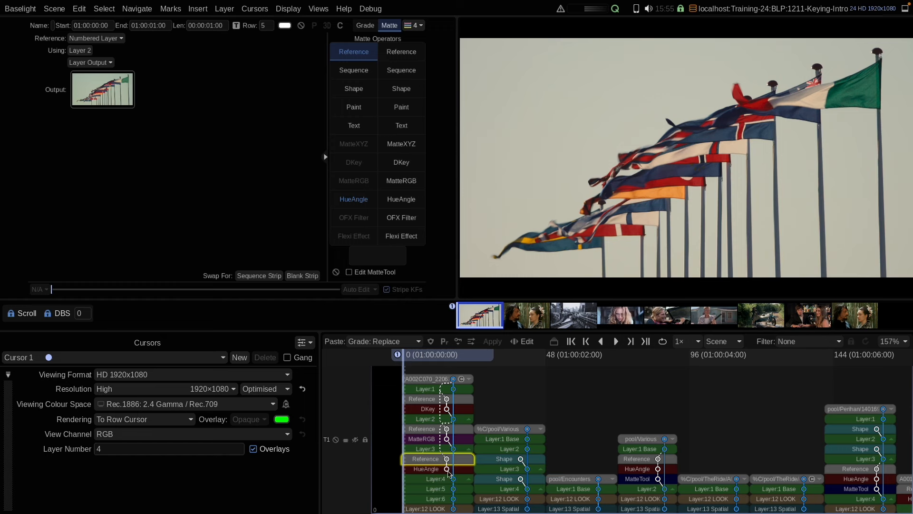
{"action": "left_click", "coordinate": [426, 429]}
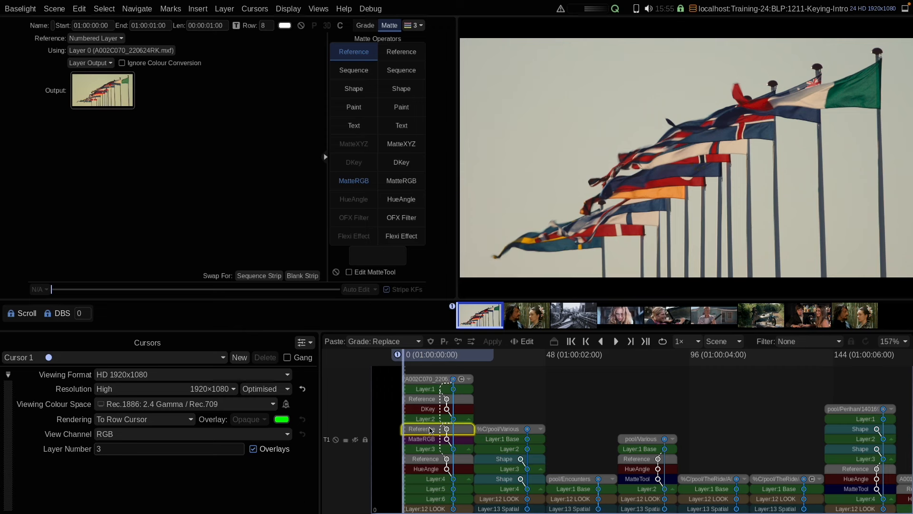
{"action": "left_click", "coordinate": [428, 459]}
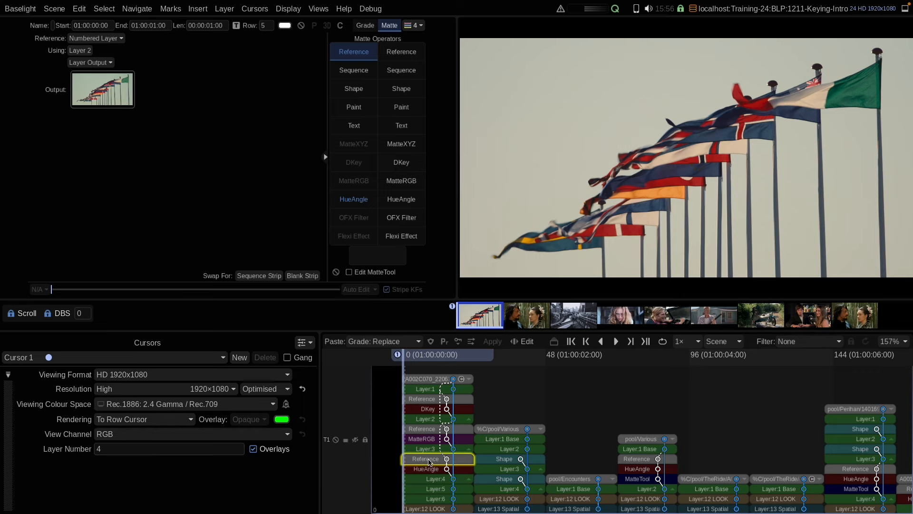
Find the Reference operator's Default Mode in the preferences using the search "ref", and examine its options without changing it.
{"action": "left_click", "coordinate": [22, 11]}
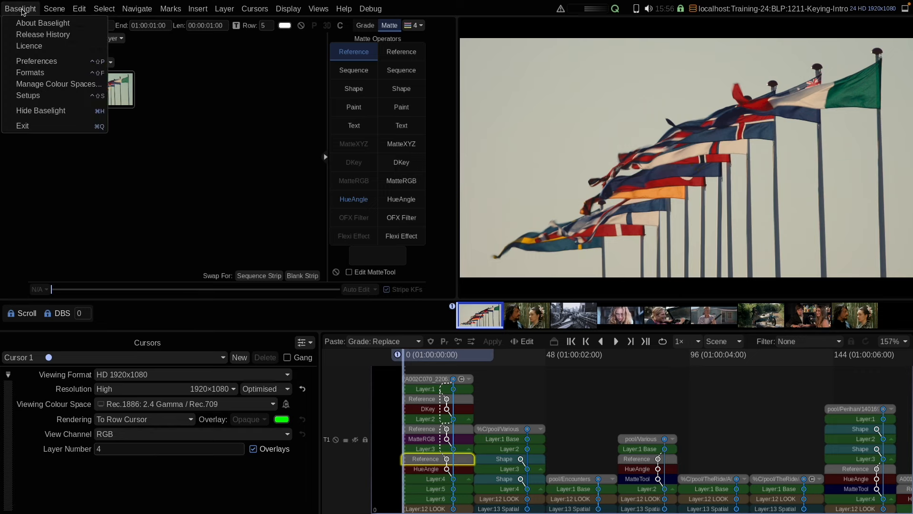
{"action": "left_click", "coordinate": [30, 62]}
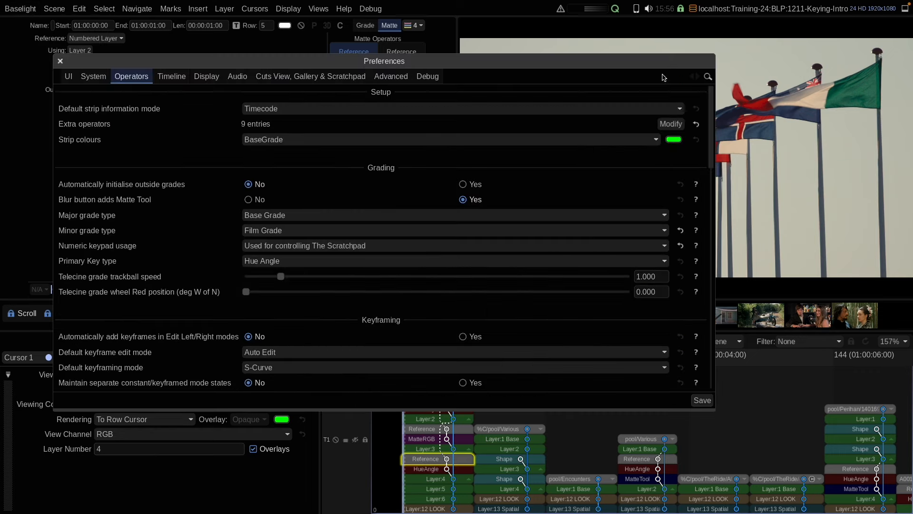
{"action": "left_click", "coordinate": [708, 78]}
{"action": "type", "text": "ref"}
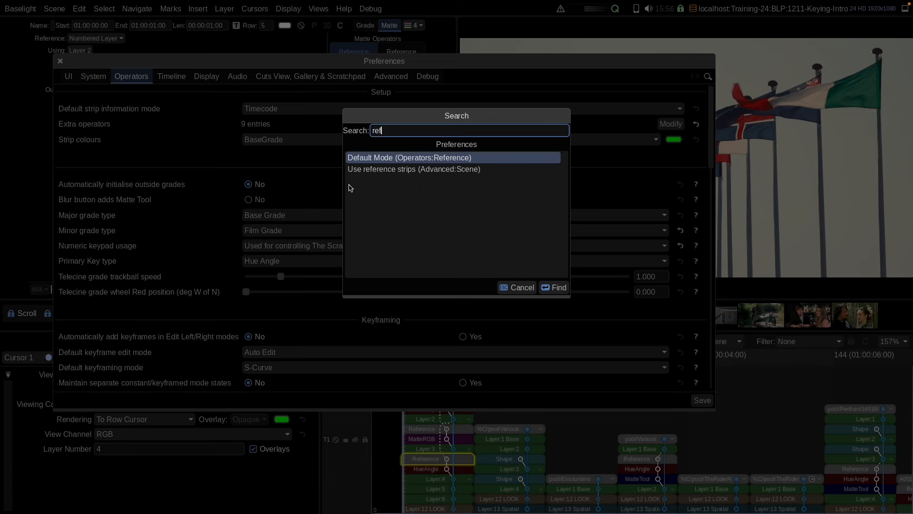
{"action": "double_click", "coordinate": [389, 161]}
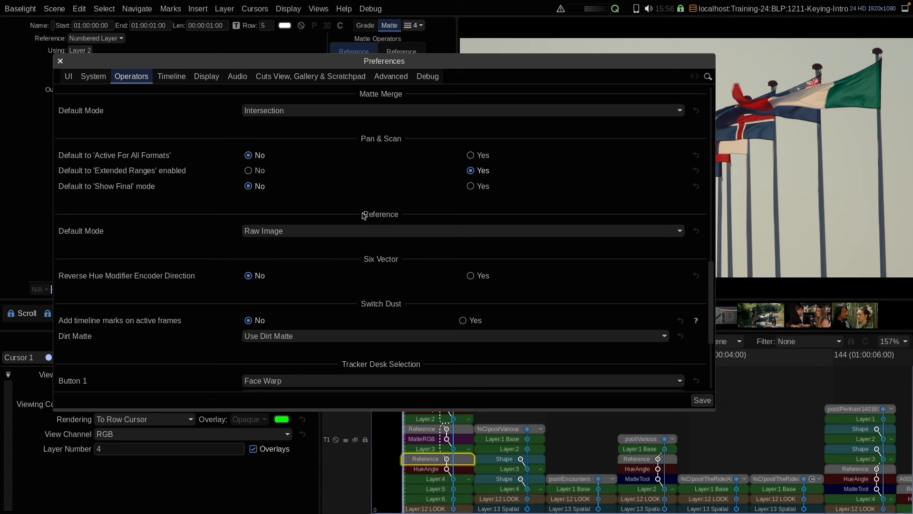
{"action": "left_click", "coordinate": [287, 232]}
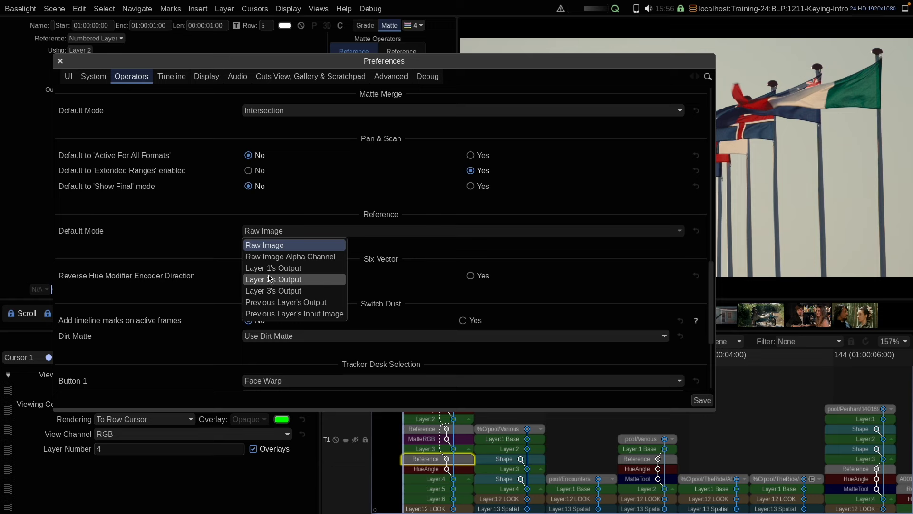
{"action": "left_click", "coordinate": [208, 228]}
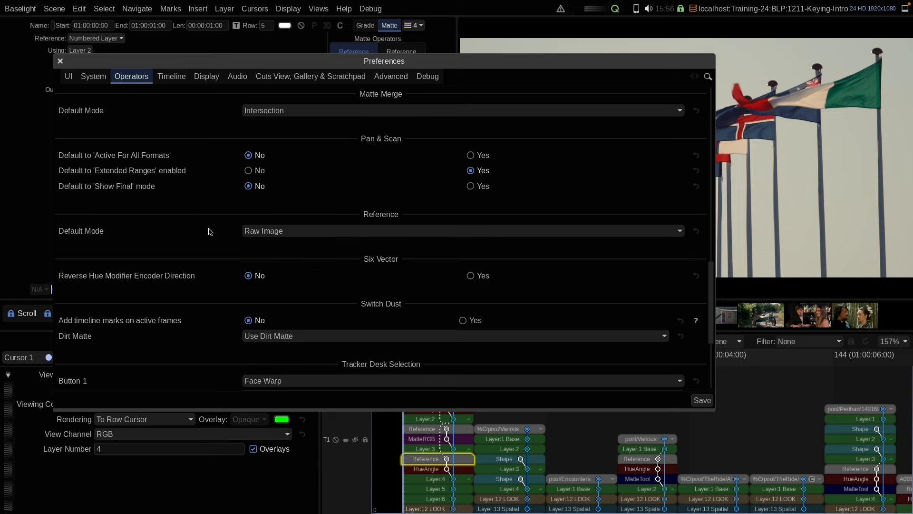
{"action": "left_click", "coordinate": [60, 62]}
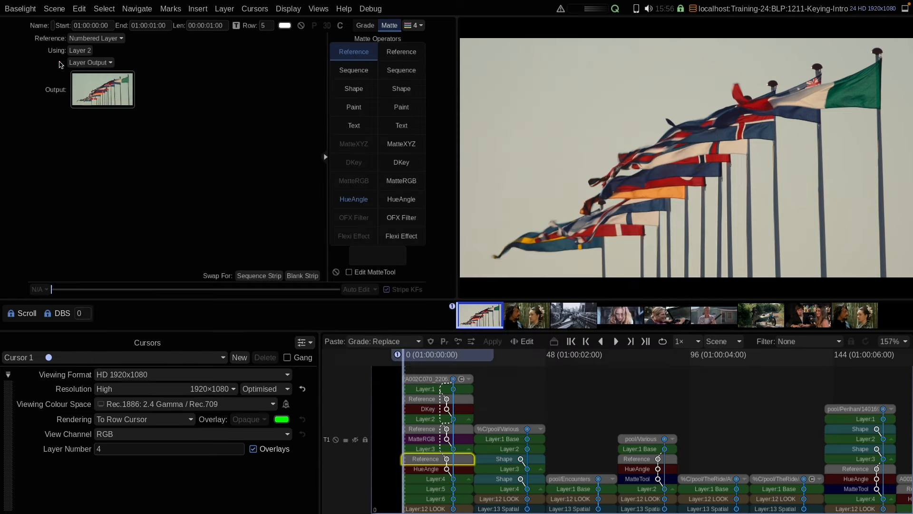
Inspect the flags shot's source sequence strip and Layer 4's HueAngle key settings.
{"action": "left_click", "coordinate": [419, 382]}
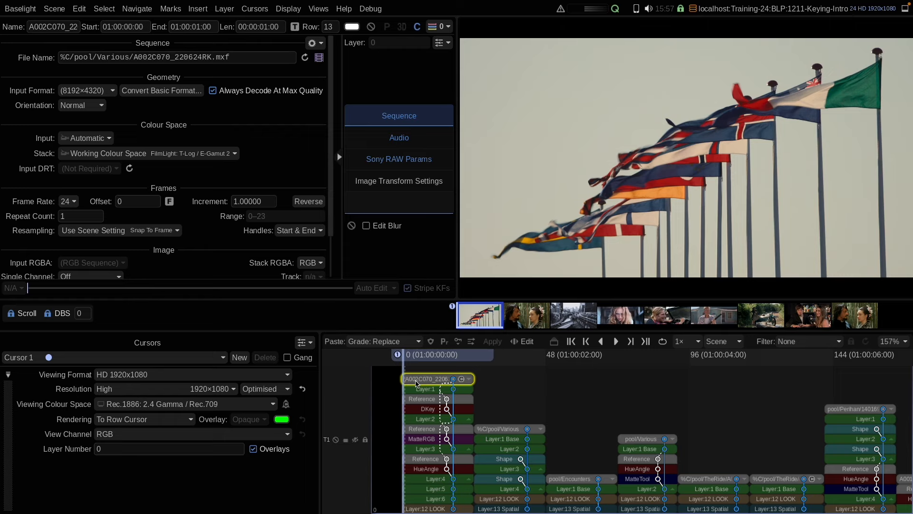
{"action": "left_click", "coordinate": [421, 470]}
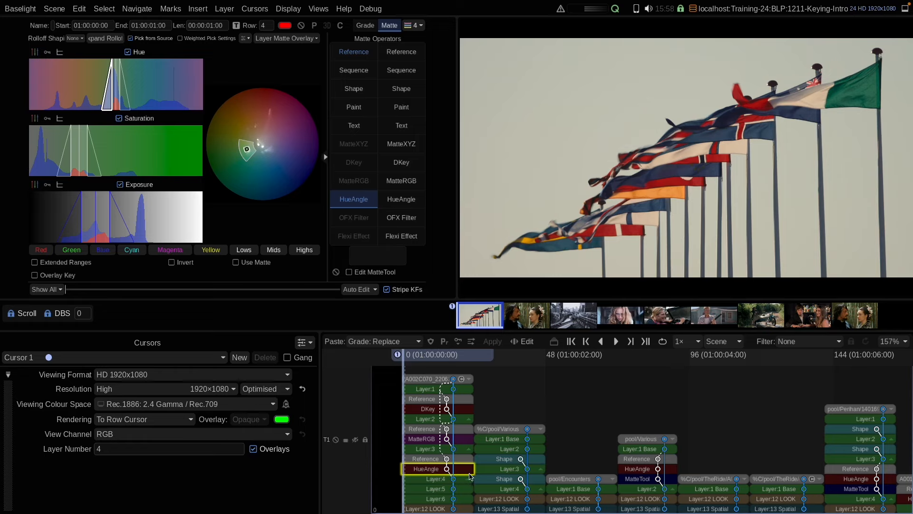
Add a new Base Grade layer below Layer 4 in the bamboo couple shot, with a HueAngle key.
{"action": "left_click", "coordinate": [482, 490]}
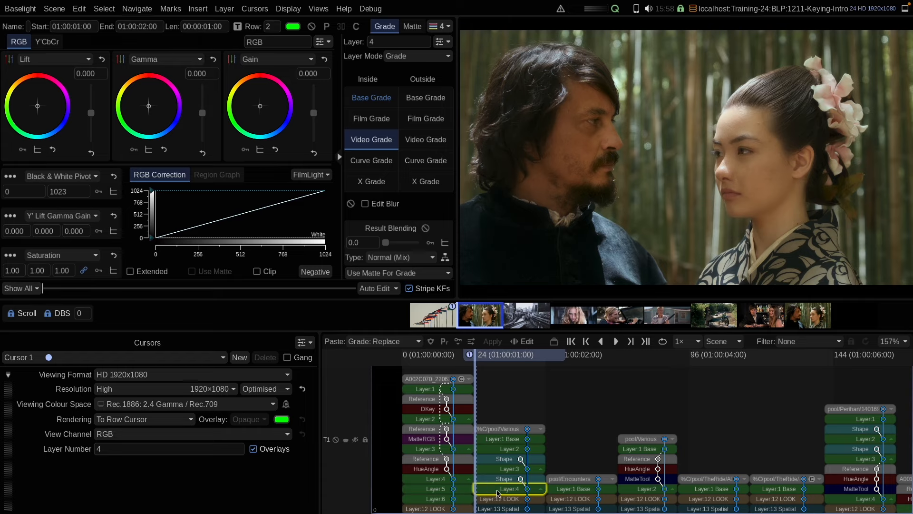
{"action": "key", "text": "p"}
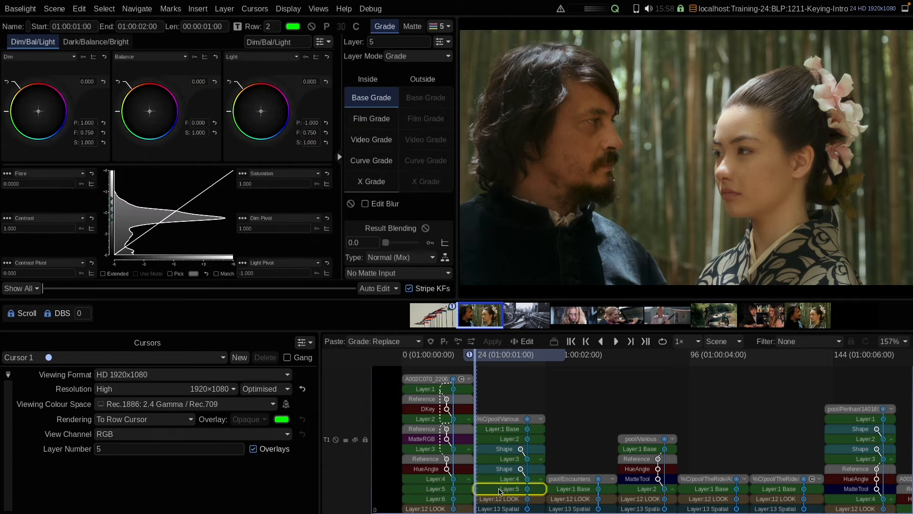
{"action": "key", "text": "h"}
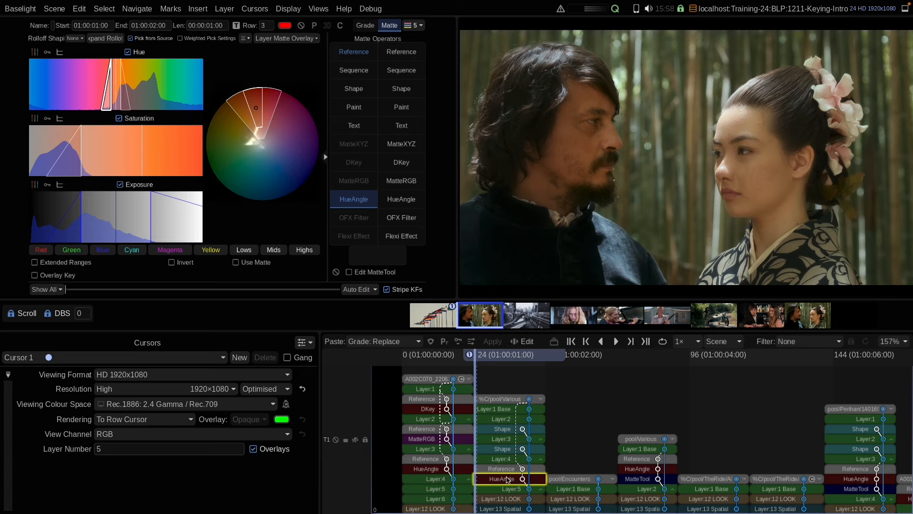
Key the skin tones by sampling the woman's cheek and forehead, with the layer matte overlay shown.
{"action": "left_click_drag", "start_coordinate": [748, 168], "coordinate": [778, 194]}
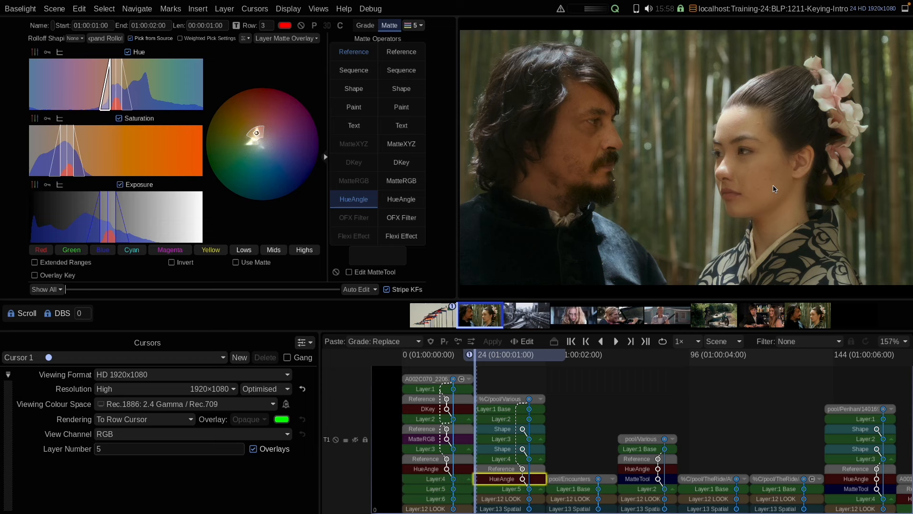
{"action": "key", "text": "m"}
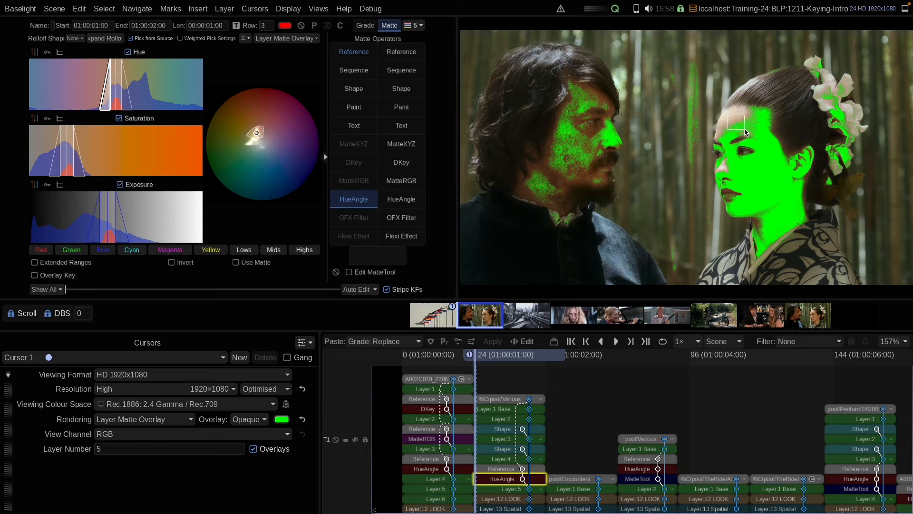
{"action": "left_click_drag", "start_coordinate": [743, 128], "coordinate": [744, 128]}
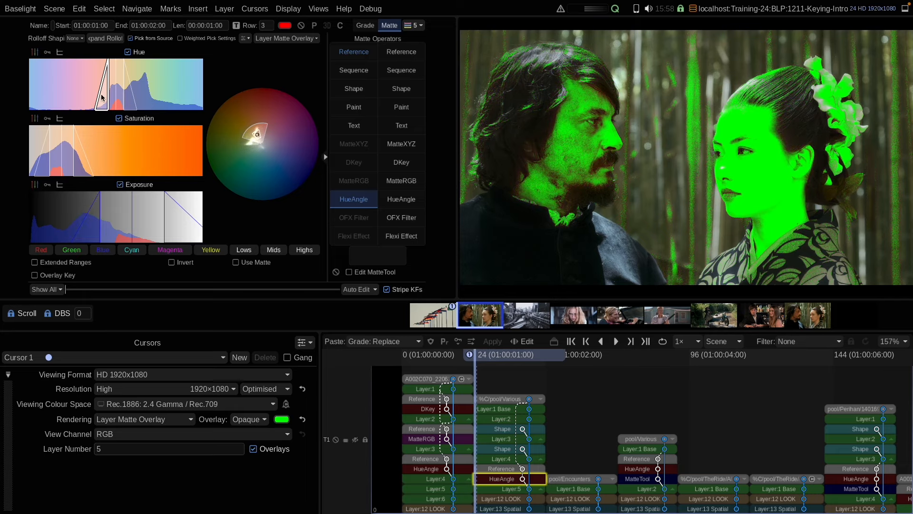
Narrow the key's hue range from its low side to about 7.2, and set the rolloff shape to Low.
{"action": "mouse_move", "coordinate": [103, 98]}
{"action": "left_mouse_down"}
{"action": "mouse_move", "coordinate": [129, 98]}
{"action": "mouse_move", "coordinate": [112, 101]}
{"action": "mouse_move", "coordinate": [119, 95]}
{"action": "left_mouse_up"}
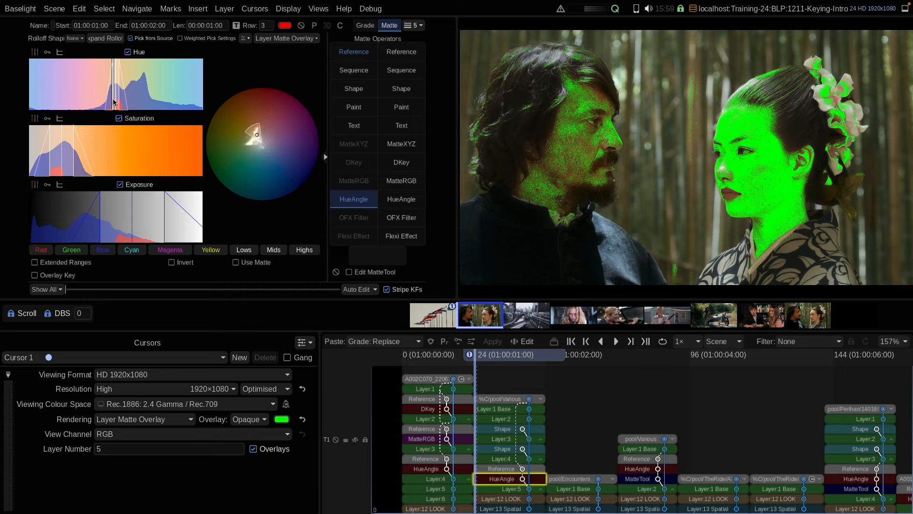
{"action": "left_click", "coordinate": [75, 39]}
{"action": "left_click", "coordinate": [78, 63]}
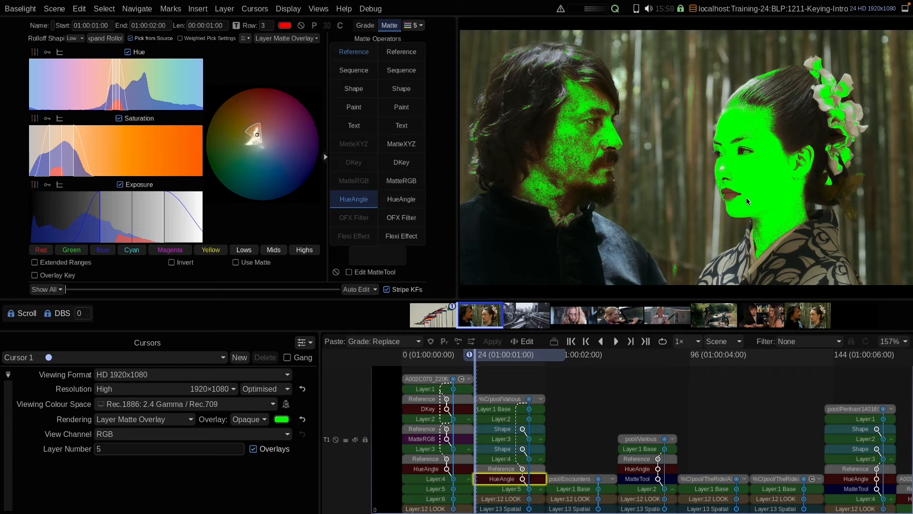
Examine the HueAngle key's numeric exposure, saturation and hue parameters, compare them with the flags shot's DKey, and restore the graphs.
{"action": "left_click", "coordinate": [34, 184]}
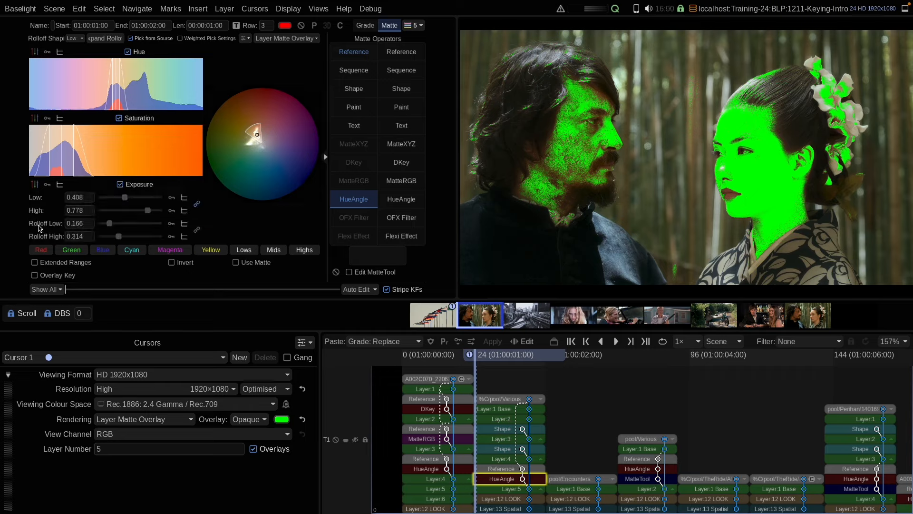
{"action": "left_click", "coordinate": [35, 119]}
{"action": "left_click", "coordinate": [34, 52]}
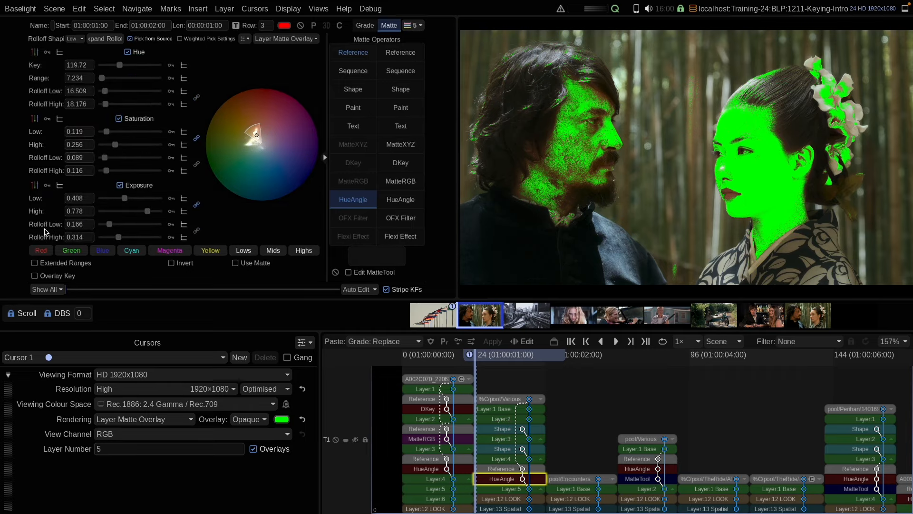
{"action": "left_click", "coordinate": [426, 410]}
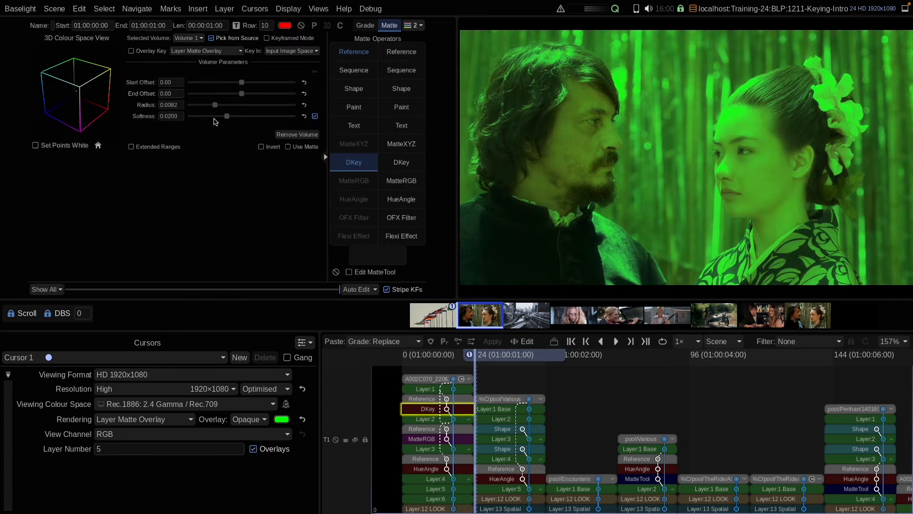
{"action": "left_click", "coordinate": [494, 481]}
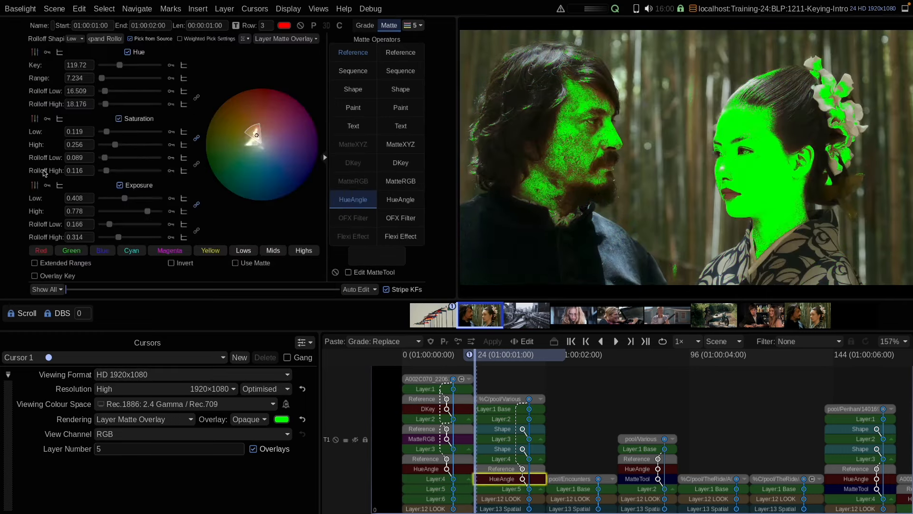
{"action": "left_click", "coordinate": [35, 186]}
{"action": "left_click", "coordinate": [34, 118]}
{"action": "left_click", "coordinate": [35, 52]}
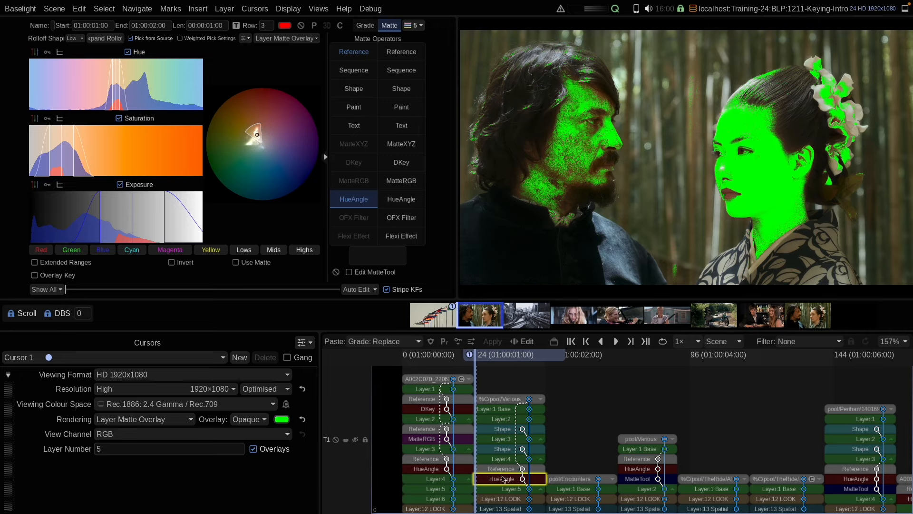
Add a MatteTool to the HueAngle key in Layer 5 of the bamboo couple shot.
{"action": "left_click", "coordinate": [508, 489]}
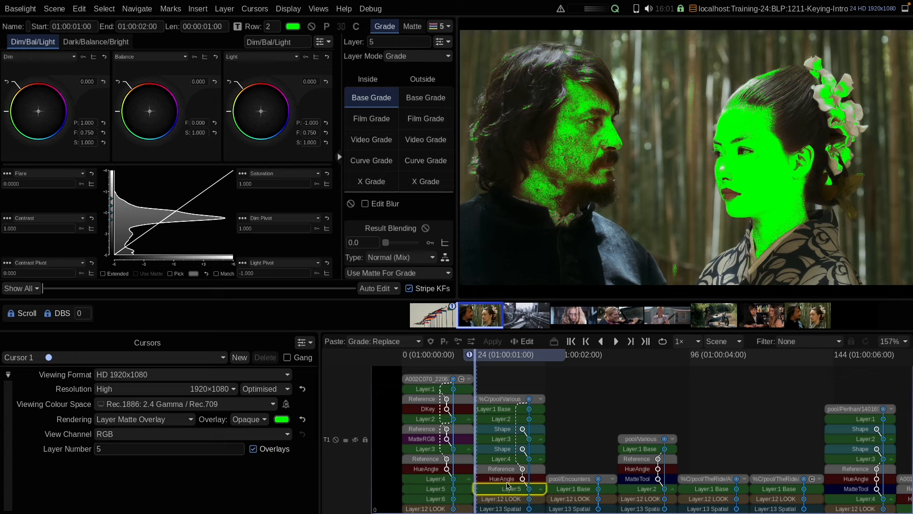
{"action": "left_click", "coordinate": [501, 480]}
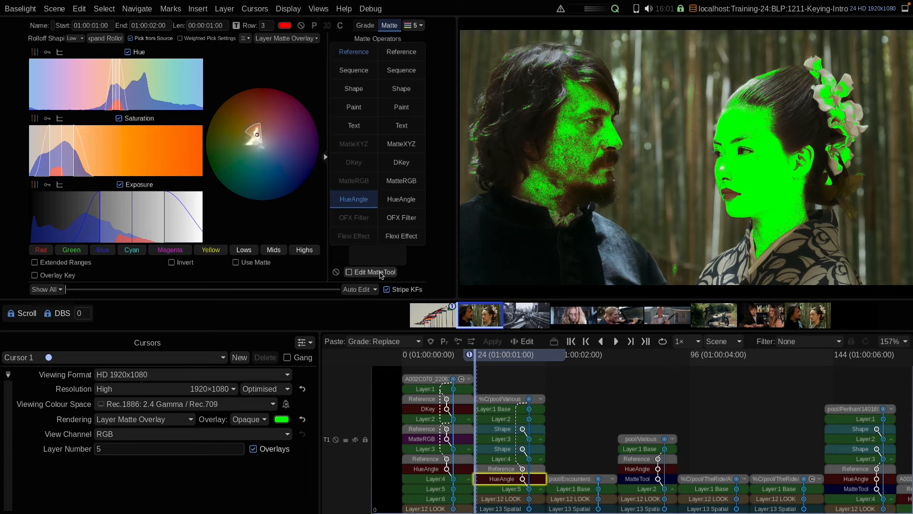
{"action": "left_click", "coordinate": [349, 272]}
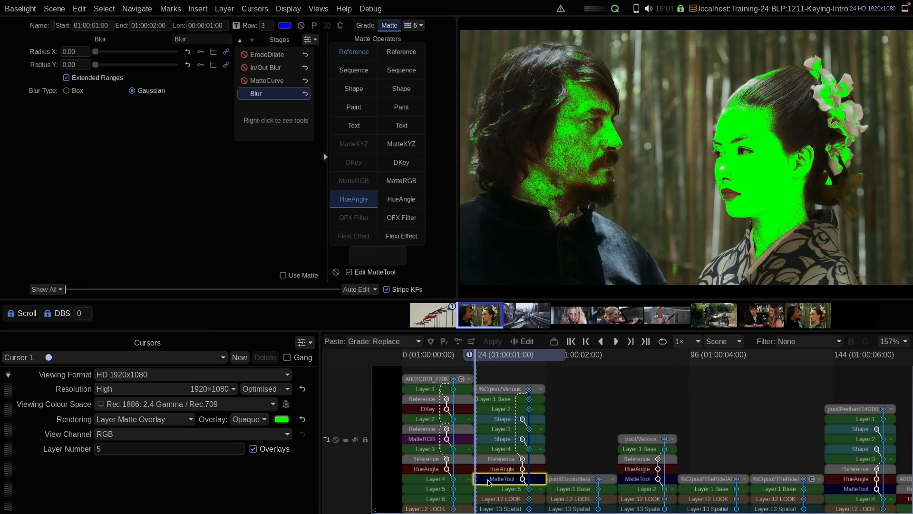
Blur the skin key's matte with a MatteTool radius of 19.88 in X and Y, and turn off the matte overlay.
{"action": "left_click", "coordinate": [500, 470]}
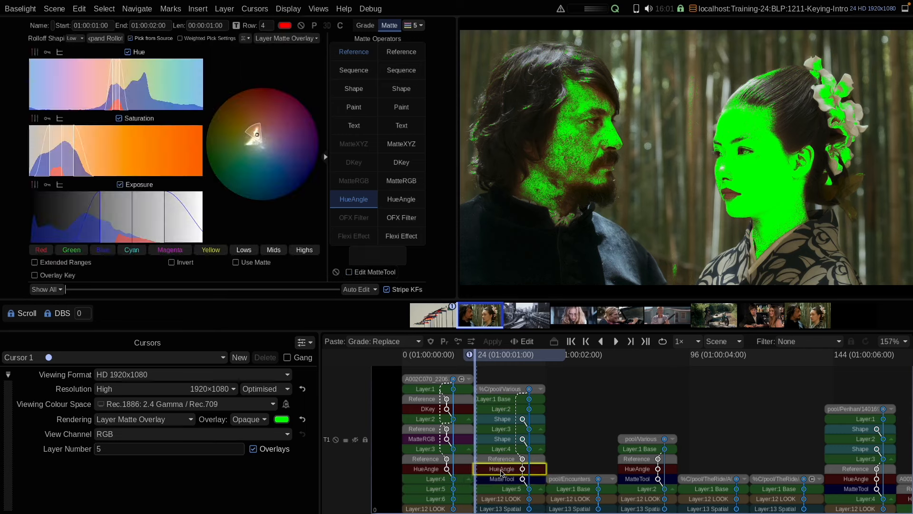
{"action": "left_click", "coordinate": [497, 481]}
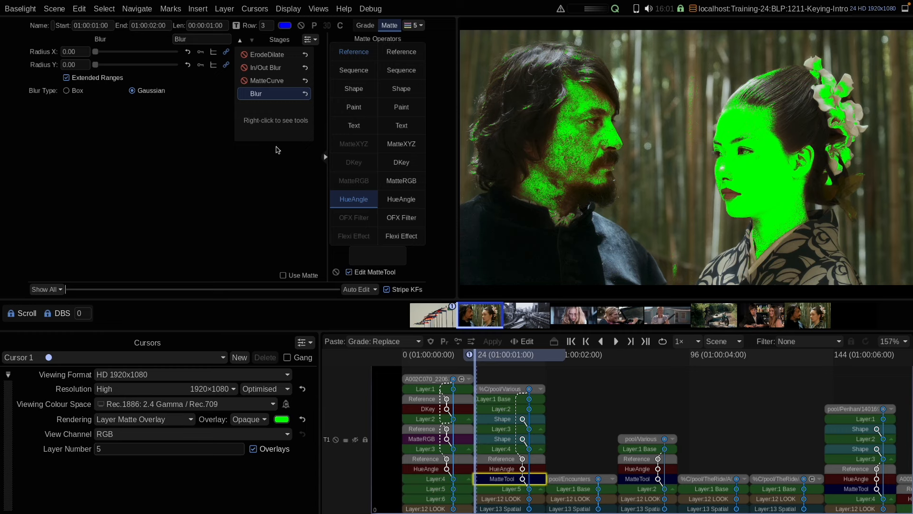
{"action": "left_click_drag", "start_coordinate": [95, 52], "coordinate": [132, 59]}
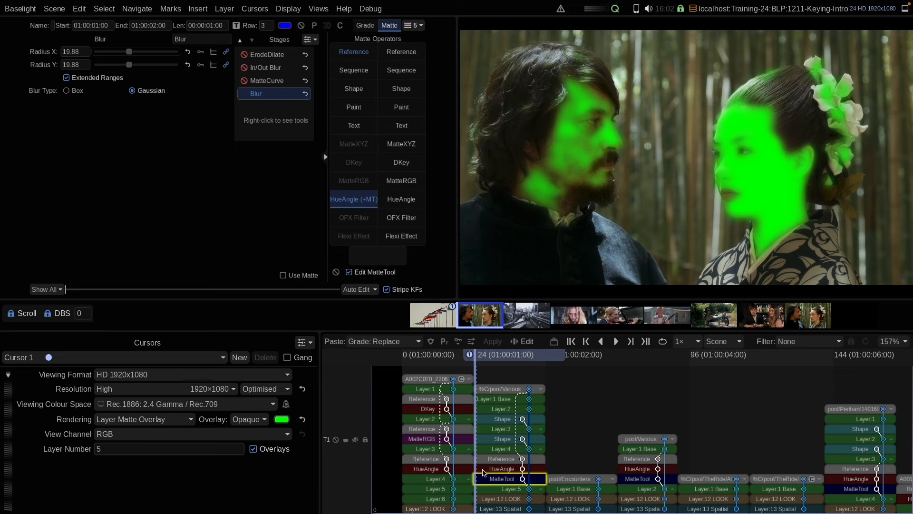
{"action": "left_click", "coordinate": [521, 479]}
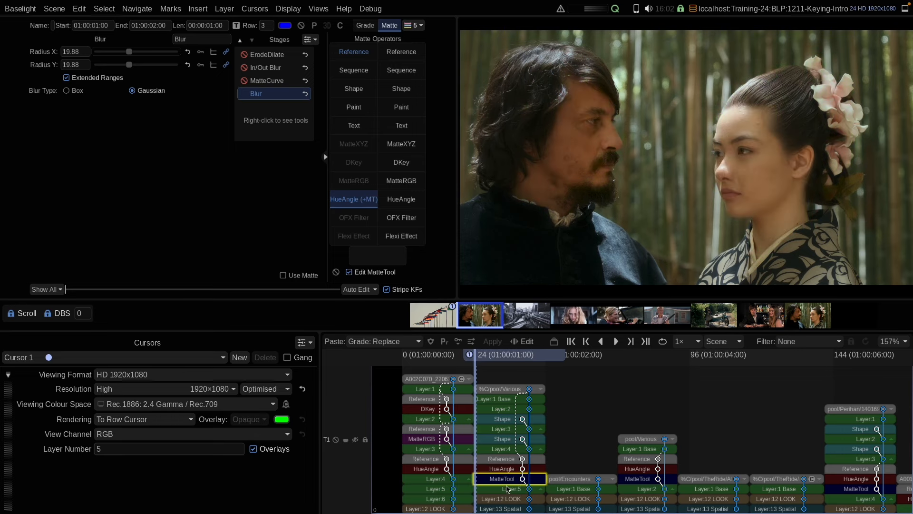
View the image at Layer 5's Reference strip with the row cursor, then the unblurred matte at the HueAngle strip.
{"action": "left_click_drag", "start_coordinate": [508, 494], "coordinate": [501, 460]}
{"action": "left_click", "coordinate": [502, 459]}
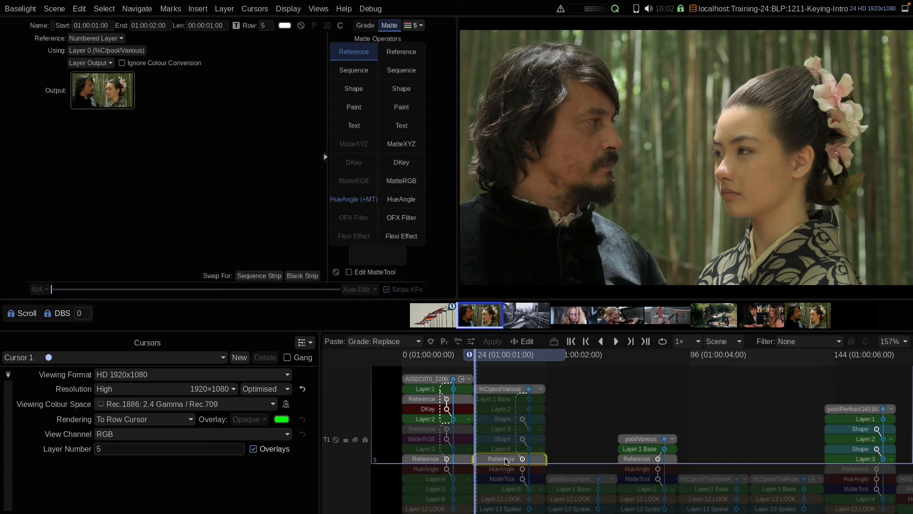
{"action": "key", "text": "Down"}
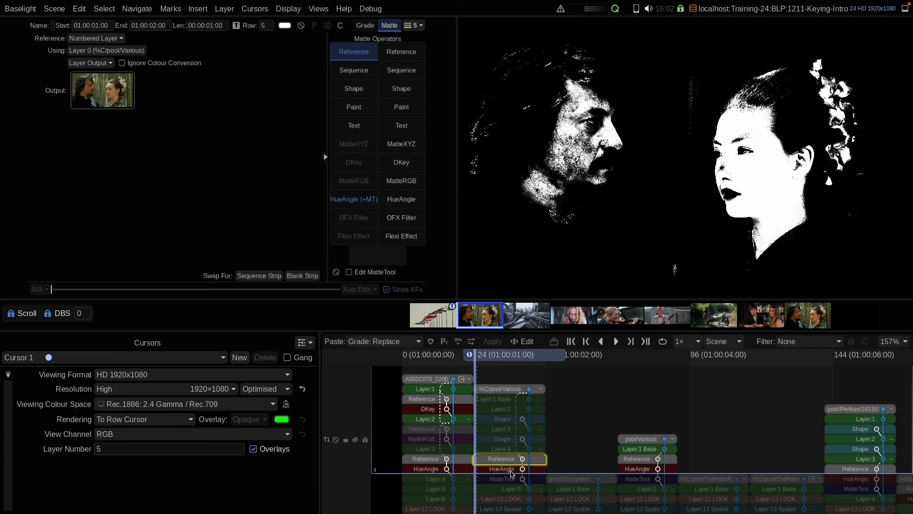
View the bamboo couple shot's blurred matte at the MatteTool strip, followed by the graded image at Layer 5.
{"action": "left_click", "coordinate": [509, 481]}
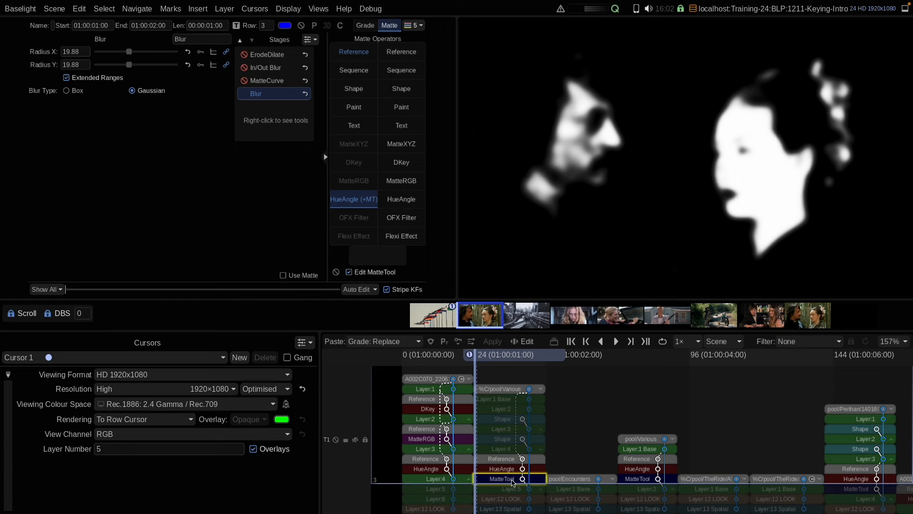
{"action": "left_click", "coordinate": [527, 488]}
{"action": "left_click", "coordinate": [519, 490]}
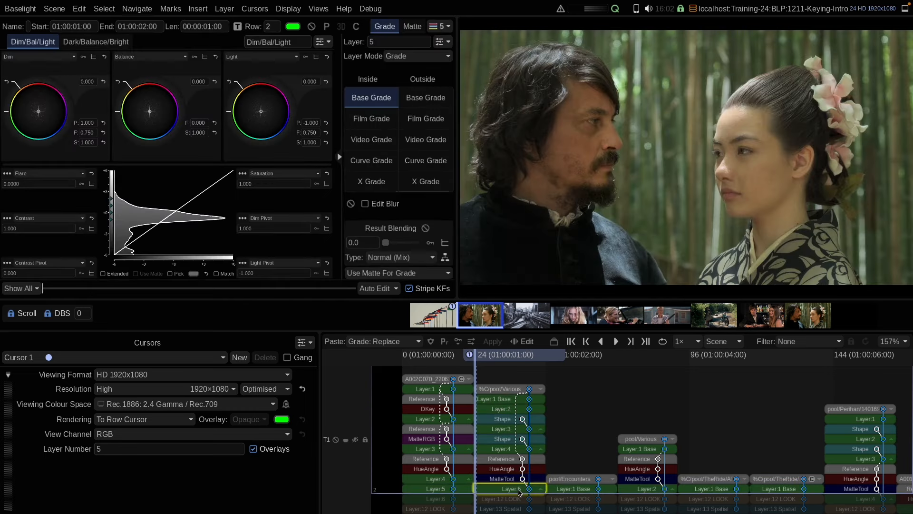
{"action": "left_click", "coordinate": [513, 479]}
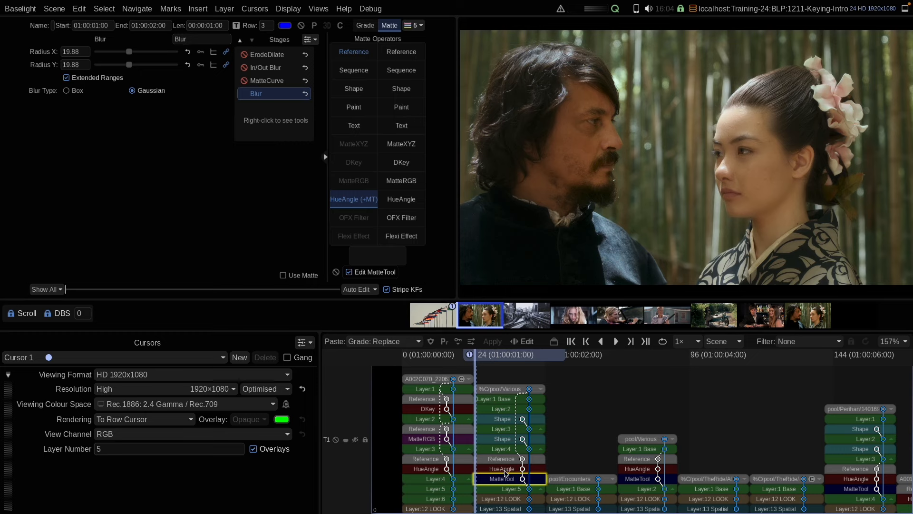
Move to the Tokyo trains shot and compare the image at Layer 1 Base and Layer 12 LOOK with the row cursor.
{"action": "key", "text": "Page_Down"}
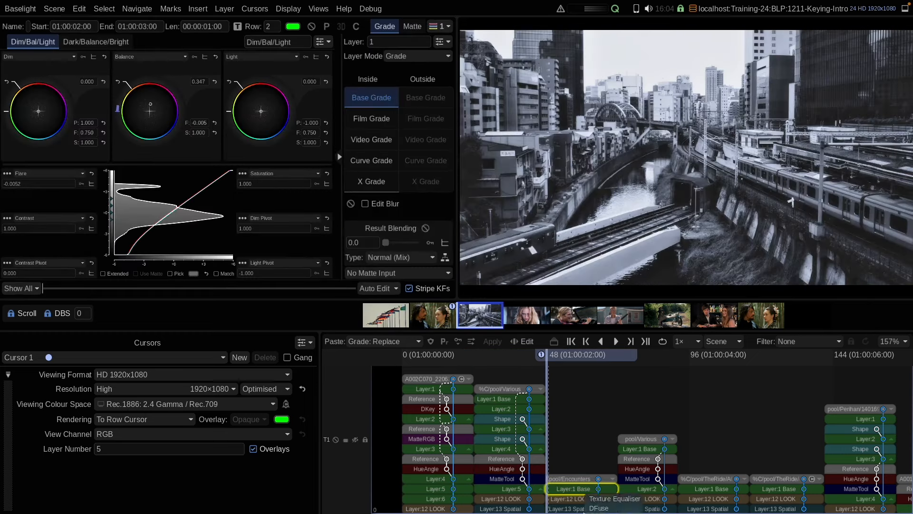
{"action": "key", "text": "Up"}
{"action": "key", "text": "Up"}
{"action": "key", "text": "Up"}
{"action": "key", "text": "Down"}
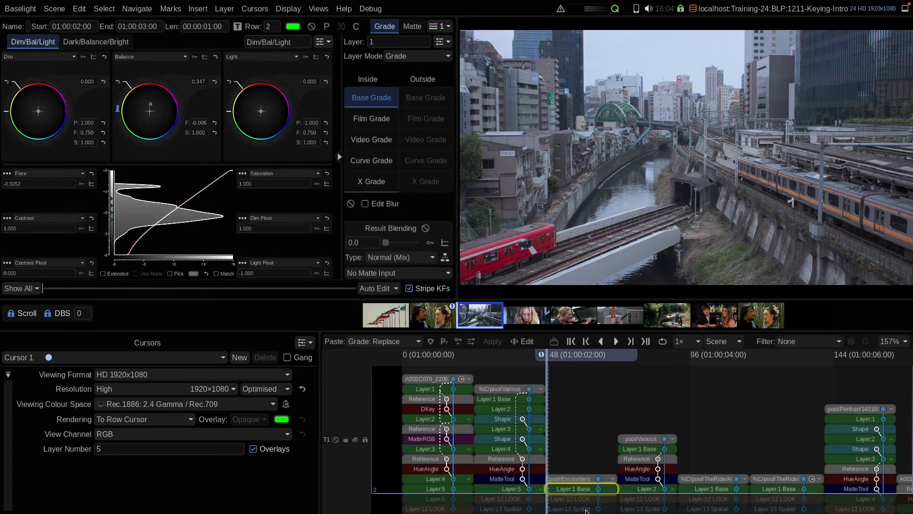
{"action": "key", "text": "Down"}
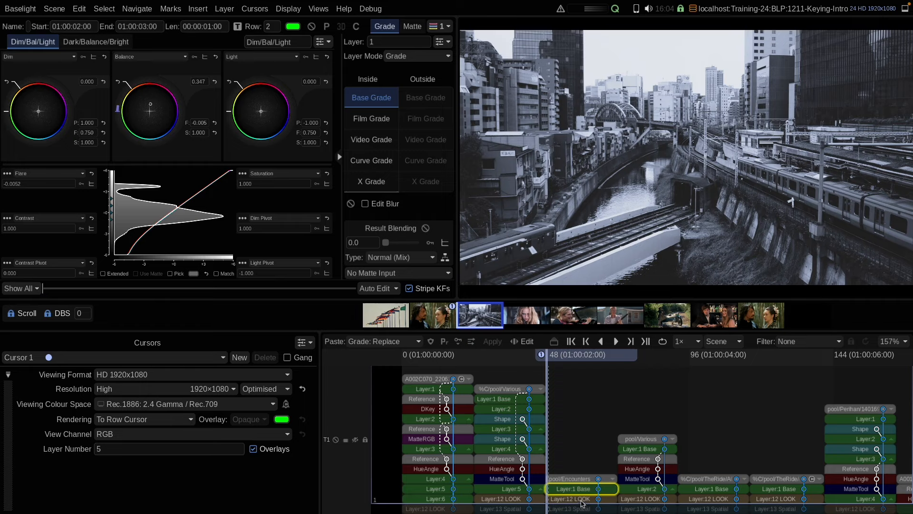
{"action": "left_click", "coordinate": [586, 500]}
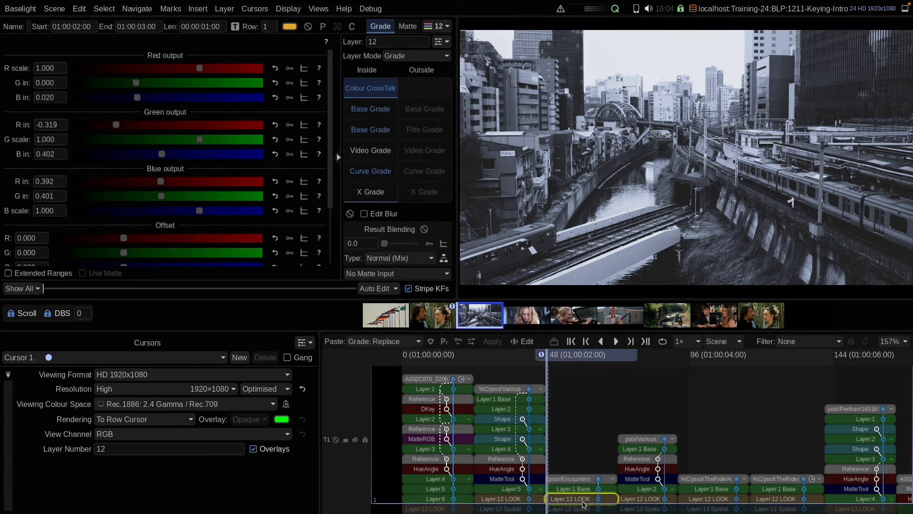
{"action": "key", "text": "Down"}
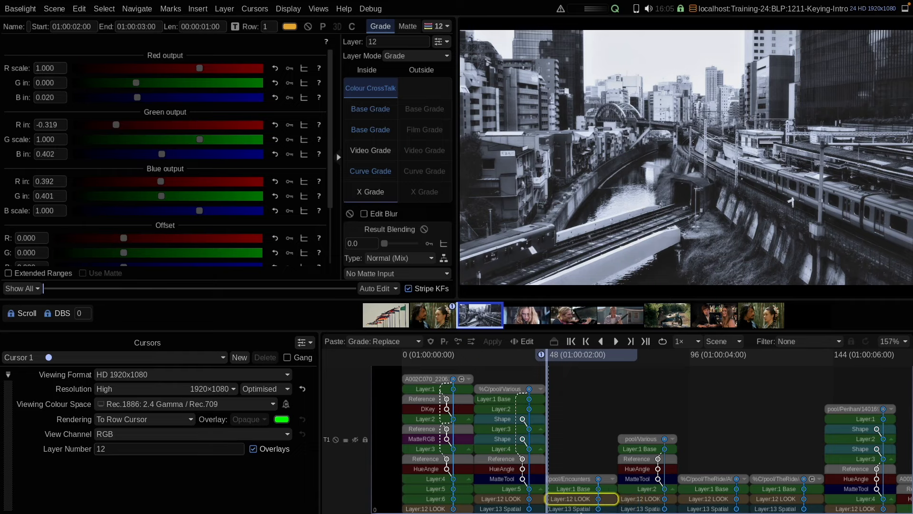
Add Layer 14 after the Layer 13 Spatial strip on the trains shot and give it a HueAngle key.
{"action": "left_click", "coordinate": [581, 510]}
{"action": "key", "text": "p"}
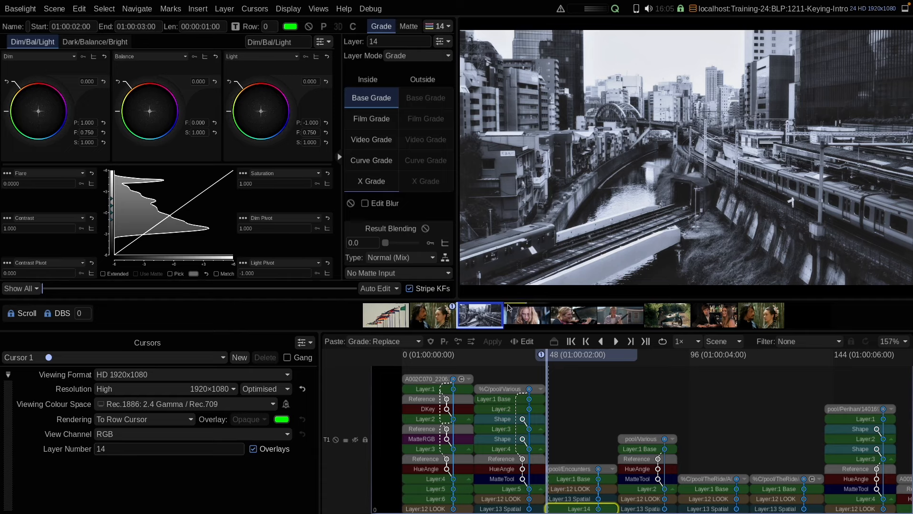
{"action": "key", "text": "h"}
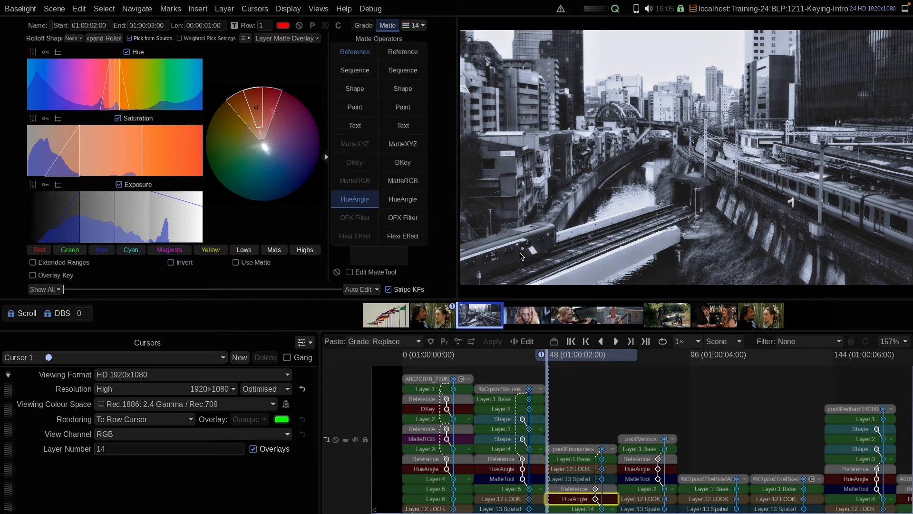
Sample the red train for the HueAngle key with the matte overlay shown, and widen its saturation, hue and exposure falloffs.
{"action": "left_click", "coordinate": [524, 257]}
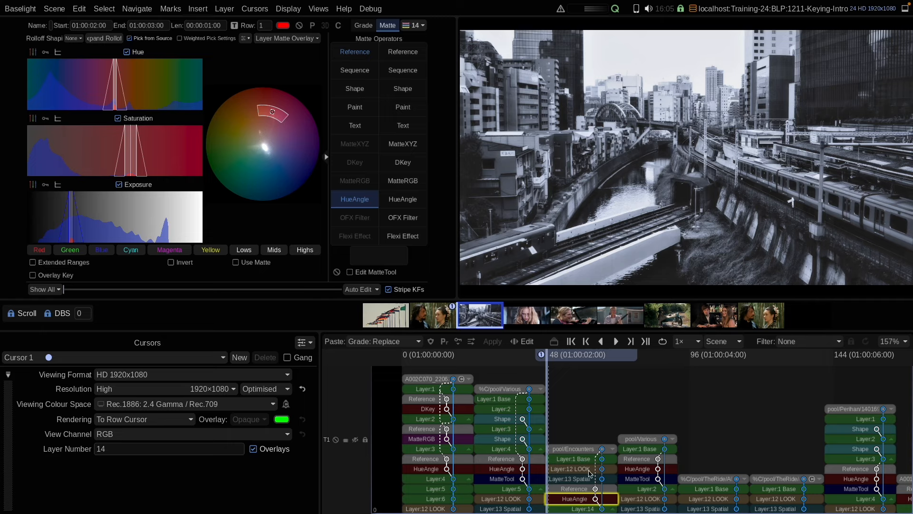
{"action": "key", "text": "m"}
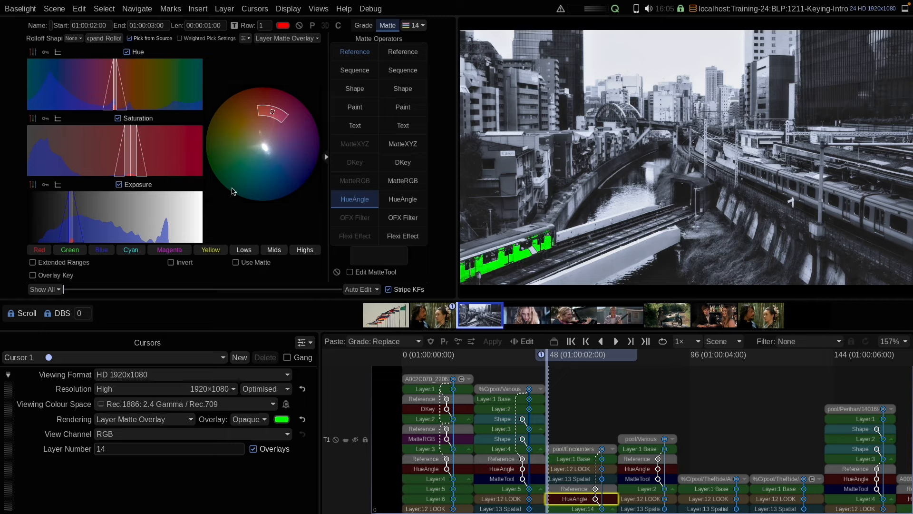
{"action": "left_click_drag", "start_coordinate": [116, 172], "coordinate": [183, 171]}
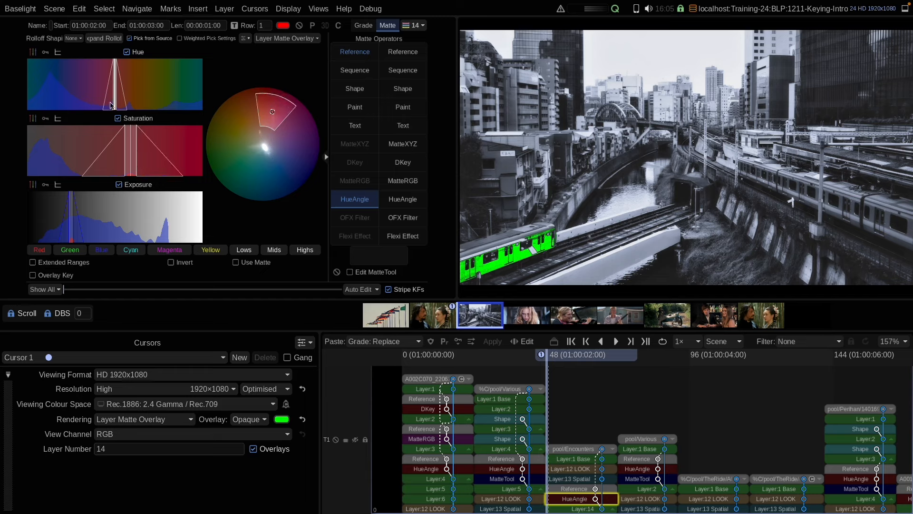
{"action": "left_click_drag", "start_coordinate": [106, 102], "coordinate": [70, 104]}
{"action": "left_click_drag", "start_coordinate": [73, 238], "coordinate": [168, 244]}
{"action": "left_click_drag", "start_coordinate": [60, 225], "coordinate": [41, 231]}
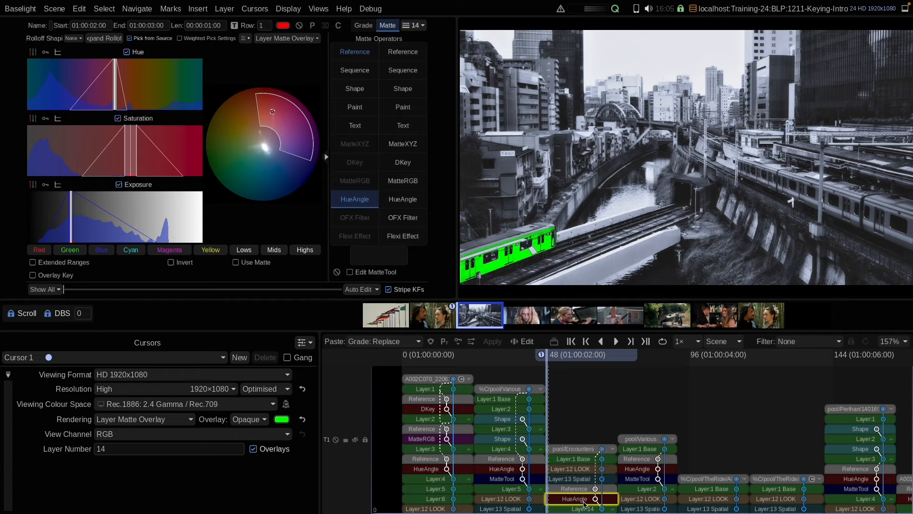
View the train key's reference image and matte, and blur the matte with a MatteTool radius of 2.82 in X and Y.
{"action": "left_click_drag", "start_coordinate": [583, 510], "coordinate": [583, 494]}
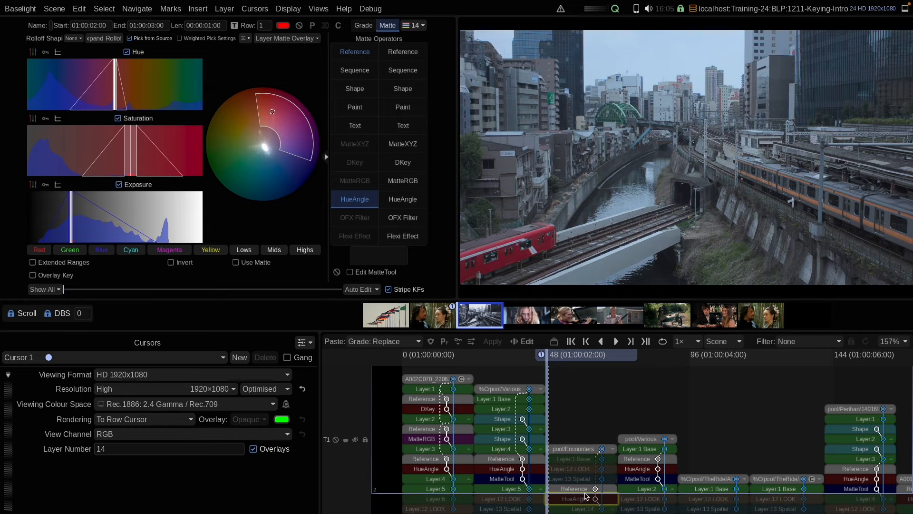
{"action": "key", "text": "Down"}
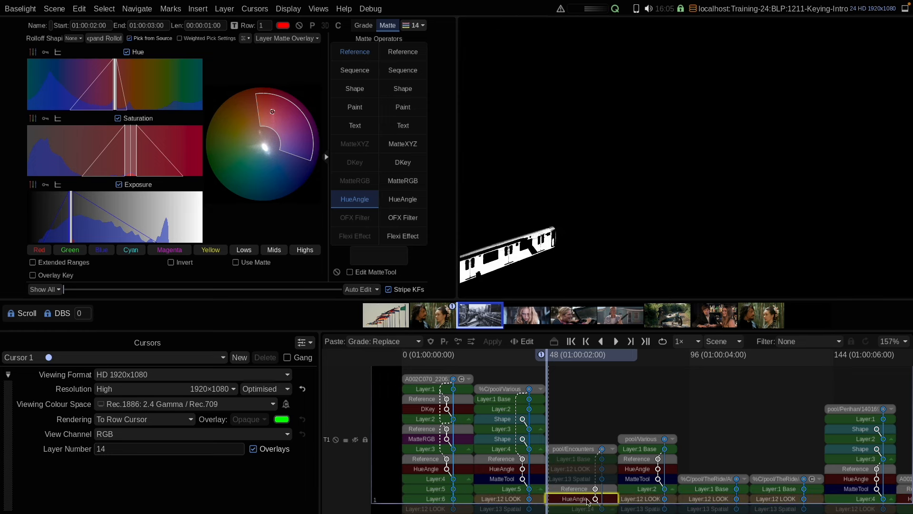
{"action": "left_click", "coordinate": [351, 272]}
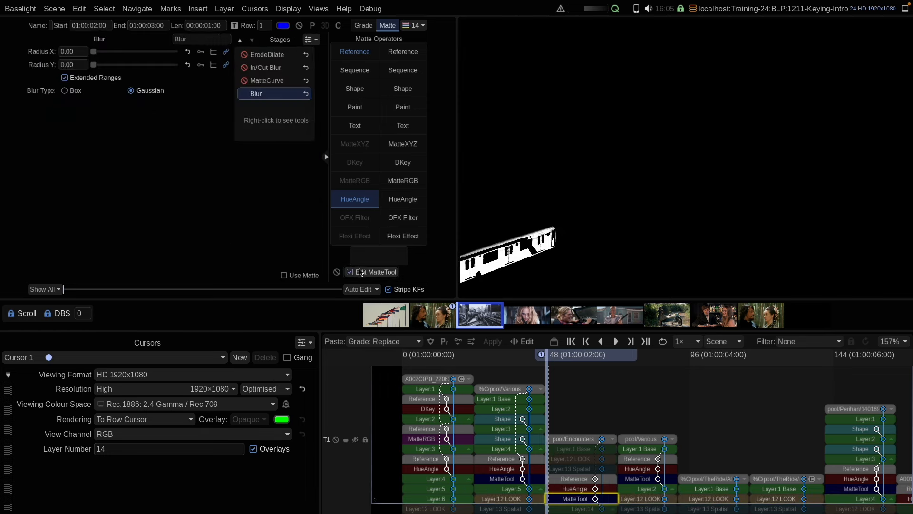
{"action": "left_click_drag", "start_coordinate": [94, 52], "coordinate": [108, 55]}
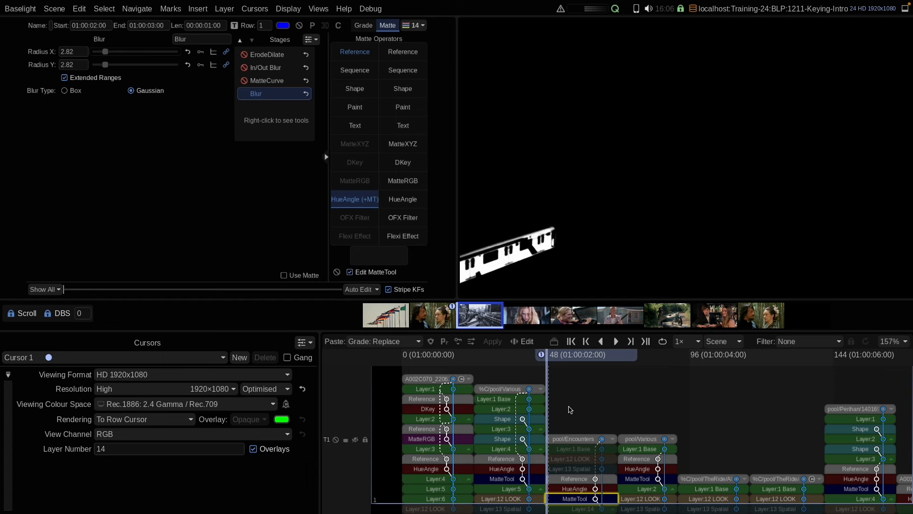
Set Layer 14 of the trains shot to Use Matte For Blend.
{"action": "left_click", "coordinate": [579, 510]}
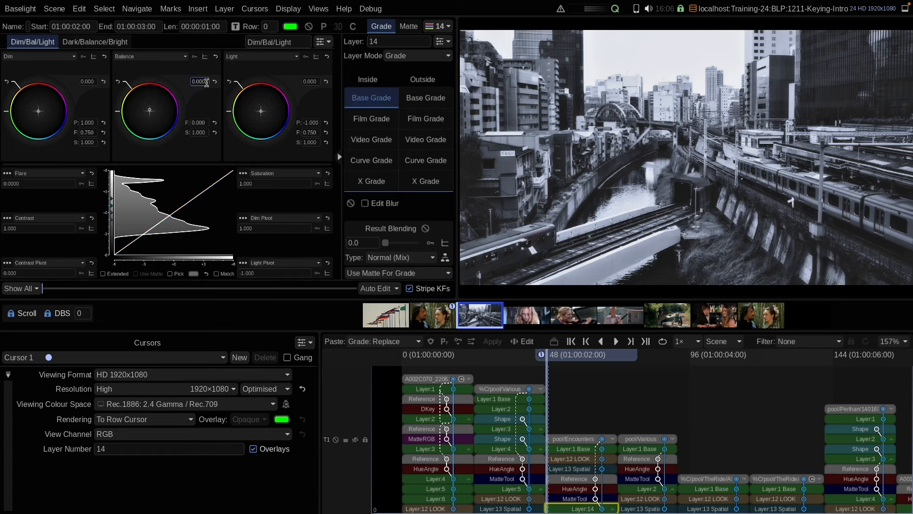
{"action": "left_click", "coordinate": [384, 274]}
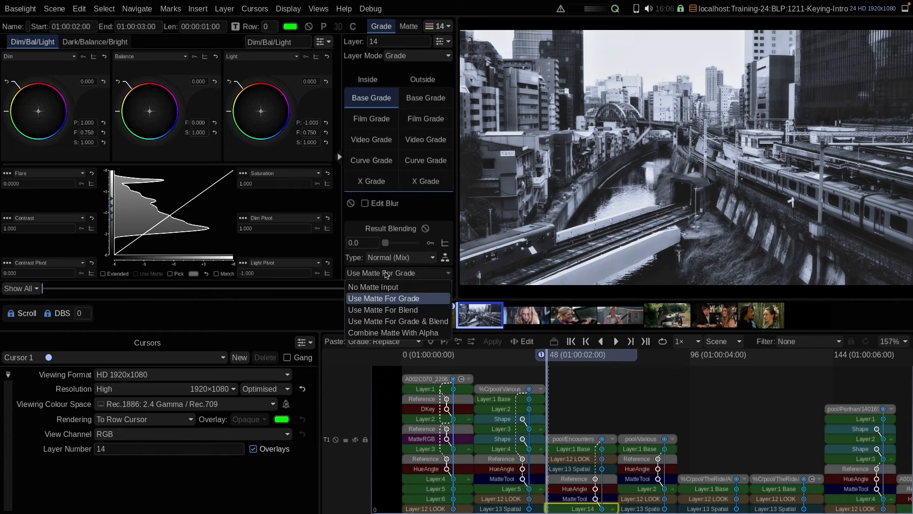
{"action": "left_click", "coordinate": [379, 310]}
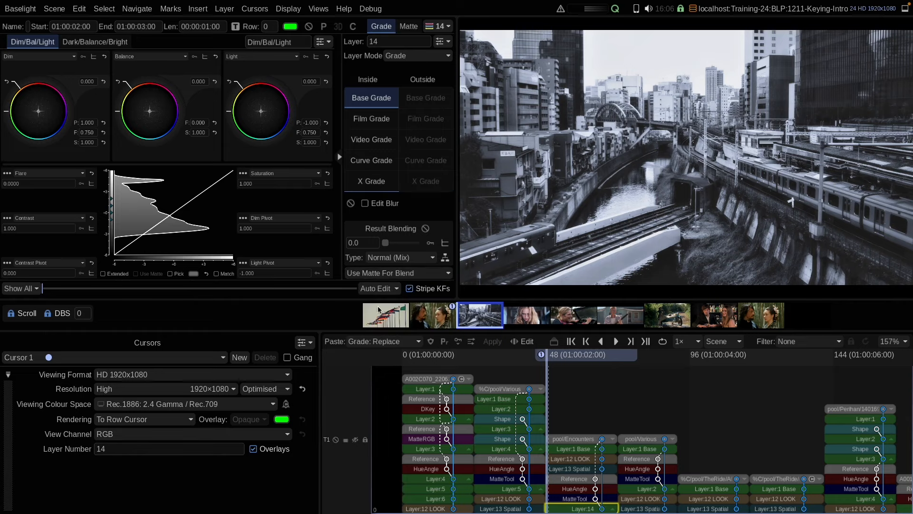
Blend Layer 14 with numbered Layer 1 and set the result blending mix to 34.5.
{"action": "left_click", "coordinate": [445, 259]}
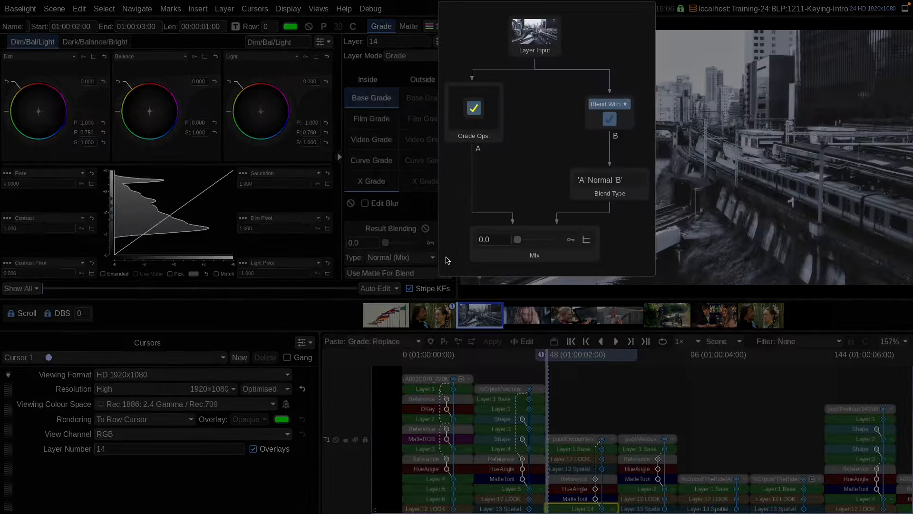
{"action": "left_click", "coordinate": [621, 104]}
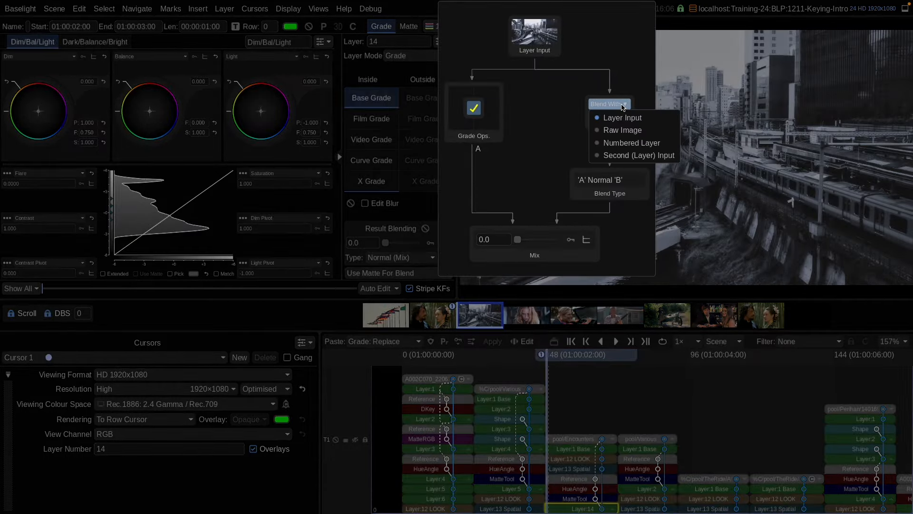
{"action": "left_click", "coordinate": [623, 142]}
{"action": "left_click", "coordinate": [601, 47]}
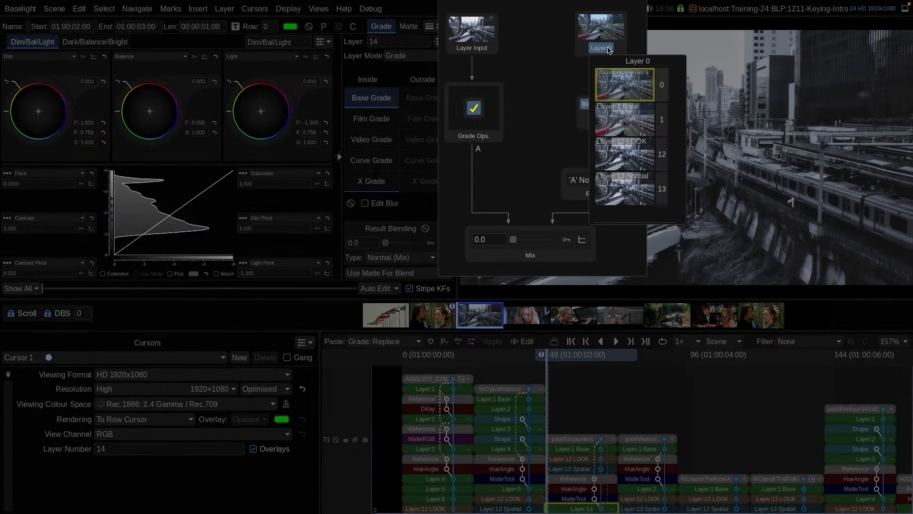
{"action": "left_click", "coordinate": [613, 125]}
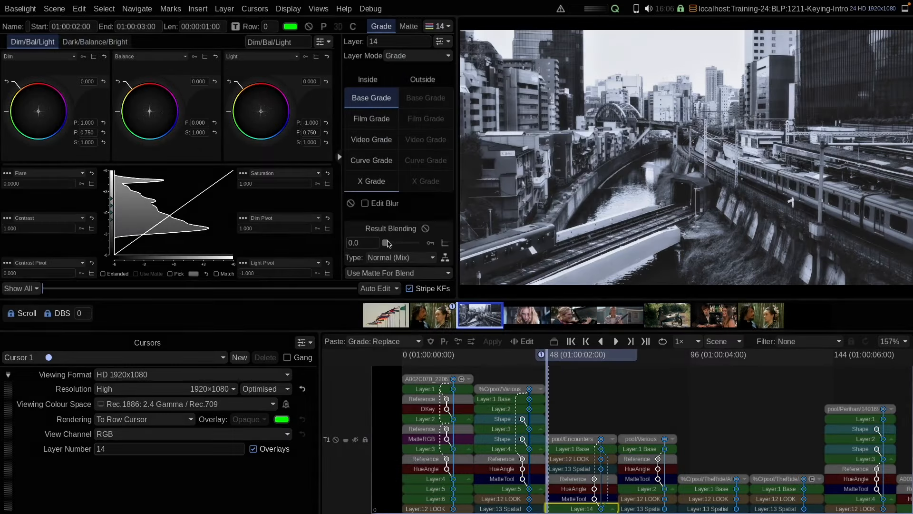
{"action": "left_click_drag", "start_coordinate": [386, 243], "coordinate": [404, 247]}
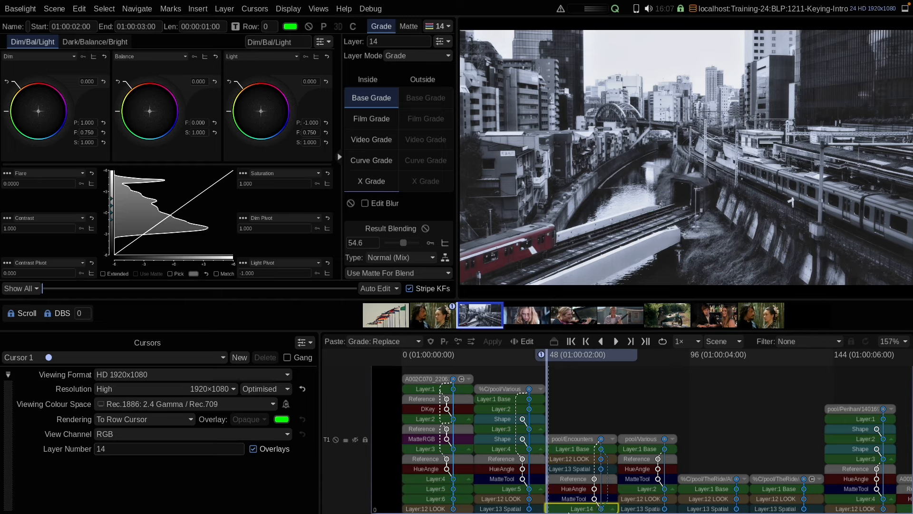
{"action": "left_click_drag", "start_coordinate": [403, 243], "coordinate": [397, 243]}
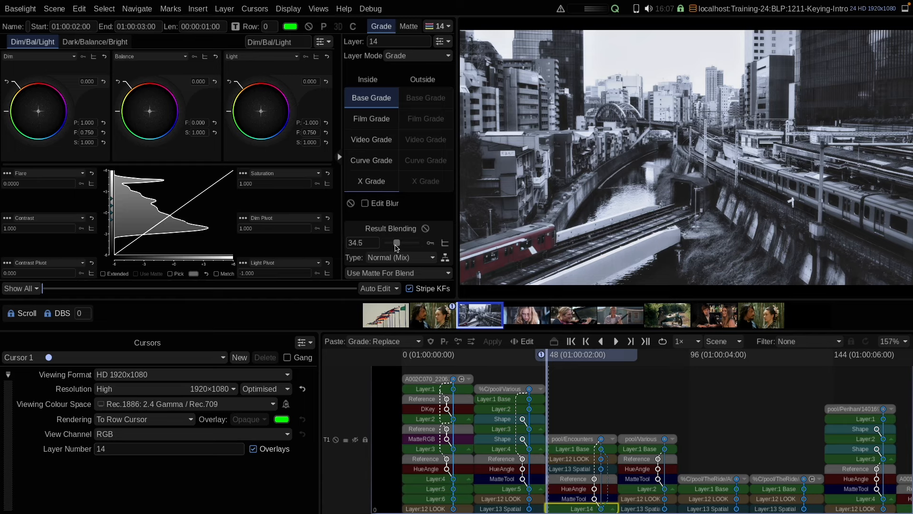
Toggle grade operations on Layer 14's B blend input, push Balance toward red at 0.648, and adjust the blending mix.
{"action": "left_click", "coordinate": [447, 260]}
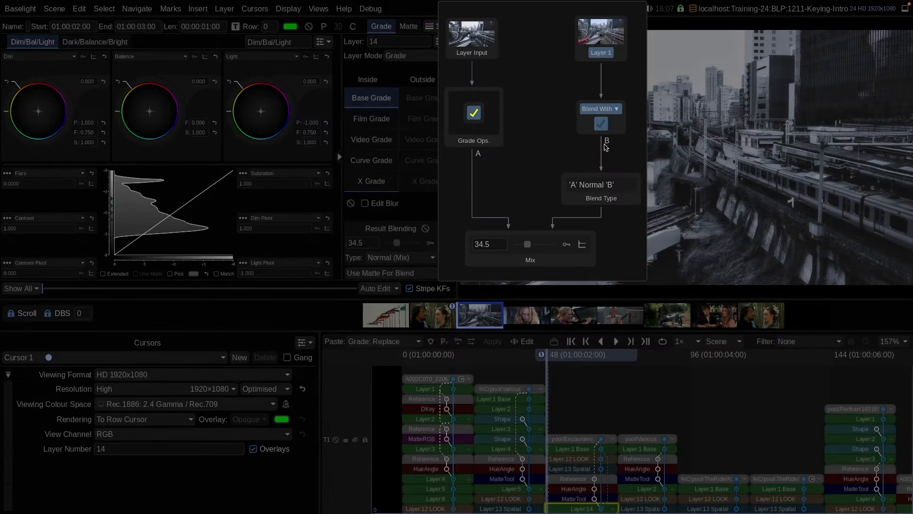
{"action": "left_click", "coordinate": [600, 123]}
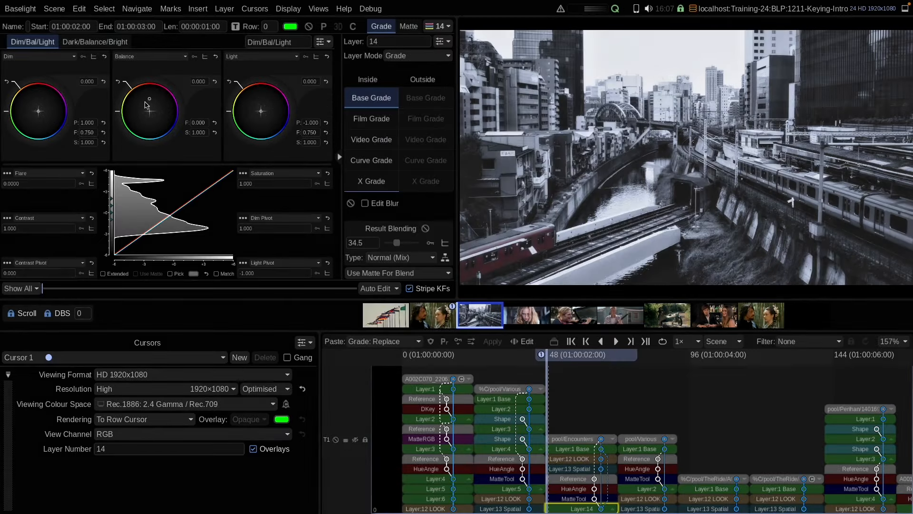
{"action": "mouse_move", "coordinate": [146, 105]}
{"action": "left_mouse_down"}
{"action": "mouse_move", "coordinate": [156, 97]}
{"action": "mouse_move", "coordinate": [150, 108]}
{"action": "mouse_move", "coordinate": [148, 101]}
{"action": "left_mouse_up"}
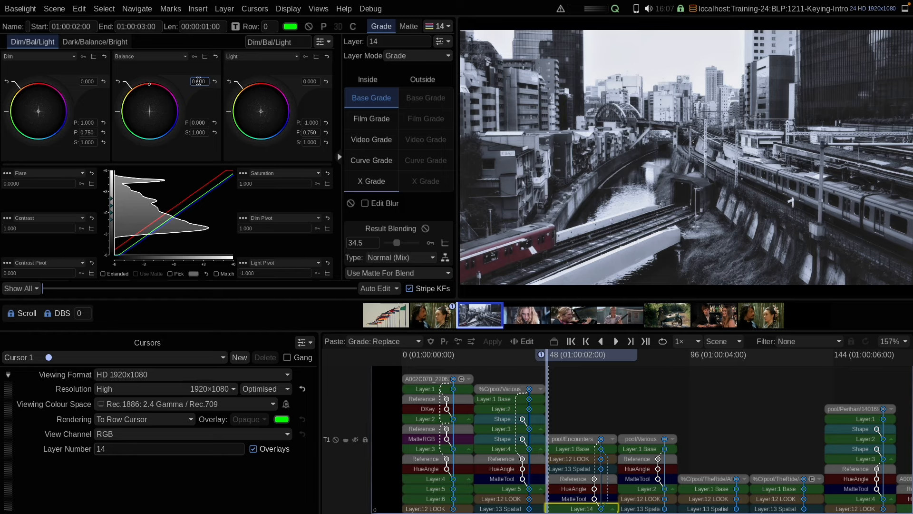
{"action": "left_click_drag", "start_coordinate": [199, 81], "coordinate": [214, 82]}
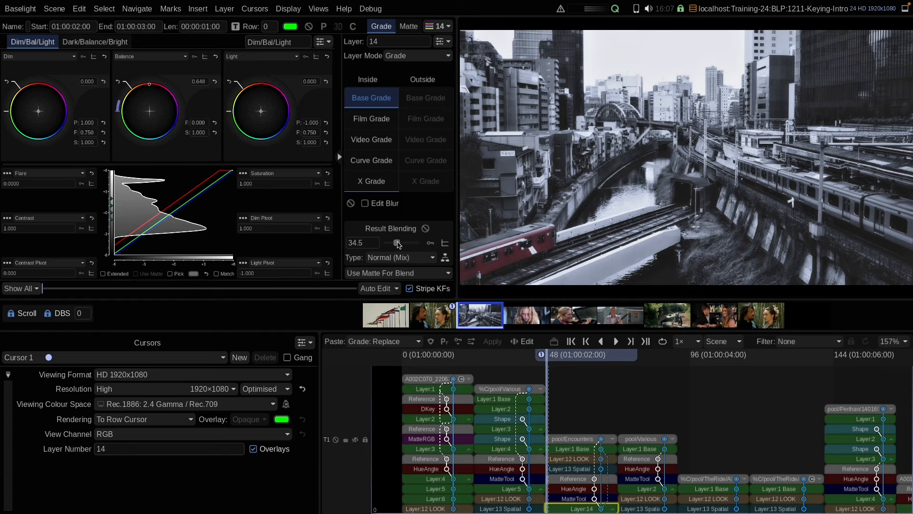
{"action": "left_click_drag", "start_coordinate": [399, 244], "coordinate": [403, 244]}
Overlay Layer 2's matte on the long-haired woman's close-up and compare it with the MatteTool blur disabled and enabled.
{"action": "left_click", "coordinate": [636, 492]}
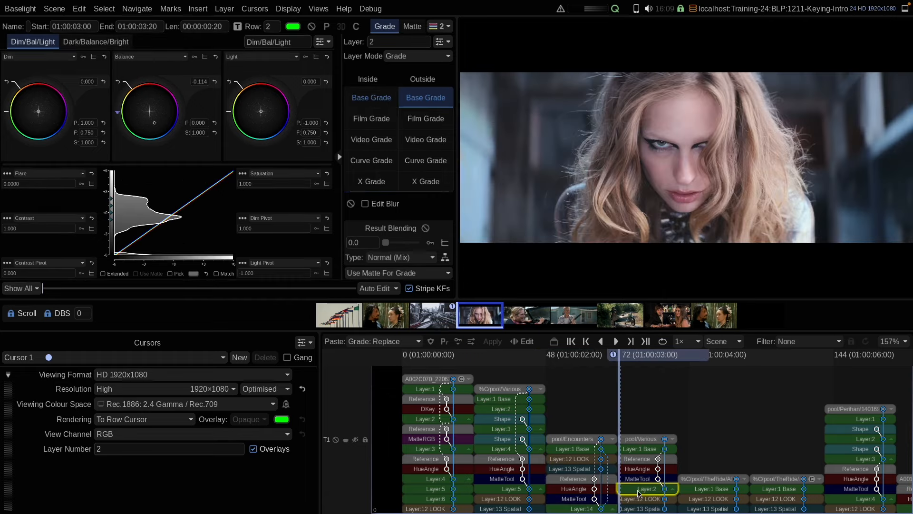
{"action": "key", "text": "shift+m"}
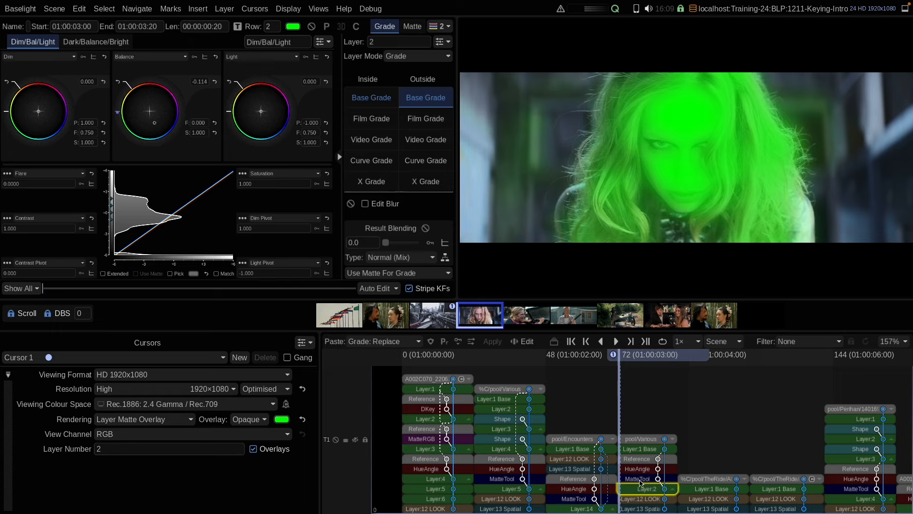
{"action": "left_click", "coordinate": [640, 480]}
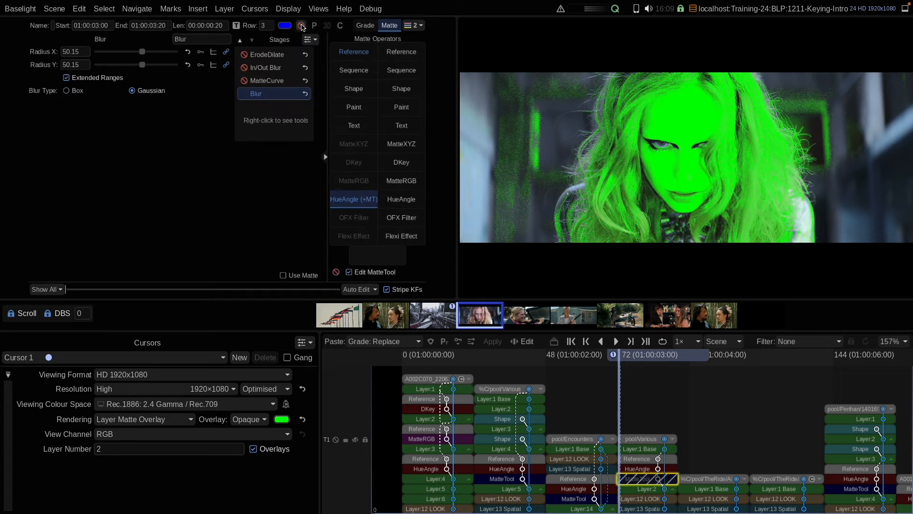
{"action": "left_click", "coordinate": [301, 25]}
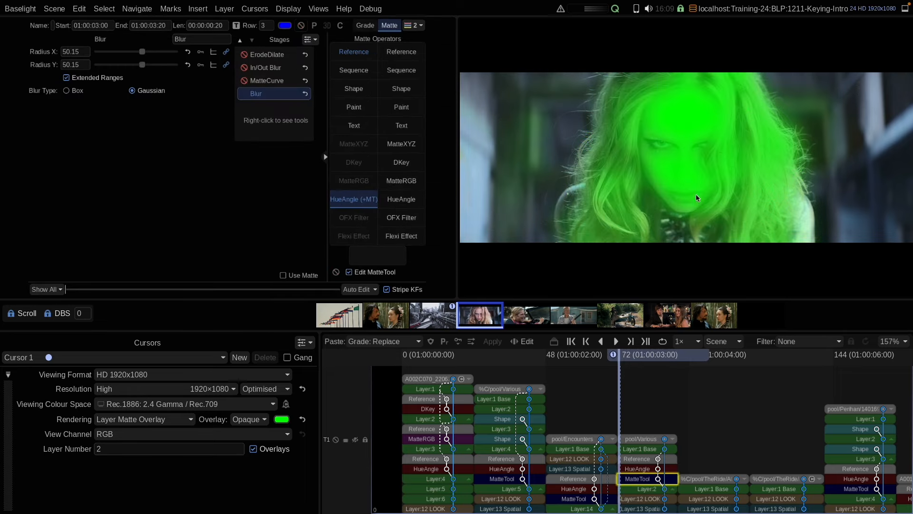
Inspect the source options of the Reference strip feeding Layer 2's key on the long-haired woman's close-up.
{"action": "left_click", "coordinate": [640, 459]}
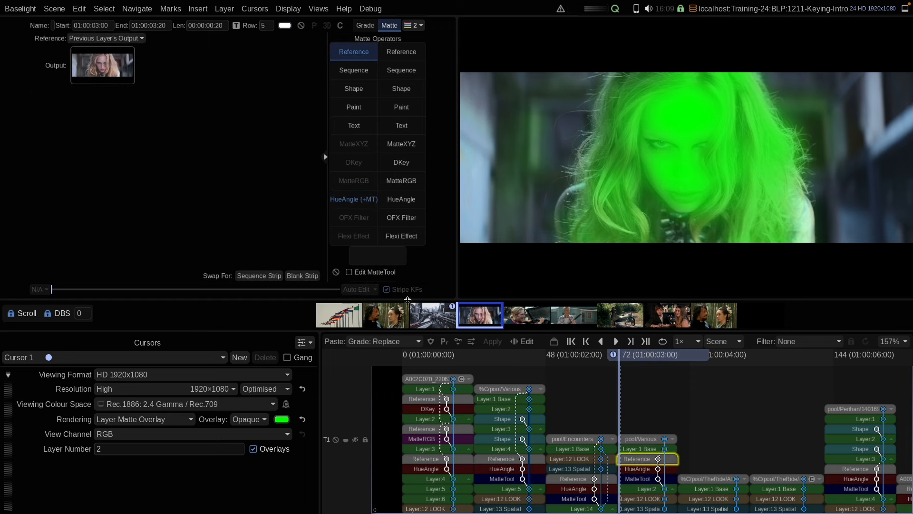
{"action": "left_click", "coordinate": [122, 38]}
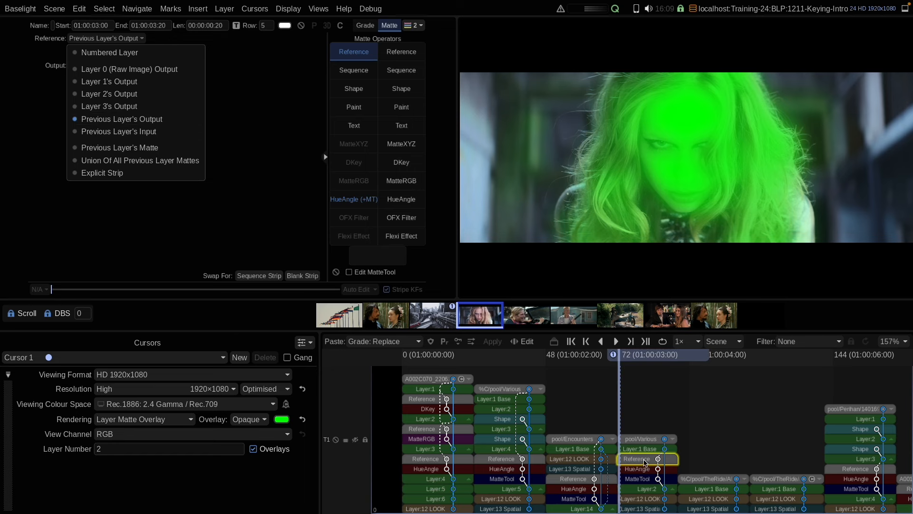
{"action": "left_click", "coordinate": [645, 461]}
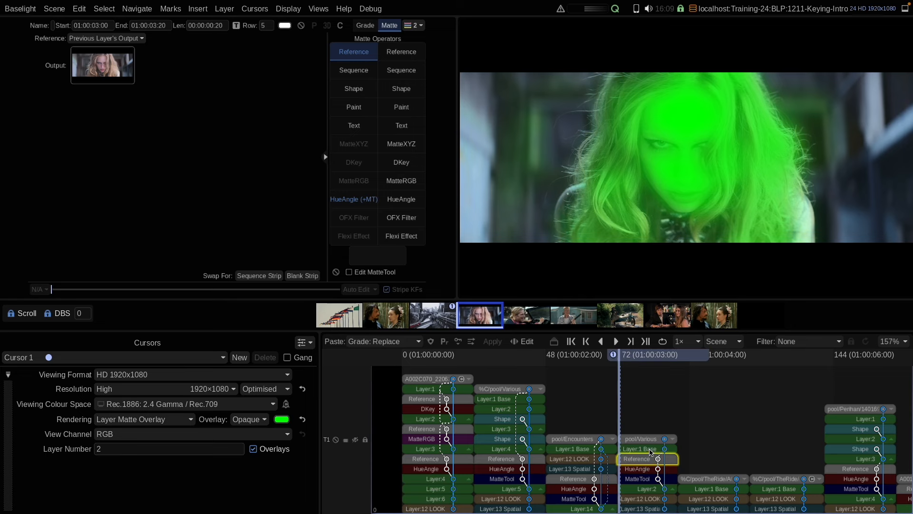
Push Layer 1's Balance toward cool blue on the woman's close-up and check the change in Layer 2's matte.
{"action": "left_click", "coordinate": [649, 450]}
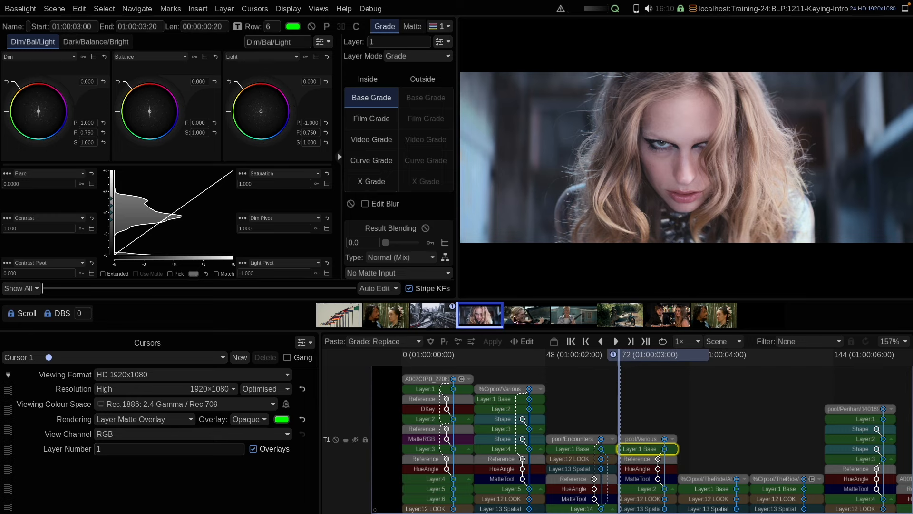
{"action": "left_click_drag", "start_coordinate": [160, 122], "coordinate": [188, 234]}
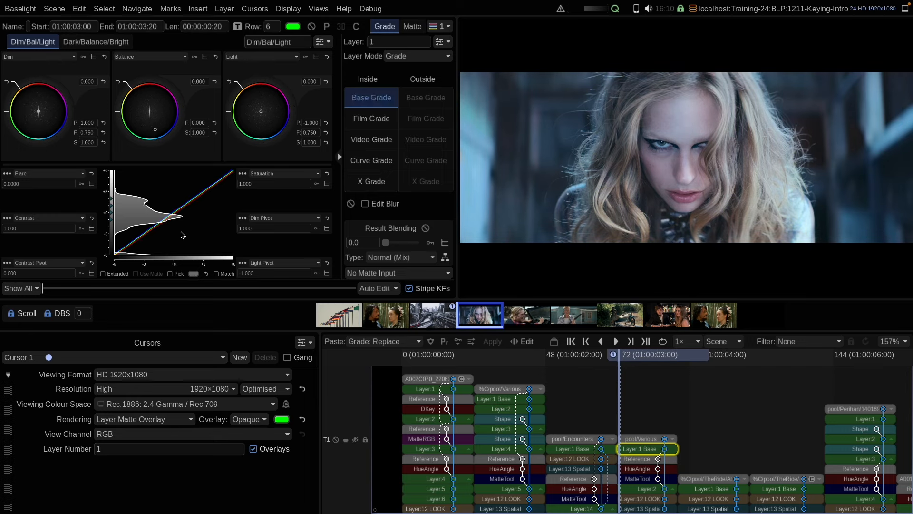
{"action": "left_click", "coordinate": [646, 489]}
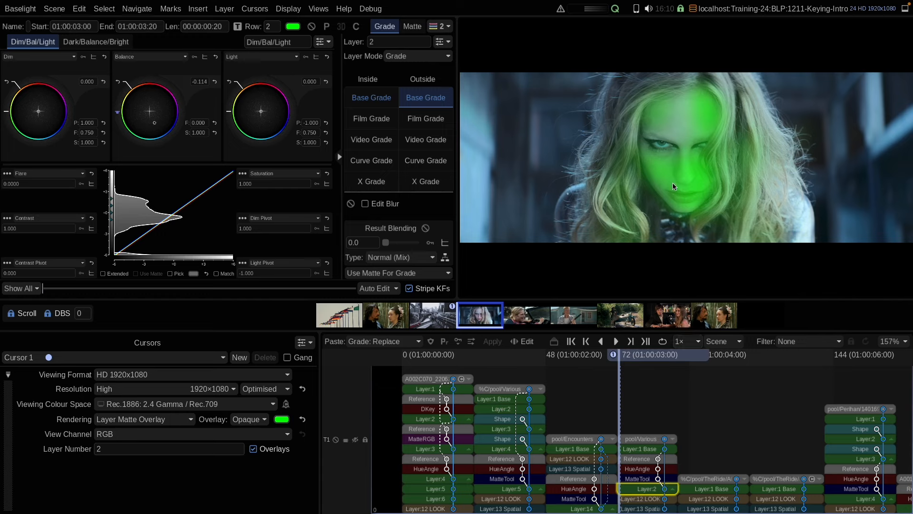
Lower Gain to -1.000 in Layer 2's outside Video Grade and compare the keyed area with Layer 1's Balance reset.
{"action": "left_click", "coordinate": [422, 141]}
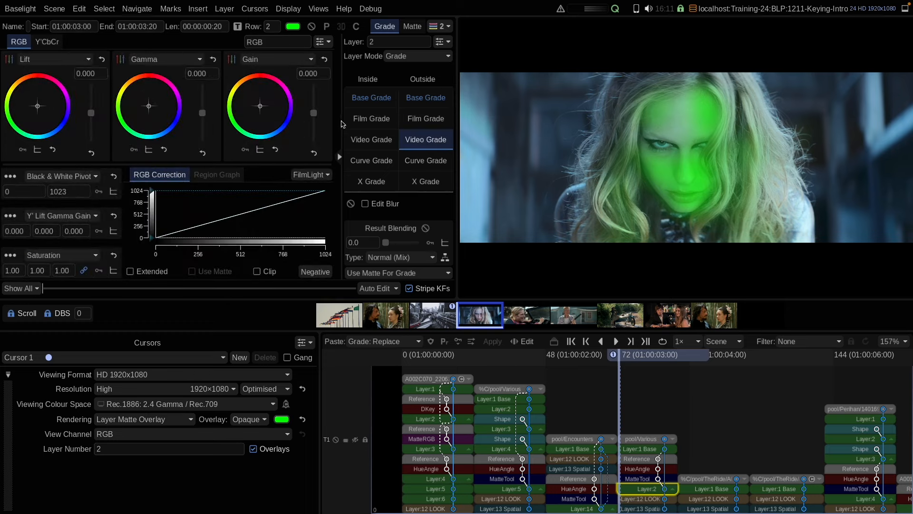
{"action": "left_click_drag", "start_coordinate": [314, 123], "coordinate": [314, 148]}
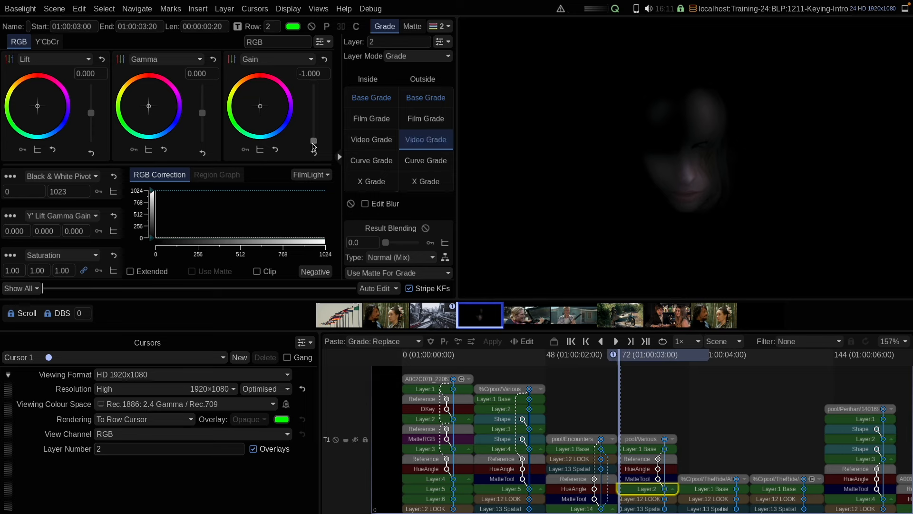
{"action": "left_click", "coordinate": [638, 453]}
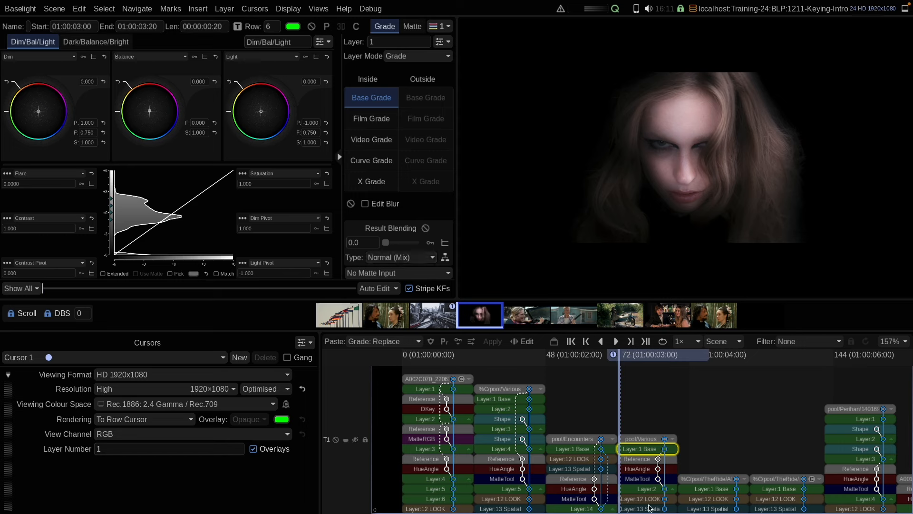
Reset the outside Video Grade operator on Layer 2 of the woman's close-up.
{"action": "left_click", "coordinate": [643, 490]}
{"action": "right_click", "coordinate": [422, 139]}
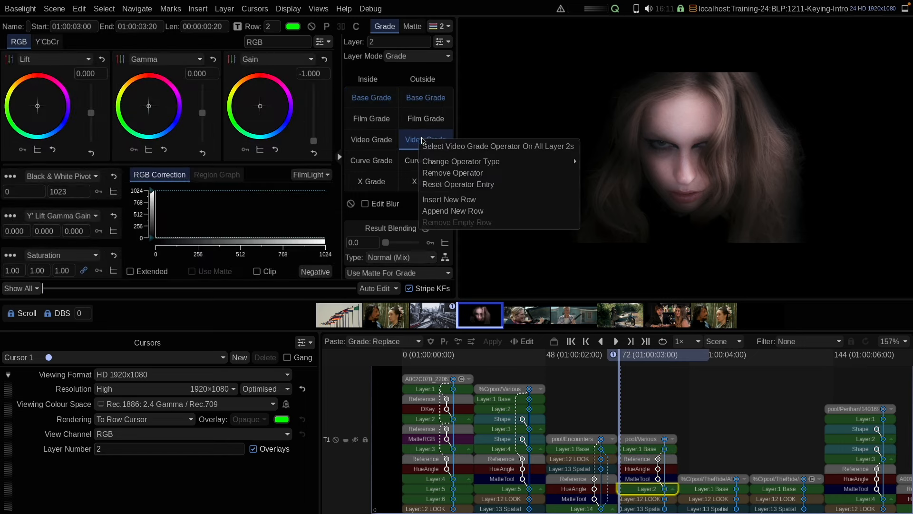
{"action": "left_click", "coordinate": [436, 184]}
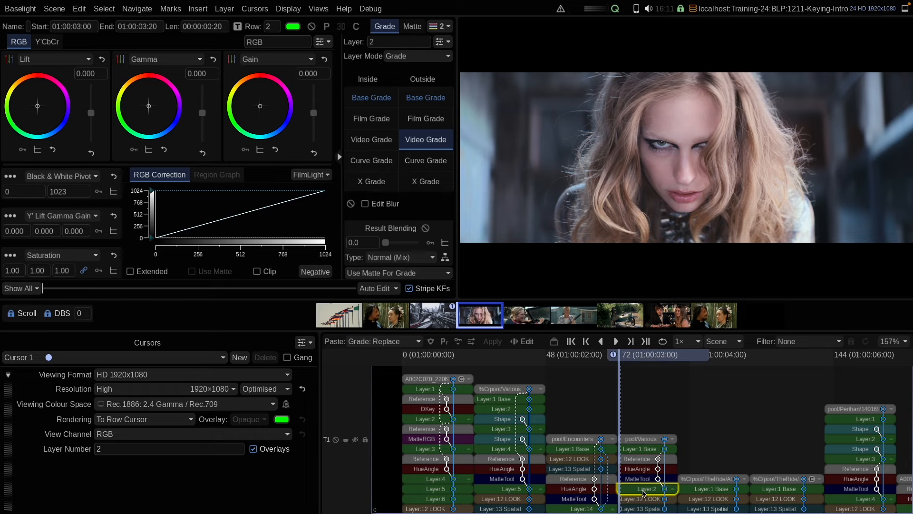
Inspect Layer 2's inside and outside Base Grades and compare the woman's close-up with the layer disabled and enabled.
{"action": "left_click", "coordinate": [369, 98]}
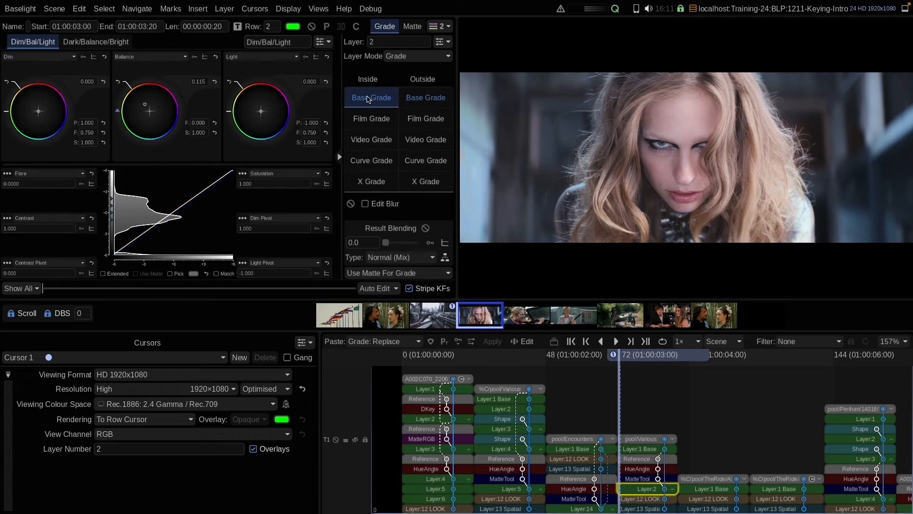
{"action": "left_click", "coordinate": [431, 98]}
{"action": "left_click", "coordinate": [380, 95]}
{"action": "left_click", "coordinate": [311, 27]}
{"action": "left_click", "coordinate": [311, 26]}
{"action": "left_click", "coordinate": [312, 26]}
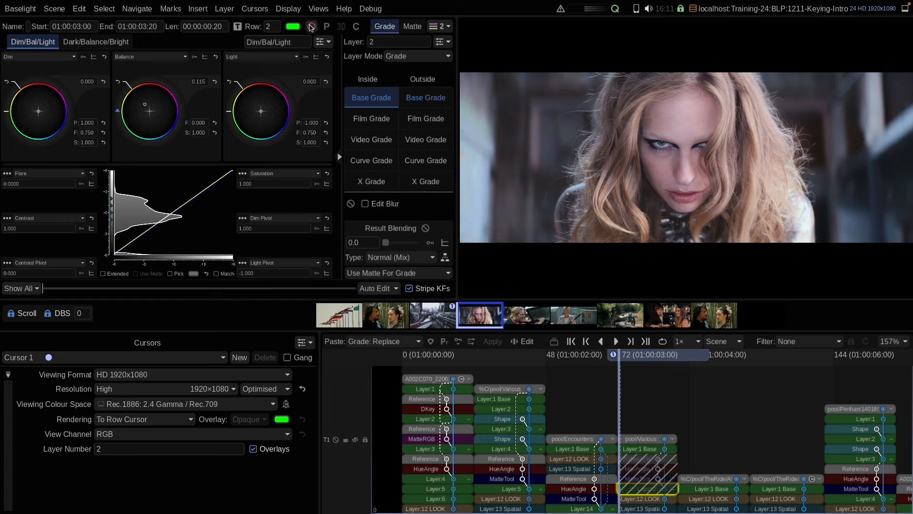
{"action": "left_click", "coordinate": [311, 26]}
{"action": "left_click", "coordinate": [312, 26]}
{"action": "left_click", "coordinate": [312, 26]}
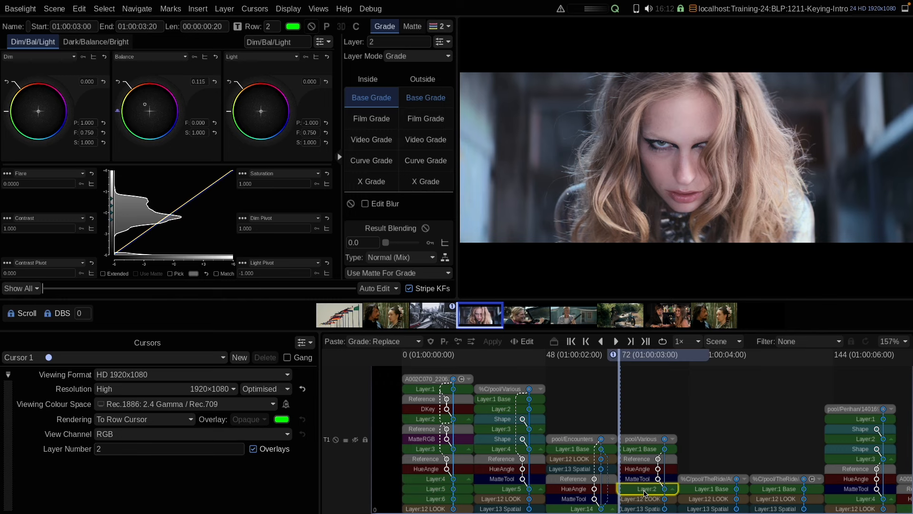
{"action": "left_click", "coordinate": [643, 460]}
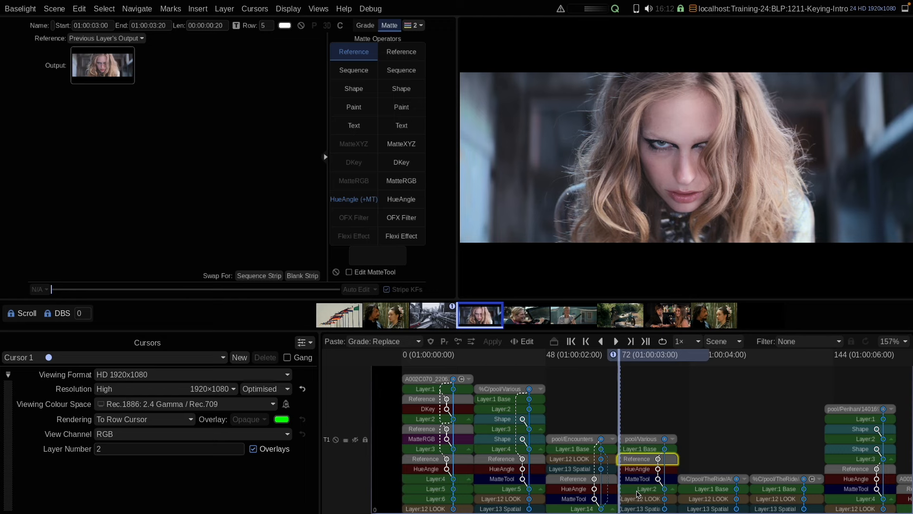
Copy Layer 2 with its key from the long-haired woman's shot onto the blond driver's shot.
{"action": "key", "text": "shift+Right"}
{"action": "mouse_move", "coordinate": [440, 317]}
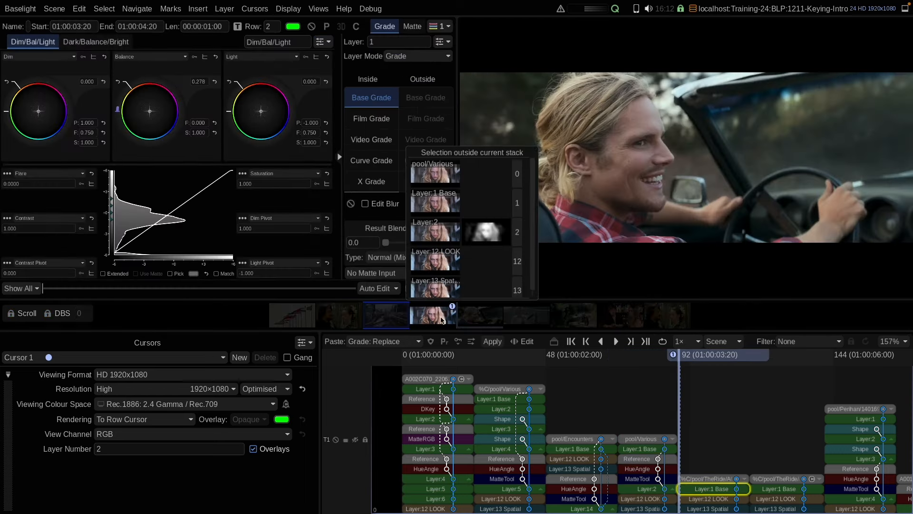
{"action": "left_click", "coordinate": [430, 230]}
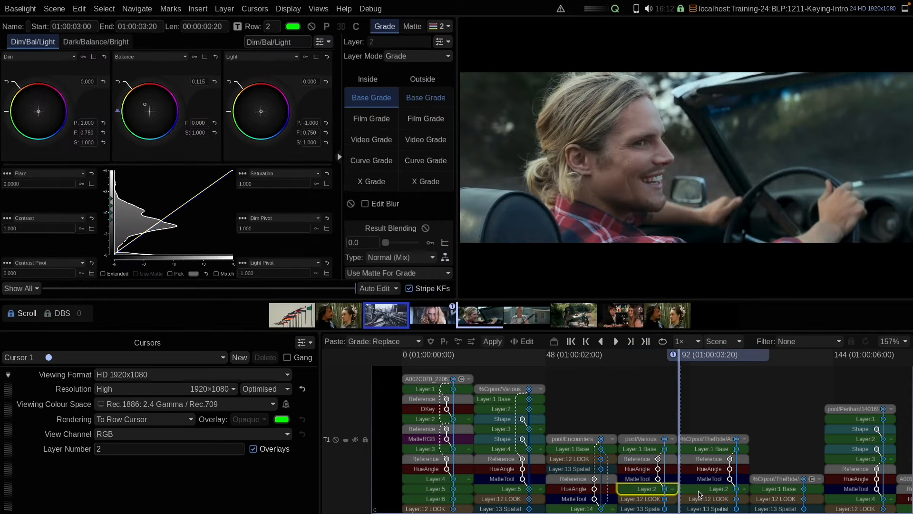
Check Layer 2's matte overlay on the driver's shot and shift Layer 1's Balance slightly toward red.
{"action": "key", "text": "m"}
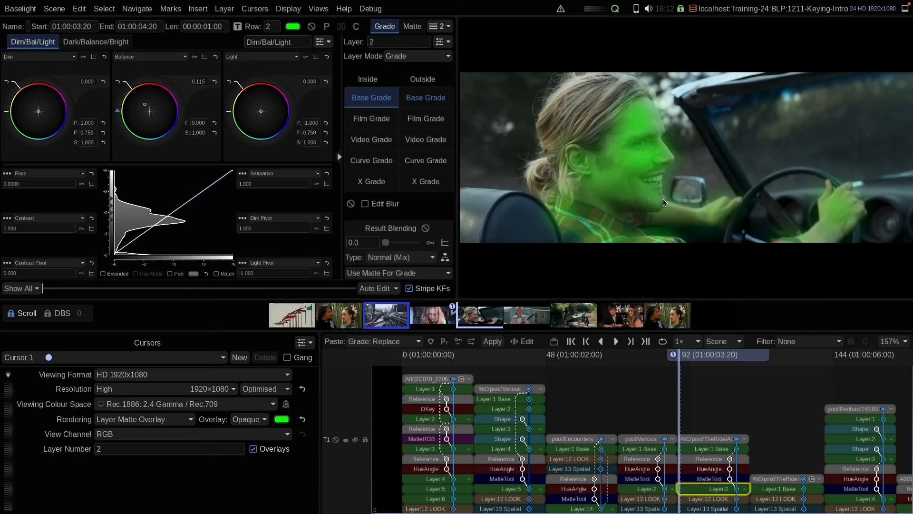
{"action": "key", "text": "m"}
{"action": "left_click", "coordinate": [707, 449]}
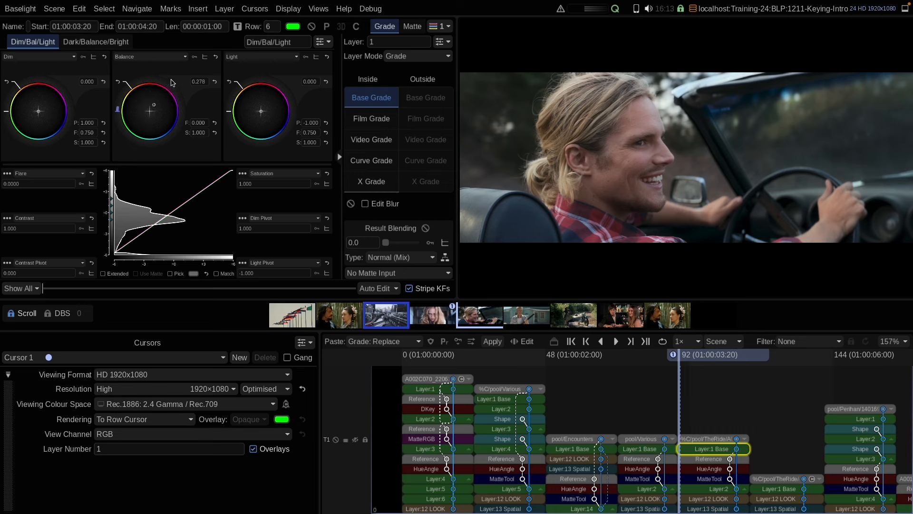
{"action": "left_click", "coordinate": [708, 490]}
Copy the woman's Layer 2 with its key onto the shot of the man holding the shotgun.
{"action": "key", "text": "shift+Right"}
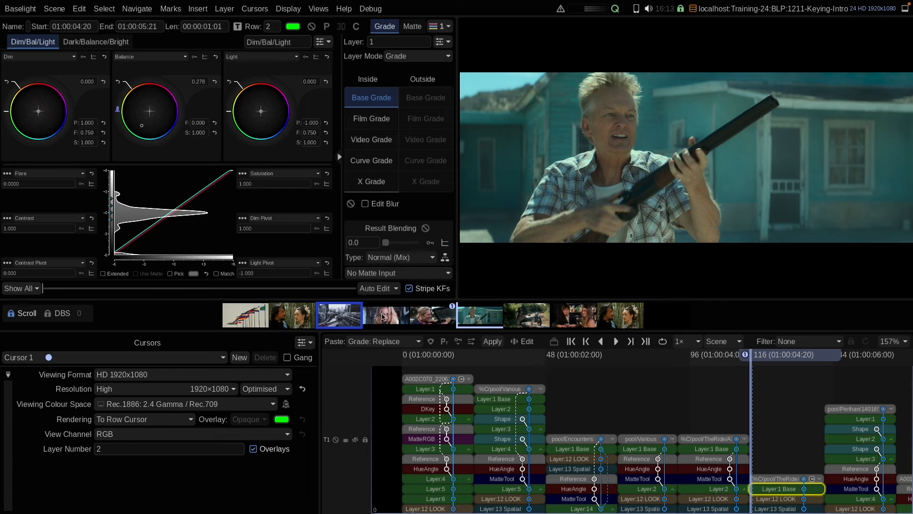
{"action": "mouse_move", "coordinate": [382, 317]}
{"action": "left_click_drag", "start_coordinate": [384, 230], "coordinate": [483, 315]}
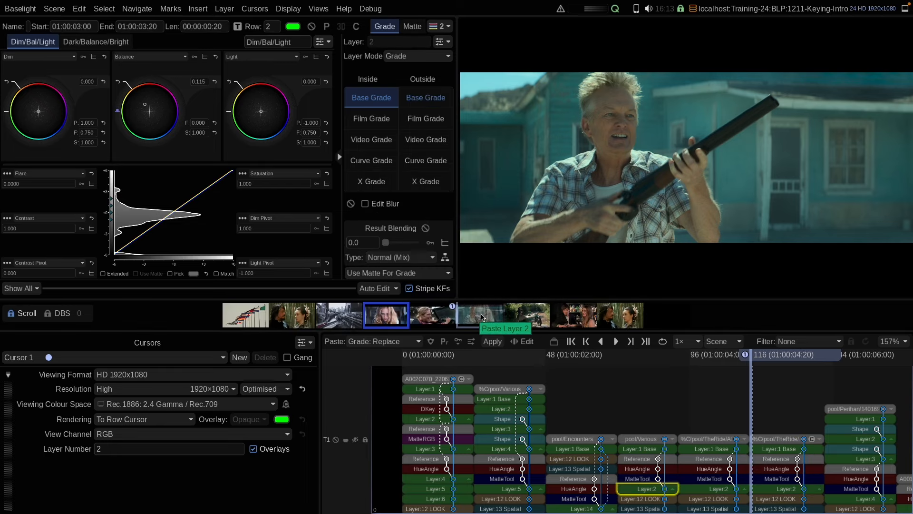
Shift Layer 1's Balance on the shotgun shot away from cyan toward red to neutralise the colour cast.
{"action": "left_click", "coordinate": [777, 451]}
{"action": "left_click_drag", "start_coordinate": [143, 127], "coordinate": [153, 112]}
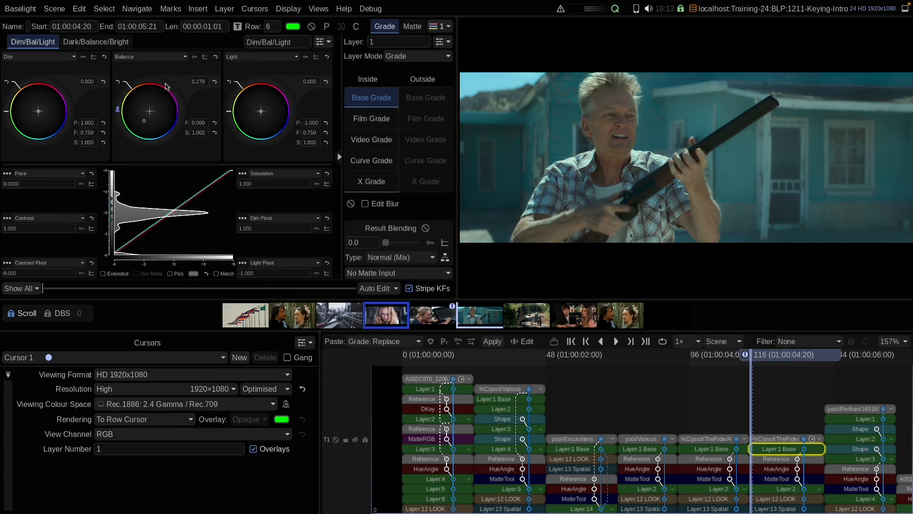
{"action": "left_click_drag", "start_coordinate": [174, 75], "coordinate": [224, 36]}
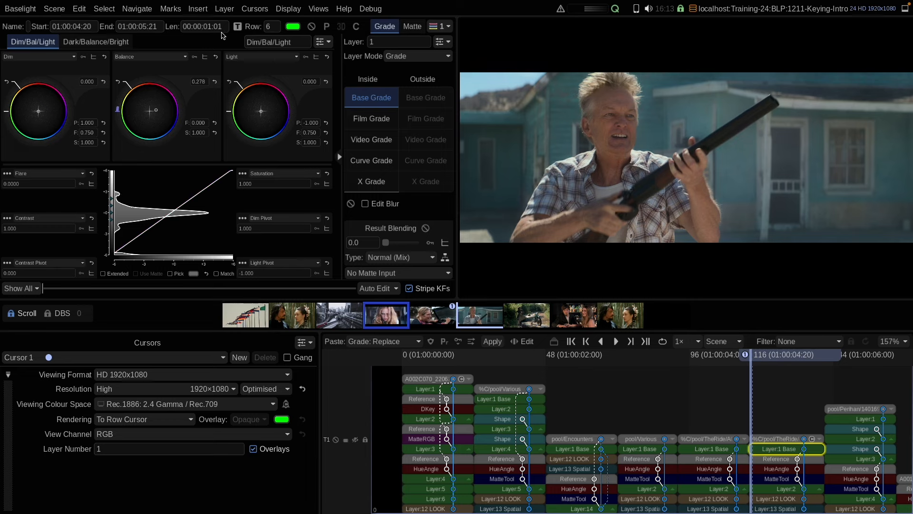
{"action": "left_click_drag", "start_coordinate": [216, 79], "coordinate": [212, 48]}
Compare the shotgun shot with Layer 2 disabled and enabled, and review its Reference strip's source options.
{"action": "key", "text": "Page_Down"}
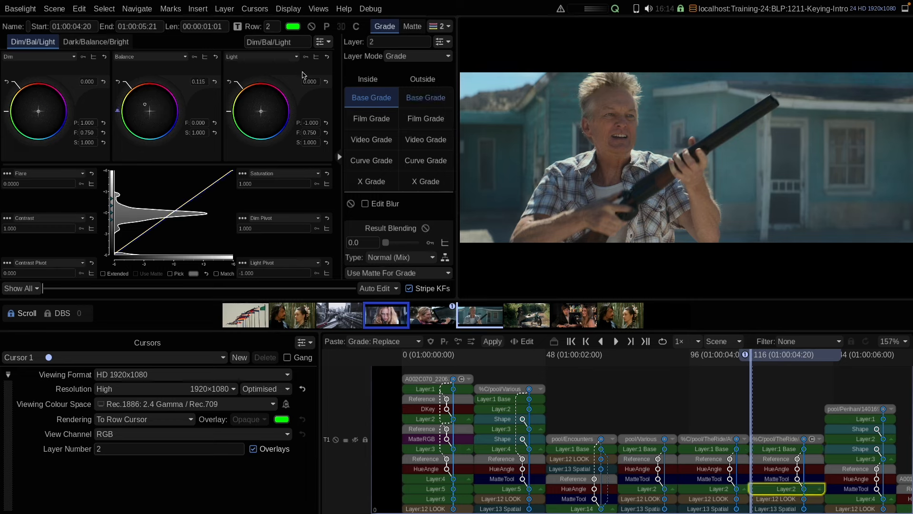
{"action": "key", "text": "d"}
{"action": "key", "text": "d"}
{"action": "left_click", "coordinate": [783, 461]}
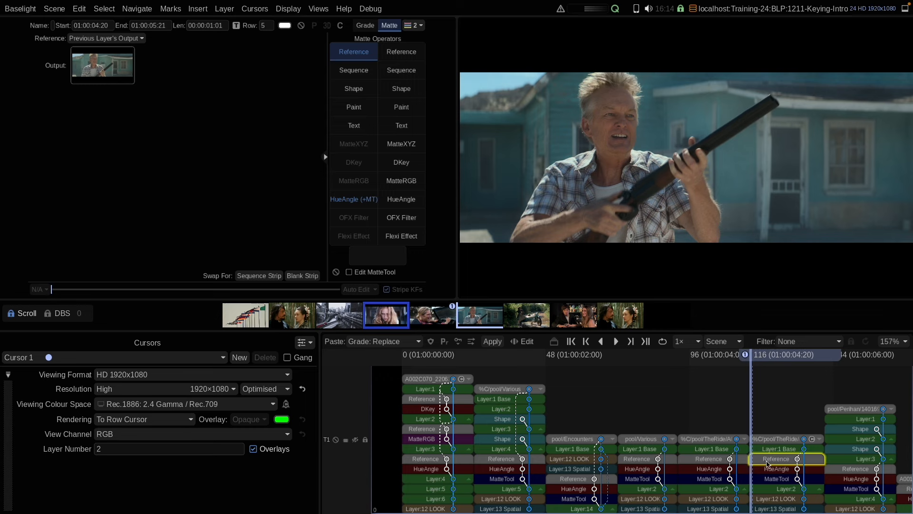
{"action": "left_click", "coordinate": [113, 39]}
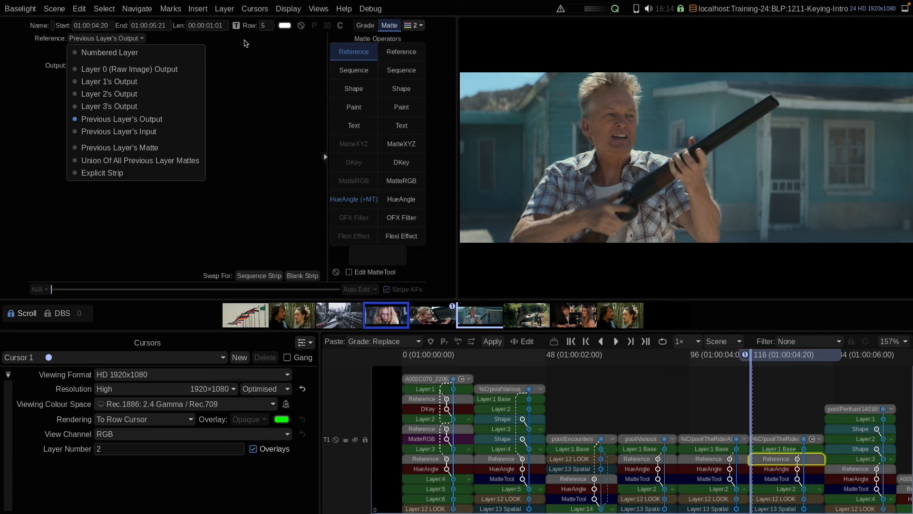
{"action": "left_click", "coordinate": [241, 51]}
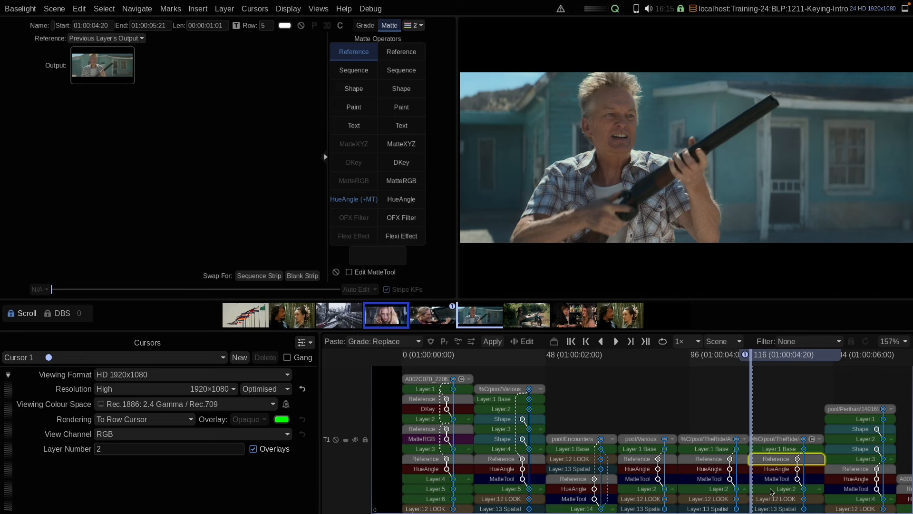
Examine Layer 4's grade and its Reference strip on the motorcycle and sidecar shot.
{"action": "left_click", "coordinate": [771, 490]}
{"action": "key", "text": "Down"}
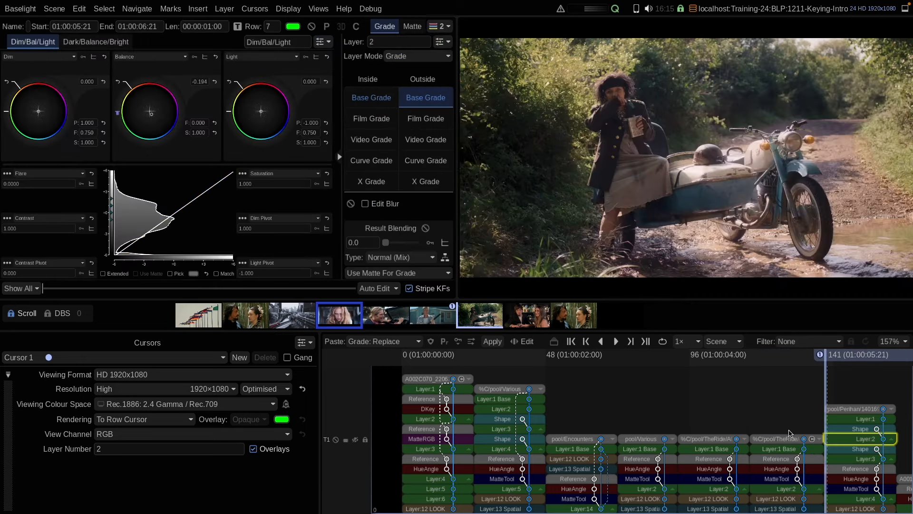
{"action": "left_click", "coordinate": [846, 501]}
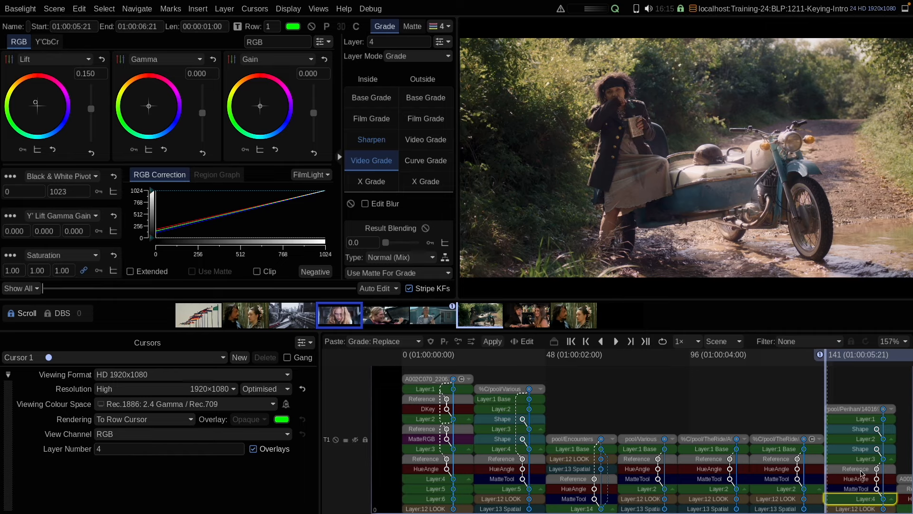
{"action": "left_click", "coordinate": [875, 470]}
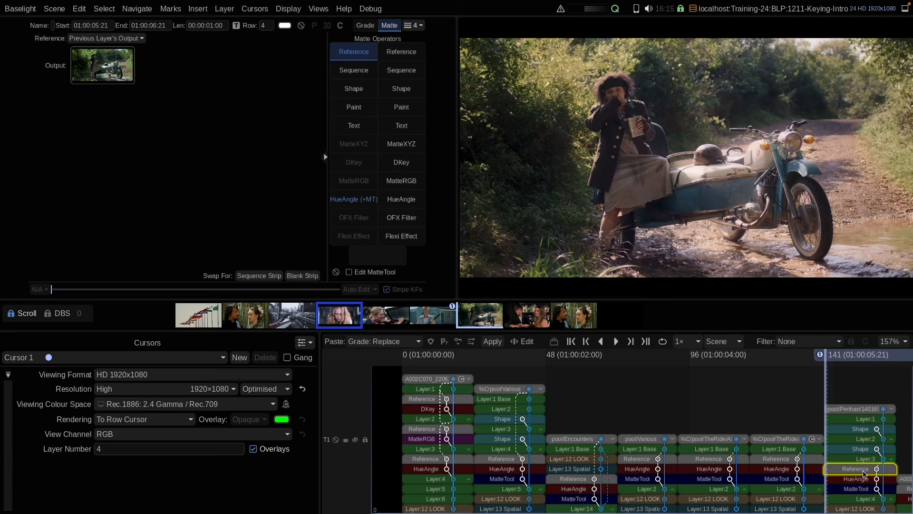
{"action": "left_click", "coordinate": [856, 500]}
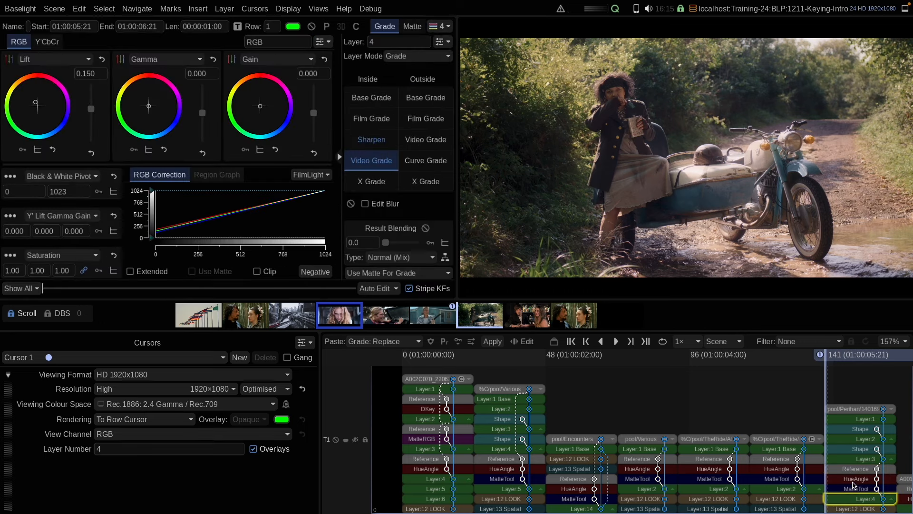
Apply the Highs preset to Layer 4's HueAngle key, widen its exposure rolloff into darker tones, and set Rolloff Shape to Low.
{"action": "left_click", "coordinate": [856, 479]}
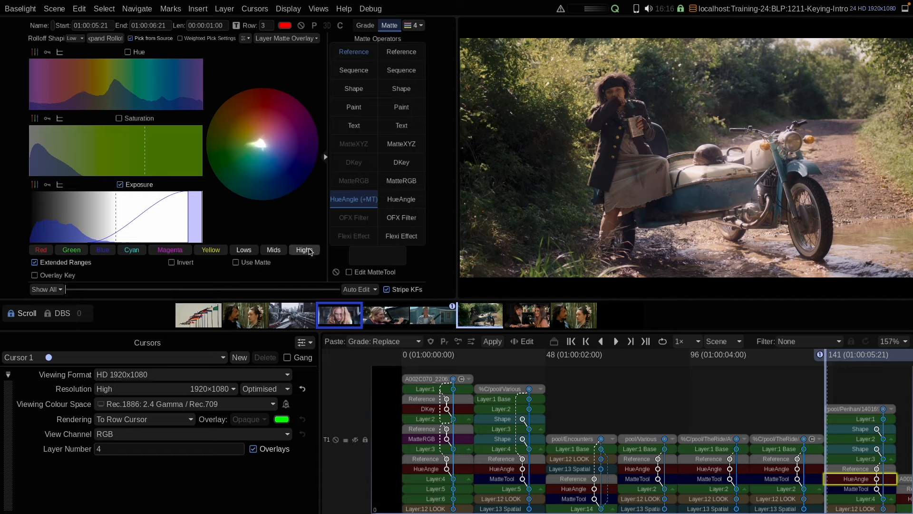
{"action": "left_click", "coordinate": [309, 251]}
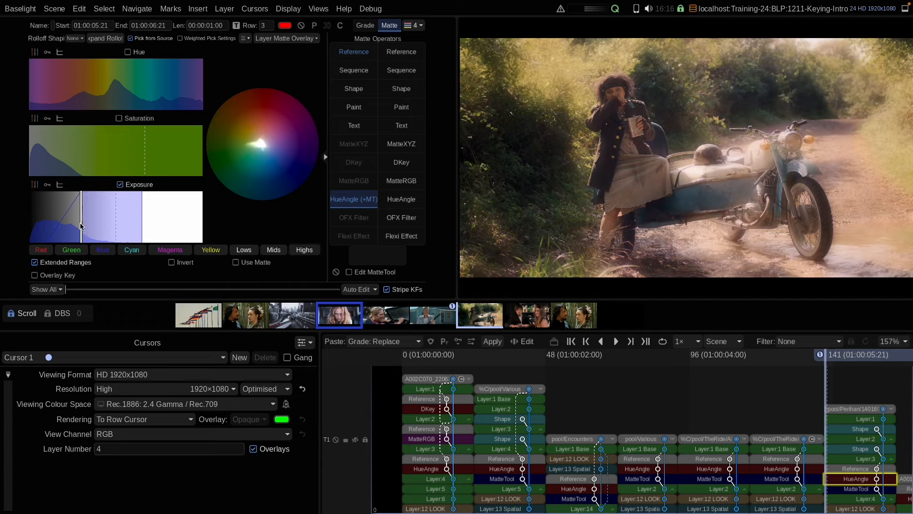
{"action": "left_click_drag", "start_coordinate": [168, 215], "coordinate": [75, 226]}
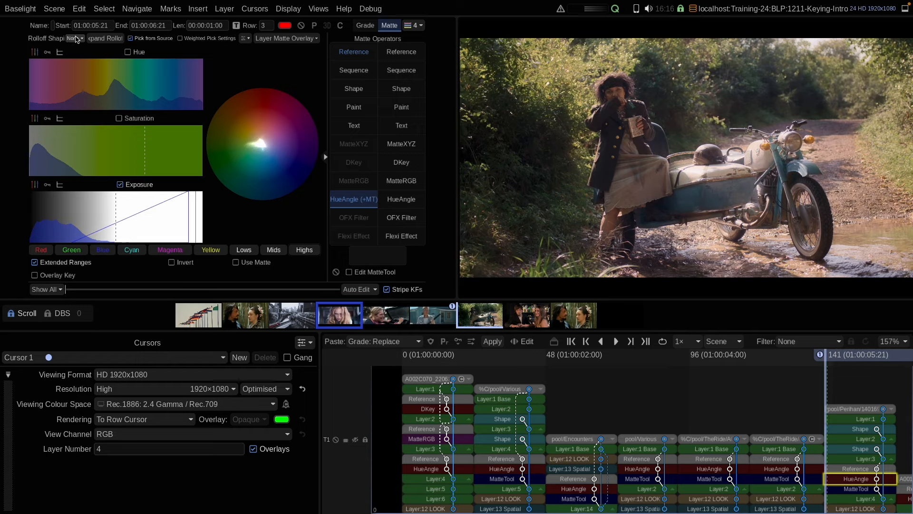
{"action": "left_click", "coordinate": [75, 38]}
{"action": "left_click", "coordinate": [83, 65]}
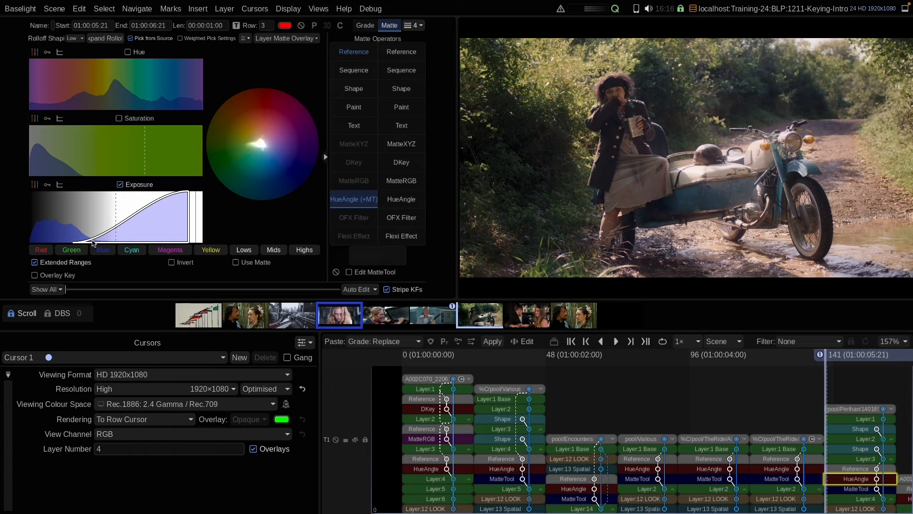
Inspect the MatteTool blur and matte overlay, and compare the motorcycle shot with Layer 4 bypassed and enabled.
{"action": "left_click", "coordinate": [852, 489]}
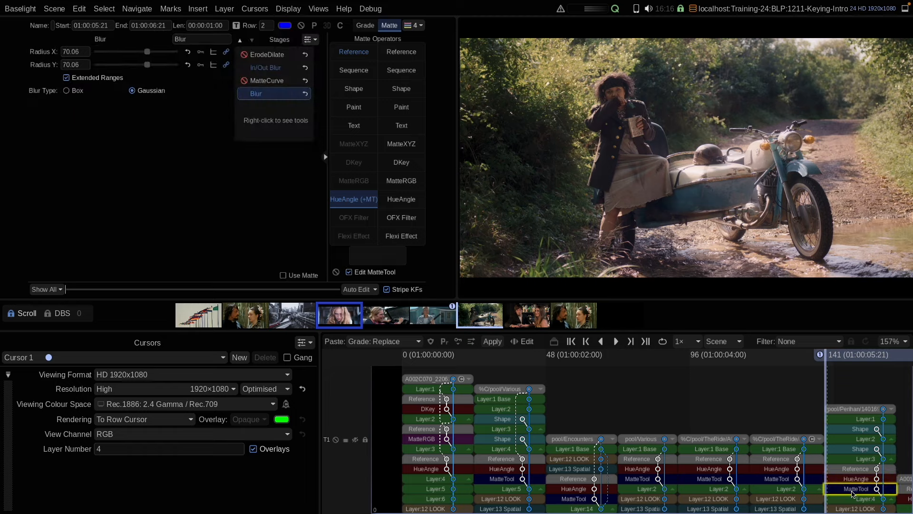
{"action": "key", "text": "shift+m"}
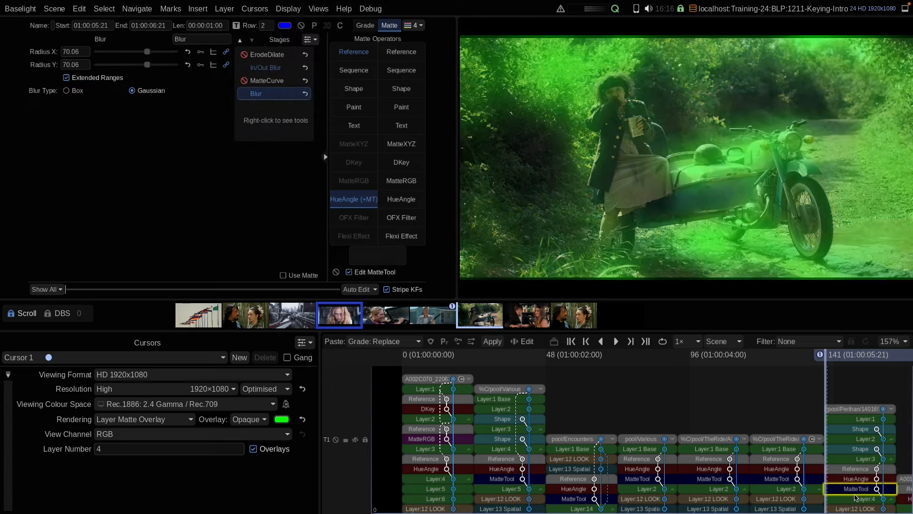
{"action": "left_click", "coordinate": [855, 498]}
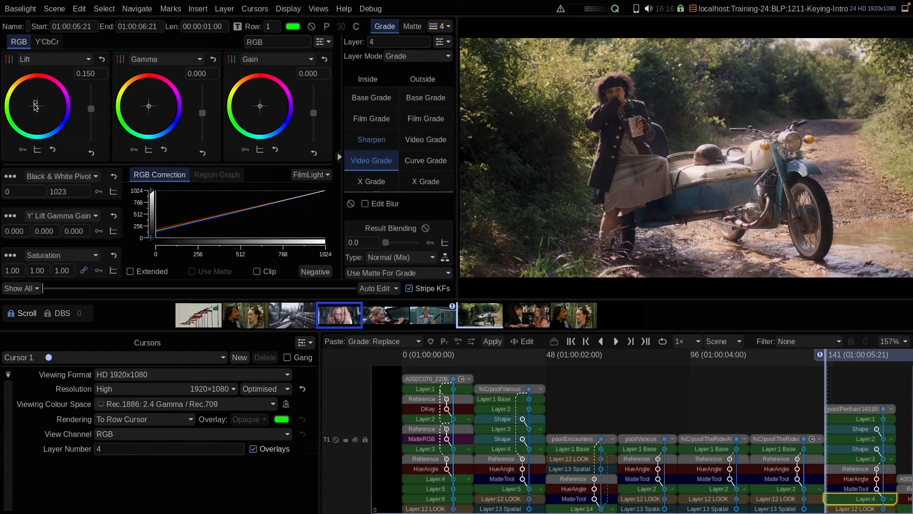
{"action": "left_click", "coordinate": [312, 27]}
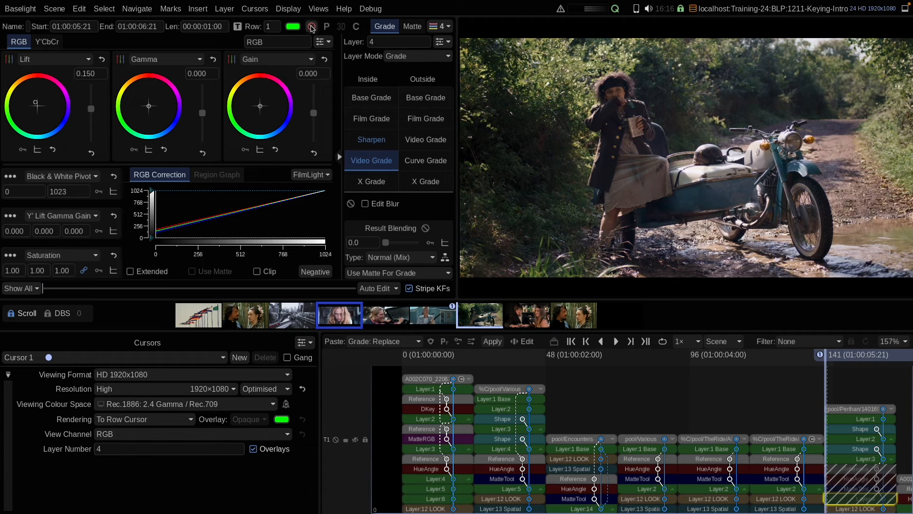
{"action": "left_click", "coordinate": [311, 27]}
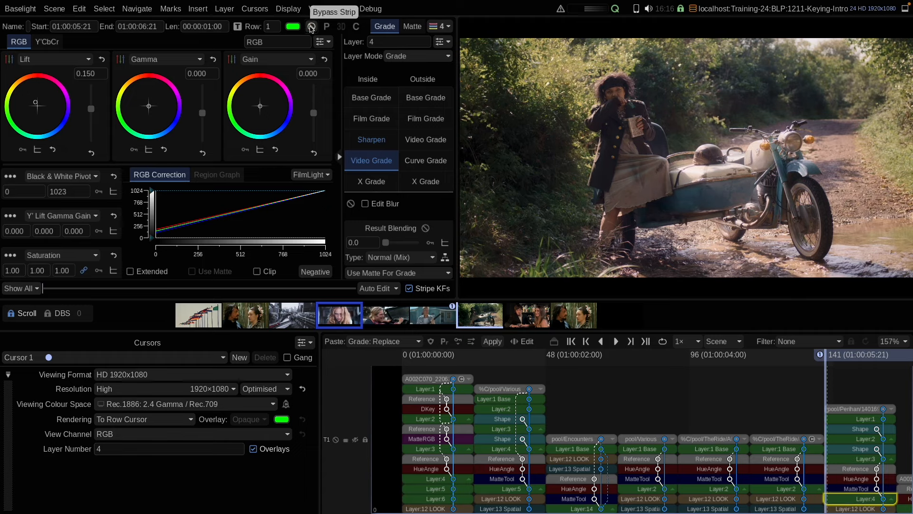
{"action": "left_click", "coordinate": [311, 27]}
{"action": "left_click", "coordinate": [312, 27]}
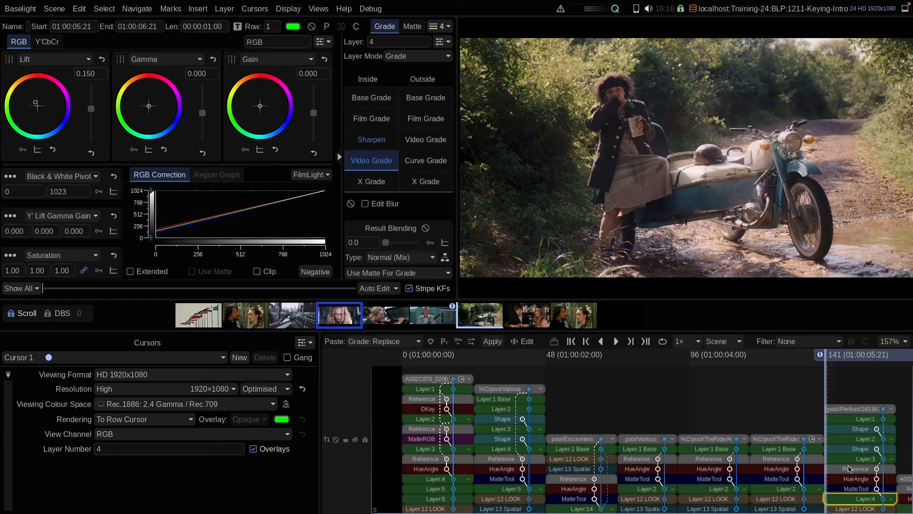
Lower Layer 1's Exposure to -10.23 and compare the darkened shot with Layer 4 bypassed and enabled.
{"action": "left_click", "coordinate": [855, 423]}
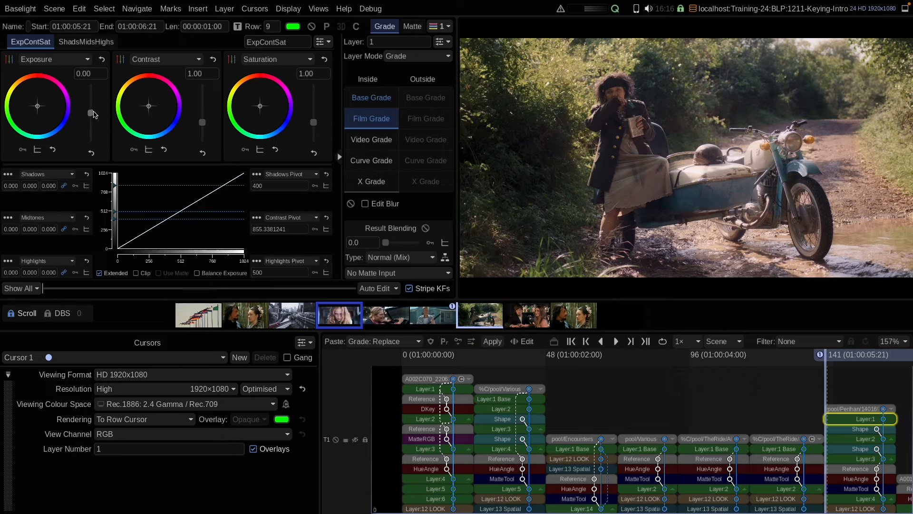
{"action": "left_click_drag", "start_coordinate": [93, 115], "coordinate": [94, 121]}
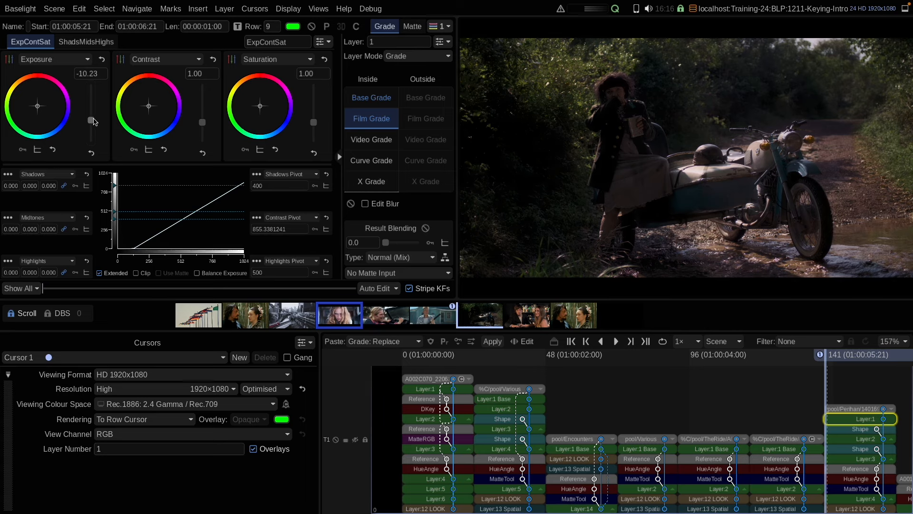
{"action": "left_click", "coordinate": [847, 500]}
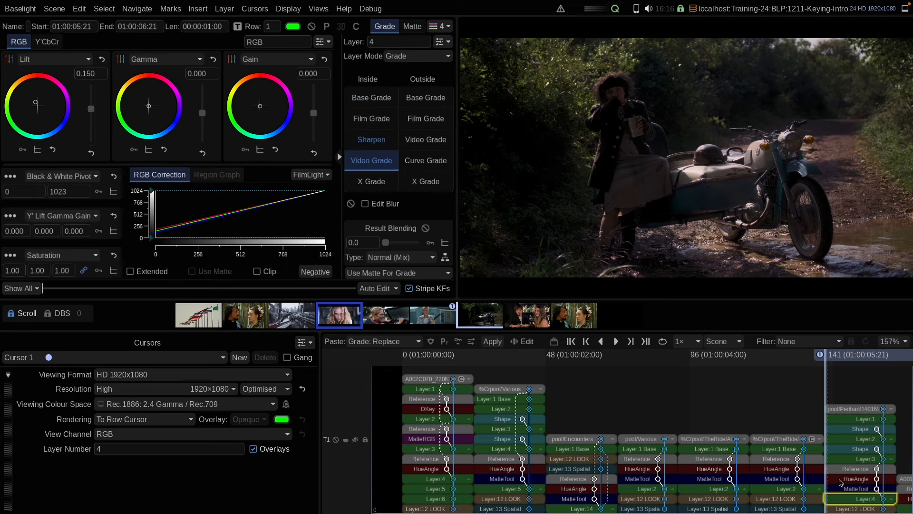
{"action": "left_click", "coordinate": [311, 26]}
{"action": "left_click", "coordinate": [311, 26]}
{"action": "left_click", "coordinate": [312, 26]}
{"action": "left_click", "coordinate": [312, 26]}
Test Layer 4's highlight key against Layer 1's Exposure raised to 26.60, and return the Exposure to 0.00.
{"action": "left_click", "coordinate": [849, 420]}
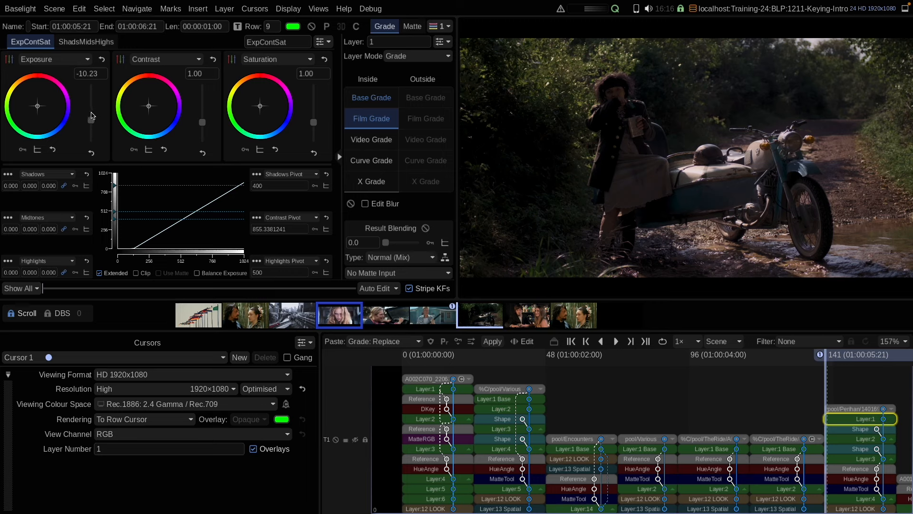
{"action": "left_click_drag", "start_coordinate": [93, 116], "coordinate": [94, 97]}
{"action": "left_click", "coordinate": [859, 498]}
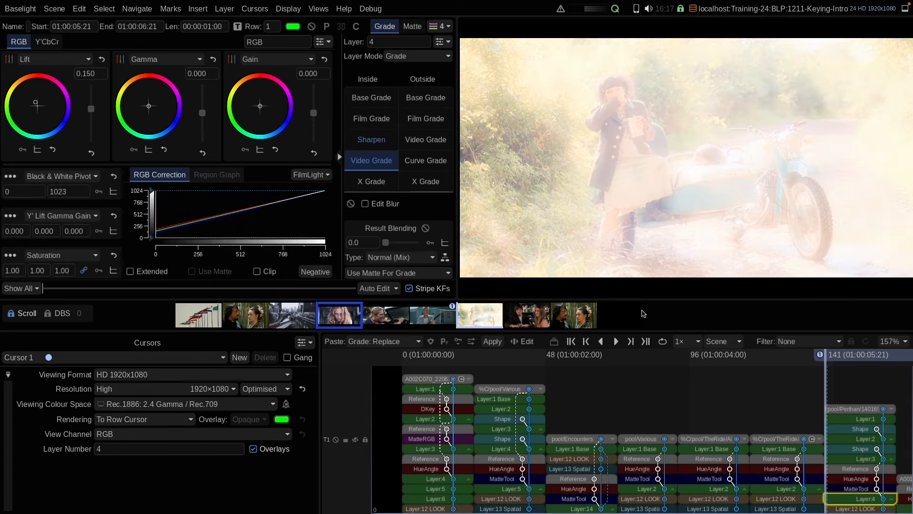
{"action": "key", "text": "ctrl+d"}
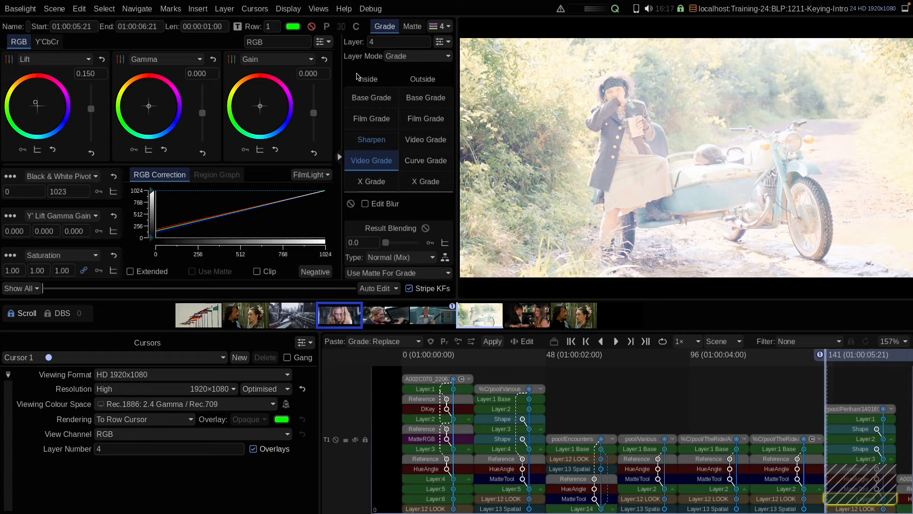
{"action": "key", "text": "ctrl+d"}
{"action": "key", "text": "ctrl+d"}
{"action": "left_click", "coordinate": [861, 419]}
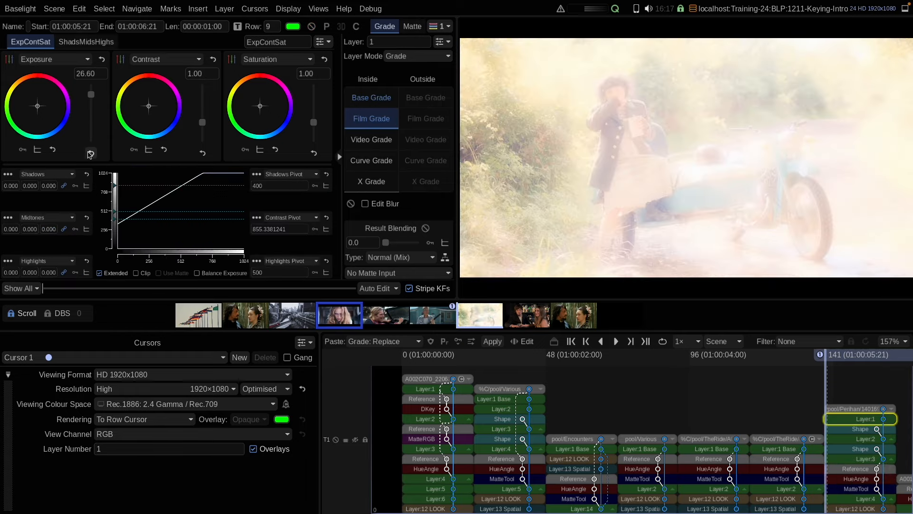
{"action": "key", "text": "ctrl+z"}
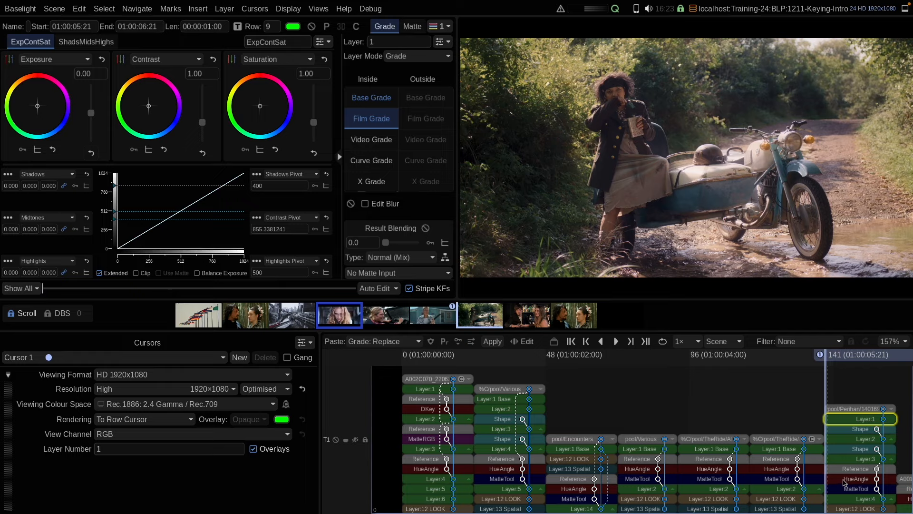
Show Layer 4's matte overlay and set the MatteTool's Gaussian blur radius to 30.02 on both axes.
{"action": "left_click", "coordinate": [844, 481]}
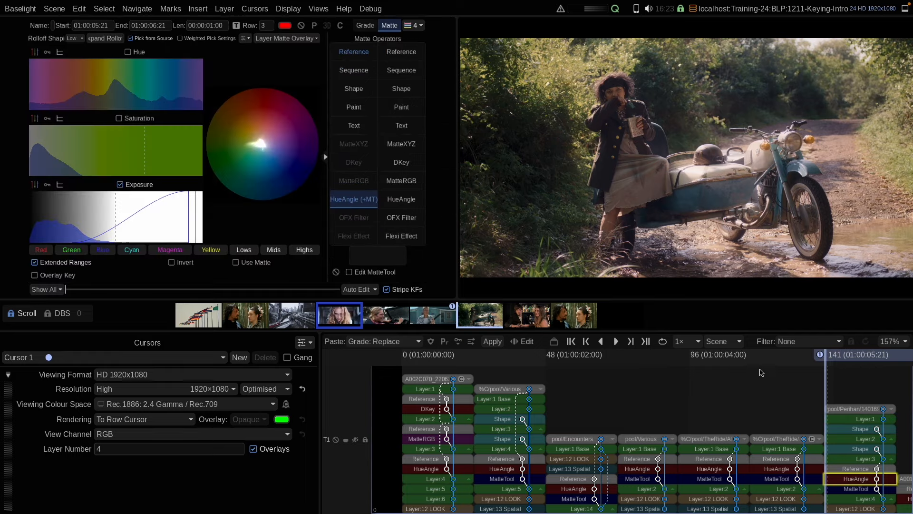
{"action": "key", "text": "m"}
{"action": "mouse_move", "coordinate": [130, 220]}
{"action": "left_mouse_down"}
{"action": "mouse_move", "coordinate": [157, 224]}
{"action": "mouse_move", "coordinate": [127, 229]}
{"action": "left_mouse_up"}
{"action": "left_click_drag", "start_coordinate": [185, 211], "coordinate": [283, 210]}
{"action": "left_click", "coordinate": [349, 271]}
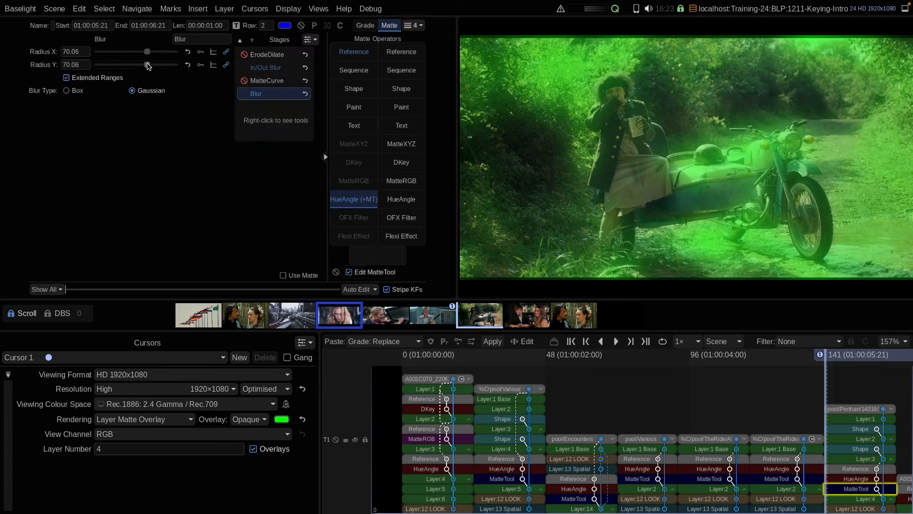
{"action": "left_click_drag", "start_coordinate": [147, 65], "coordinate": [137, 71]}
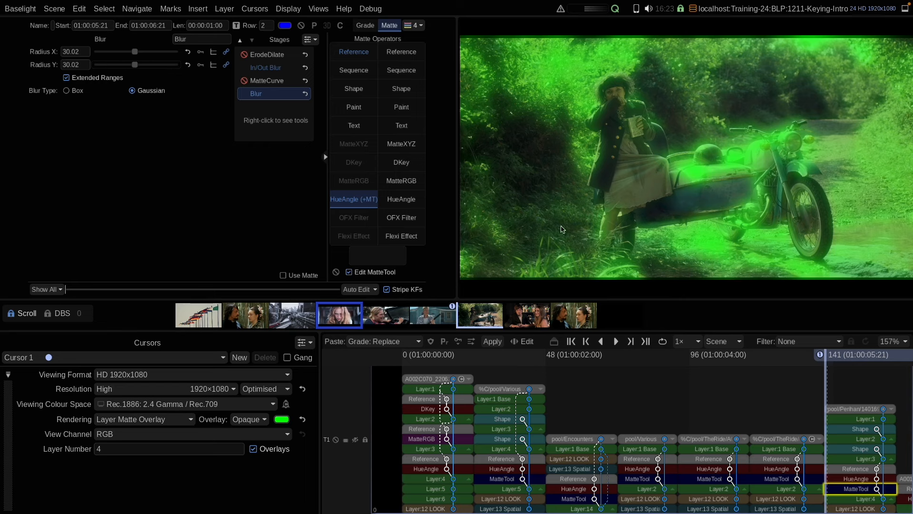
{"action": "left_click", "coordinate": [842, 479]}
{"action": "mouse_move", "coordinate": [135, 209]}
{"action": "left_mouse_down"}
{"action": "mouse_move", "coordinate": [150, 217]}
{"action": "mouse_move", "coordinate": [137, 219]}
{"action": "left_mouse_up"}
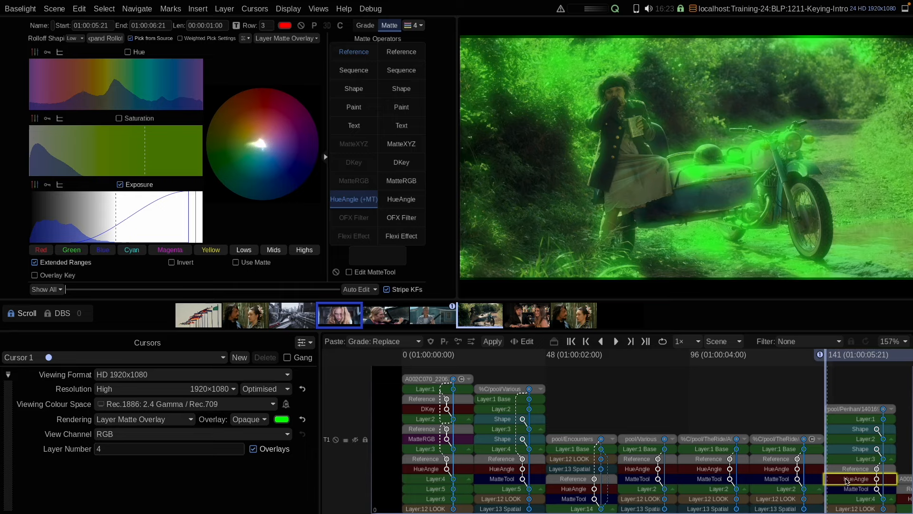
Remove the MatteTool from Layer 4 to inspect the unblurred highlight key, and undo the removal.
{"action": "left_click", "coordinate": [845, 501]}
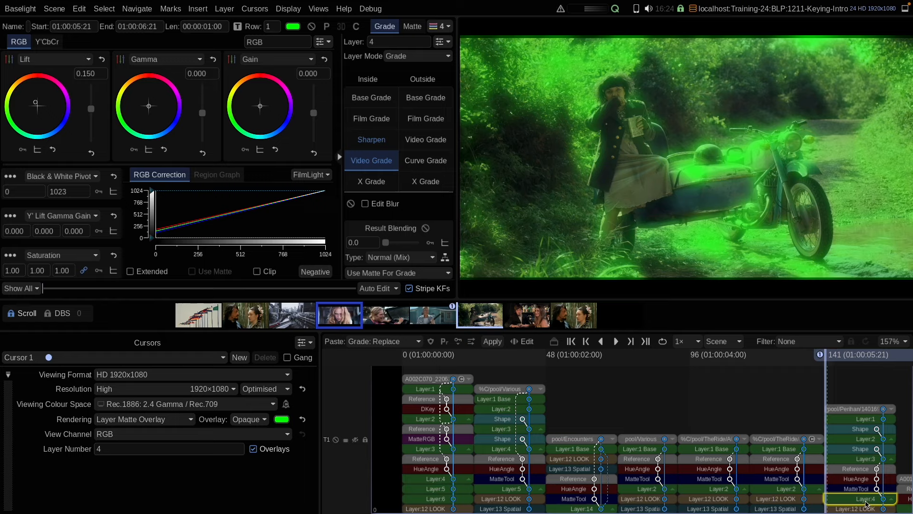
{"action": "left_click", "coordinate": [852, 490]}
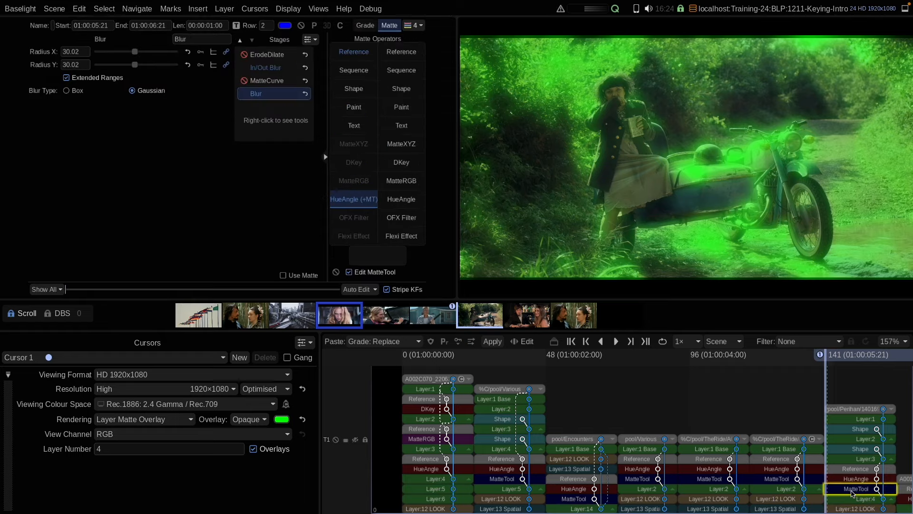
{"action": "left_click", "coordinate": [856, 498]}
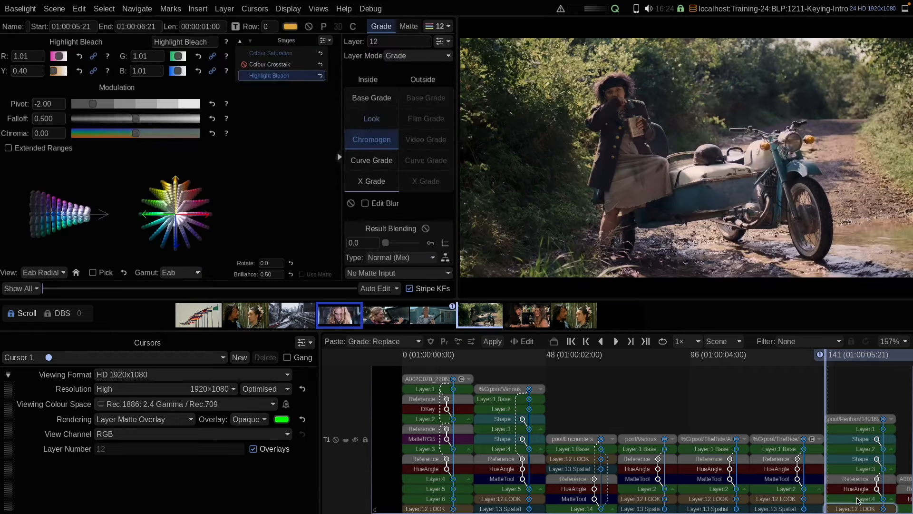
{"action": "left_click", "coordinate": [858, 500]}
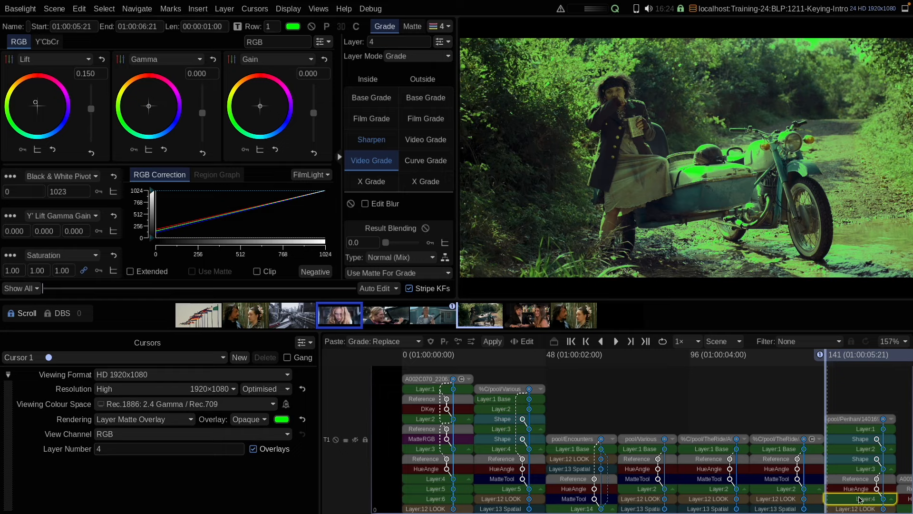
{"action": "key", "text": "ctrl+z"}
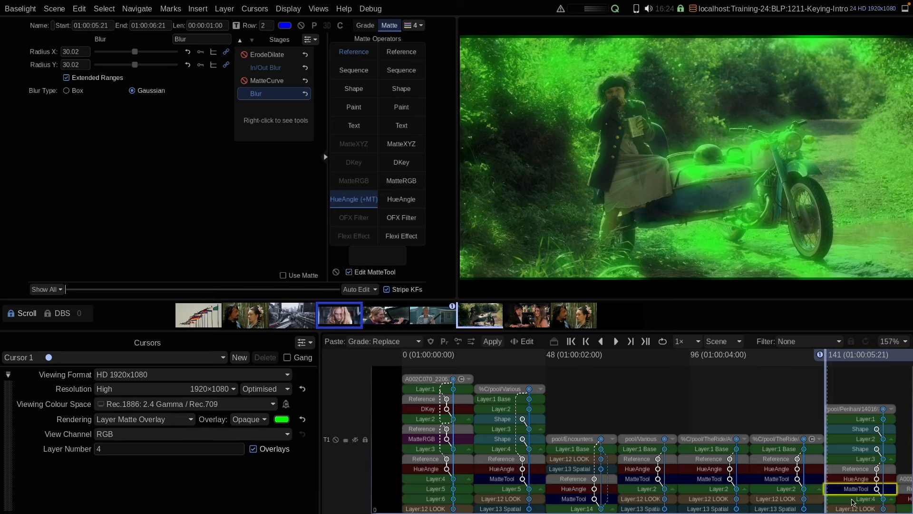
Go to the bar shot with the couple and compare it with Layer 2's matte overlay on and off.
{"action": "key", "text": "Down"}
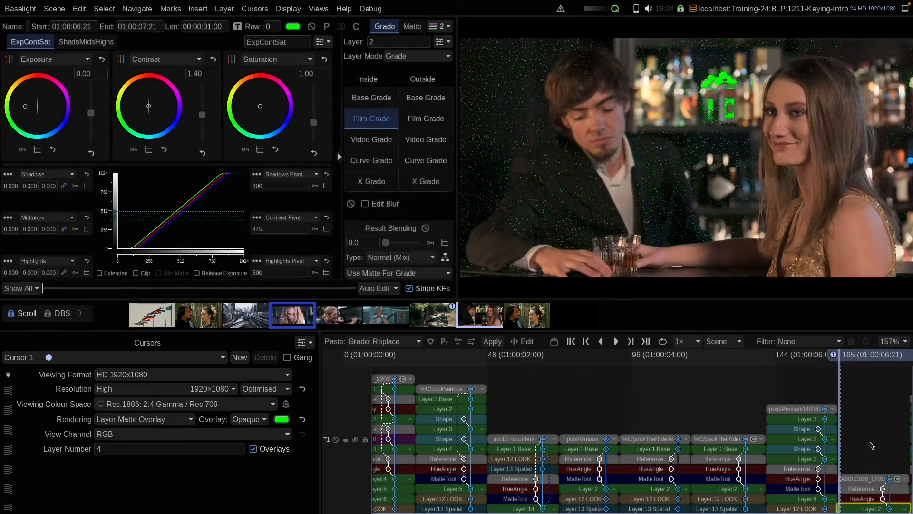
{"action": "left_click_drag", "start_coordinate": [870, 443], "coordinate": [735, 423]}
{"action": "key", "text": "m"}
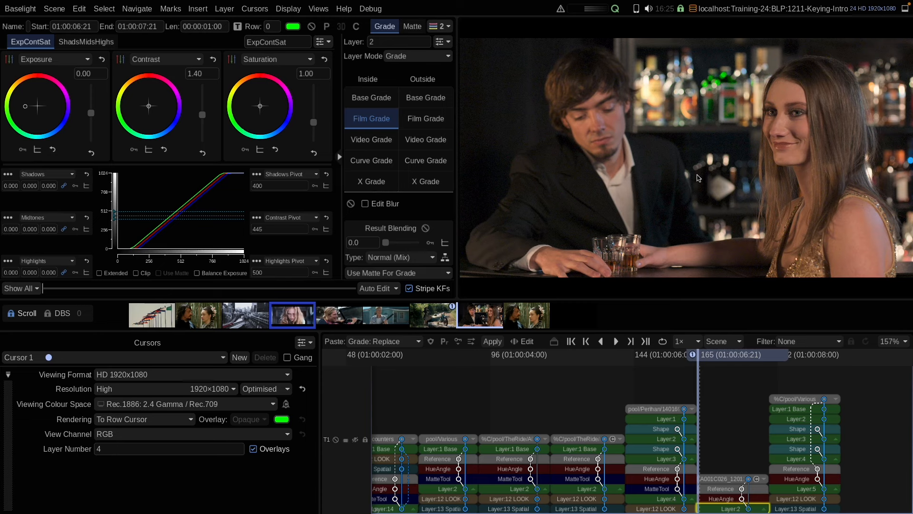
{"action": "key", "text": "m"}
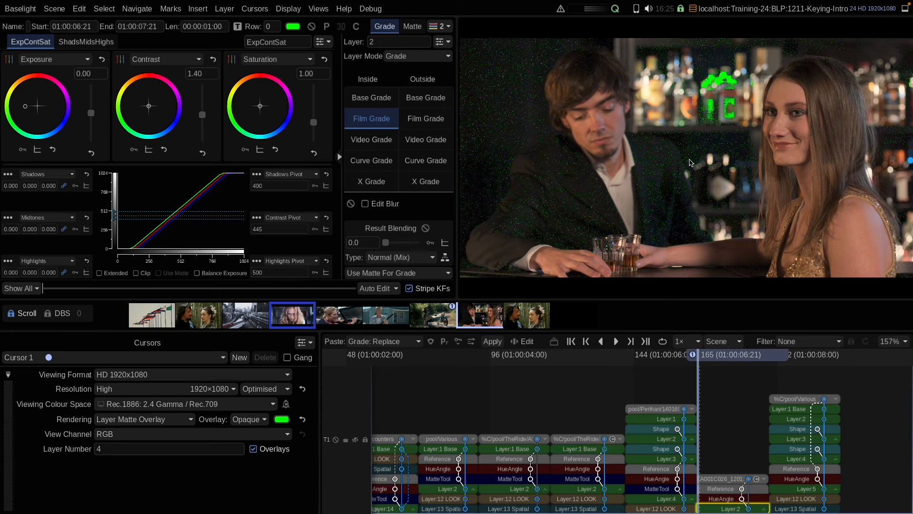
{"action": "key", "text": "m"}
Examine the noise in the dark background beside the man's shoulder across several frames of the bar shot.
{"action": "scroll", "coordinate": [694, 159], "scroll_direction": "up", "scroll_amount": 5}
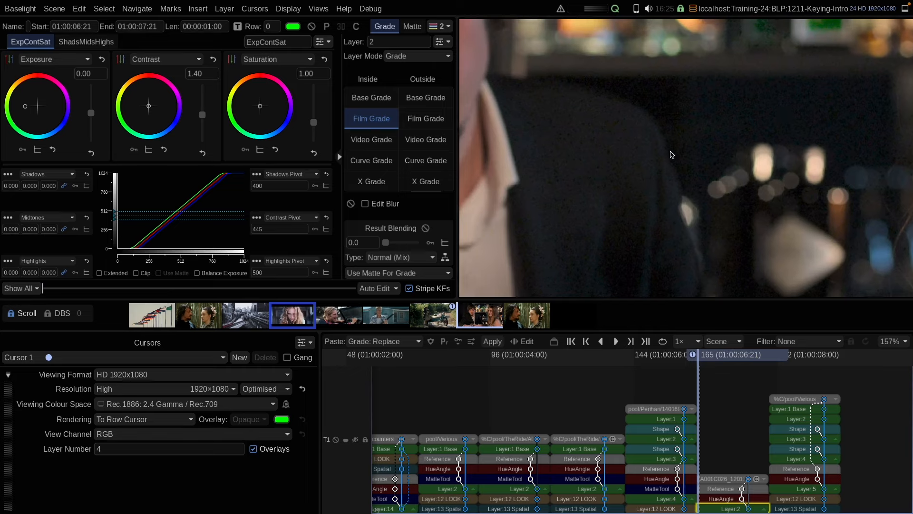
{"action": "scroll", "coordinate": [671, 155], "scroll_direction": "up", "scroll_amount": 5}
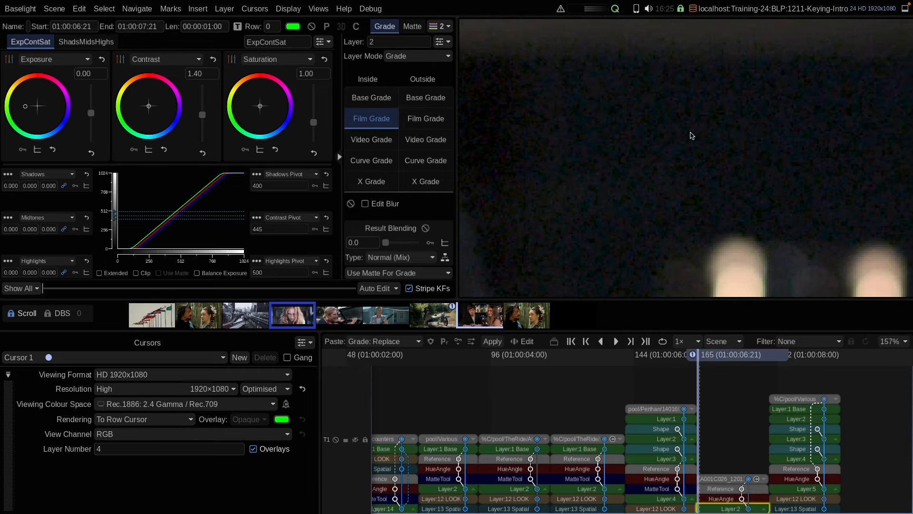
{"action": "left_click_drag", "start_coordinate": [690, 132], "coordinate": [658, 153]}
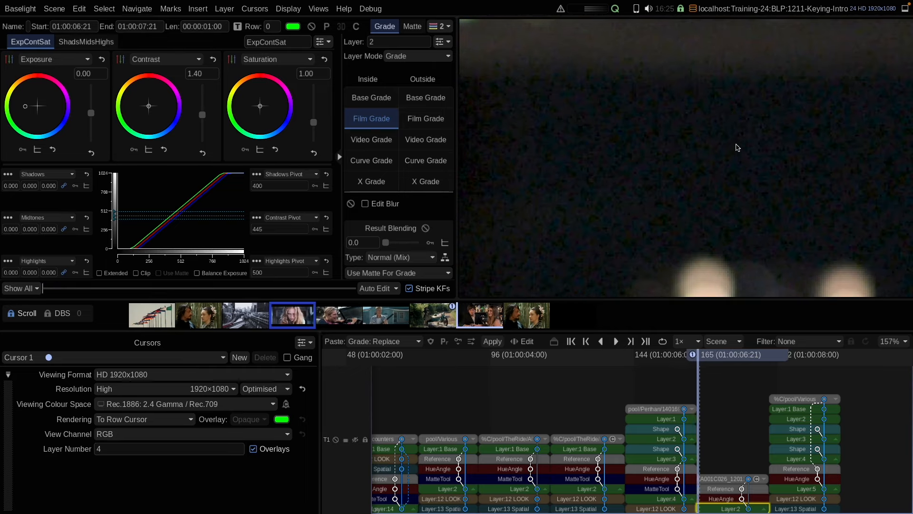
{"action": "key", "text": "Right"}
{"action": "key", "text": "Right"}
{"action": "key", "text": "Right"}
{"action": "key", "text": "Right"}
{"action": "key", "text": "Right"}
{"action": "key", "text": "Right"}
{"action": "key", "text": "Left"}
{"action": "key", "text": "Left"}
{"action": "key", "text": "Left"}
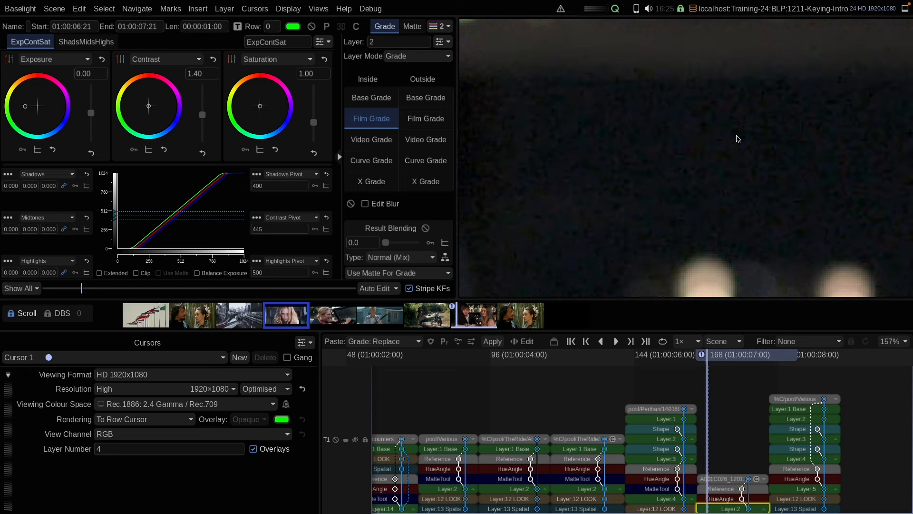
{"action": "key", "text": "Left"}
{"action": "key", "text": "Left"}
{"action": "key", "text": "Right"}
{"action": "key", "text": "Left"}
{"action": "key", "text": "Left"}
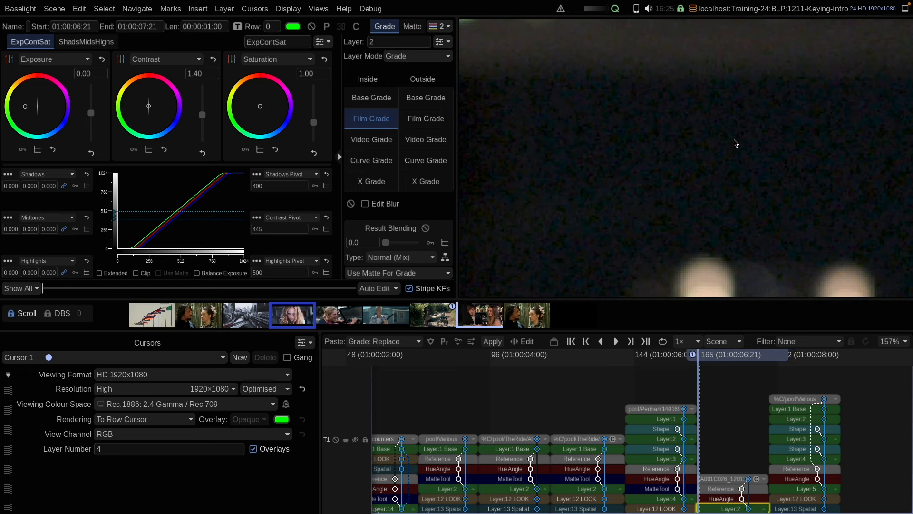
With Layer 2's matte overlay shown on the bar shot, insert a Base Grade between its Reference and HueAngle and set Flare to 0.0500.
{"action": "key", "text": "m"}
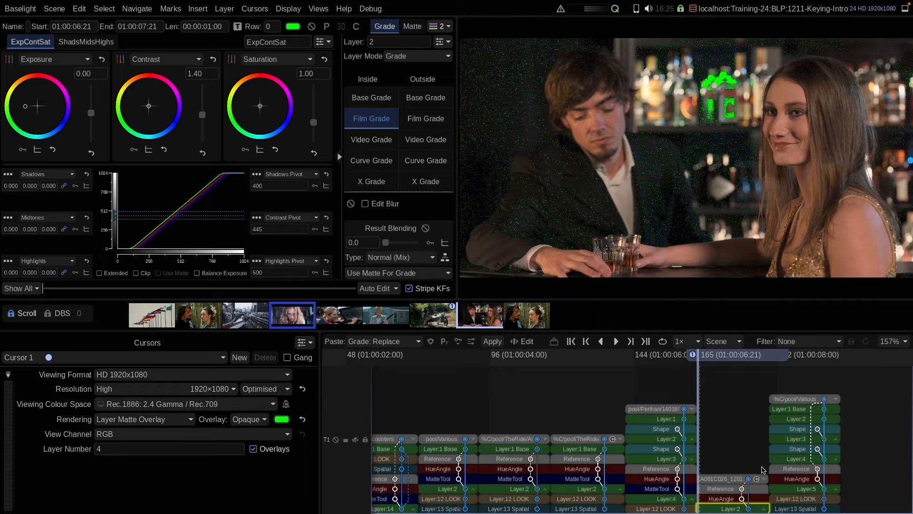
{"action": "left_click", "coordinate": [730, 499]}
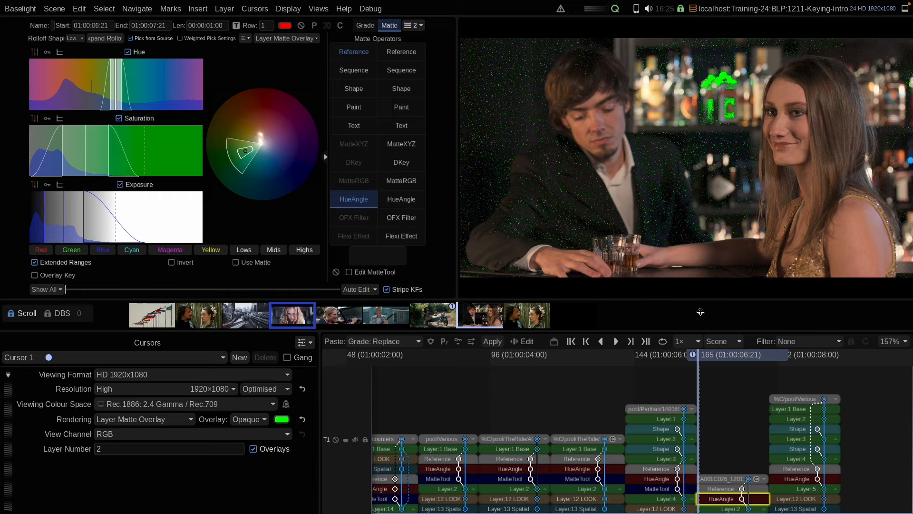
{"action": "left_click", "coordinate": [718, 490]}
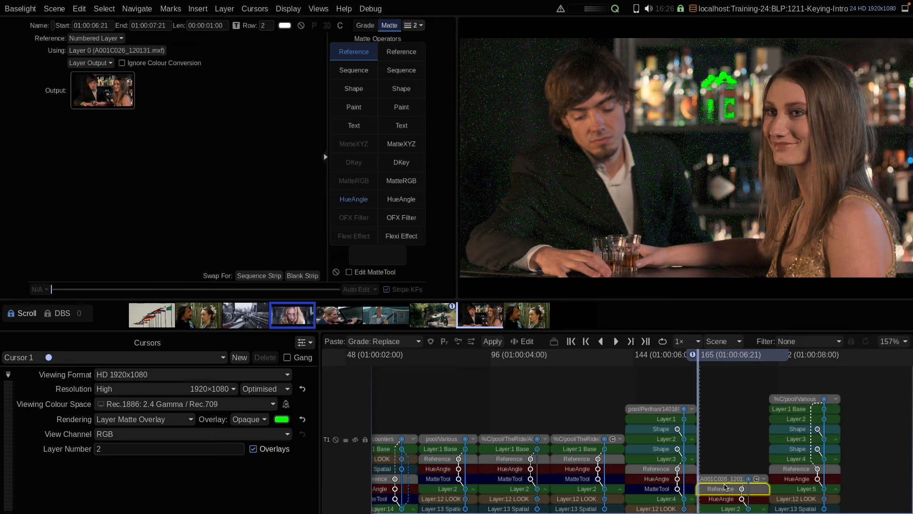
{"action": "left_click", "coordinate": [197, 8]}
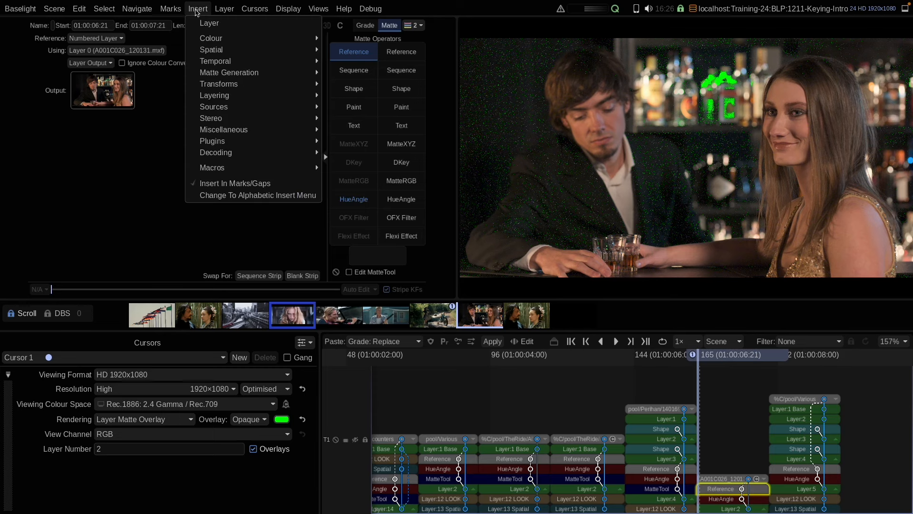
{"action": "mouse_move", "coordinate": [257, 38]}
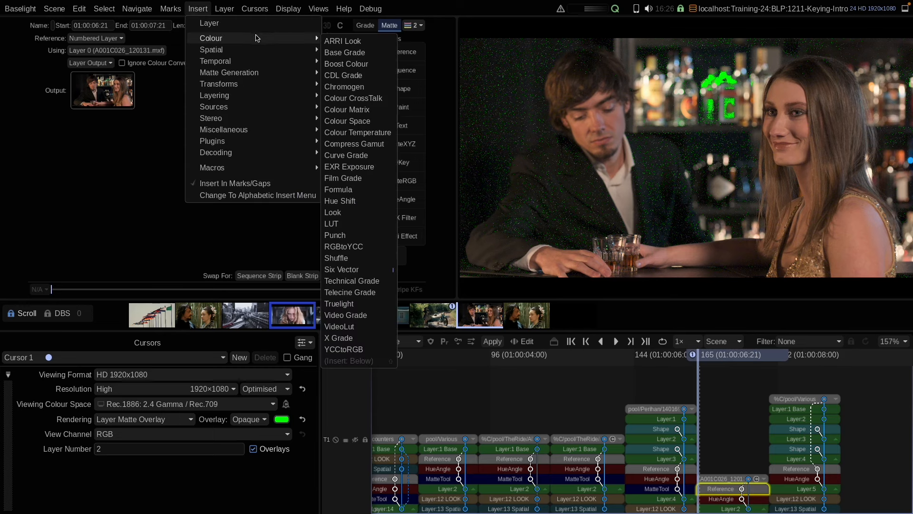
{"action": "left_click", "coordinate": [349, 52]}
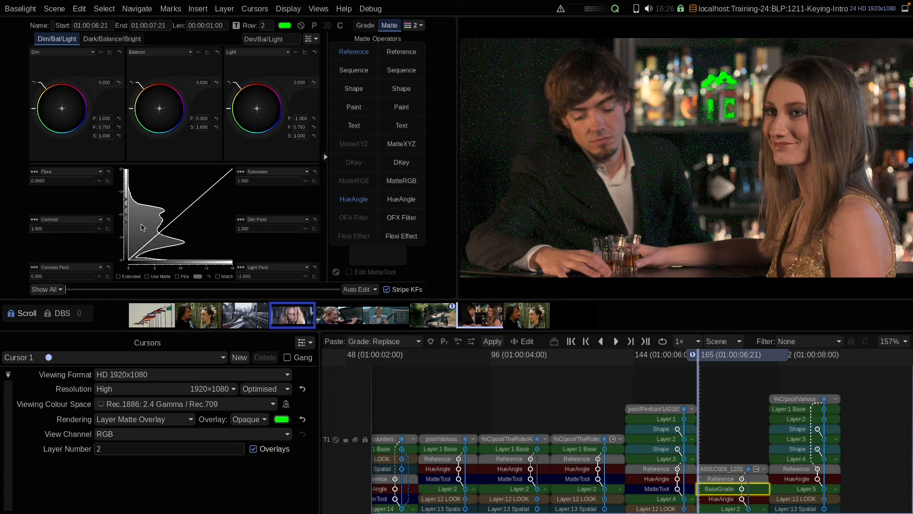
{"action": "left_click", "coordinate": [36, 181]}
{"action": "left_click_drag", "start_coordinate": [38, 185], "coordinate": [40, 229]}
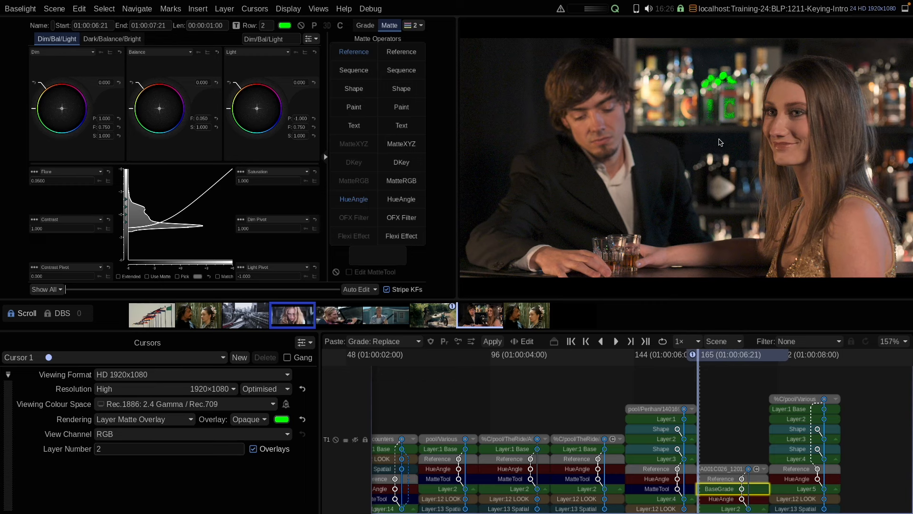
Compare the outputs of Layer 2's Reference, Base Grade and HueAngle, and view the bar shot with the matte overlay off.
{"action": "left_click", "coordinate": [725, 489]}
{"action": "left_click", "coordinate": [718, 480]}
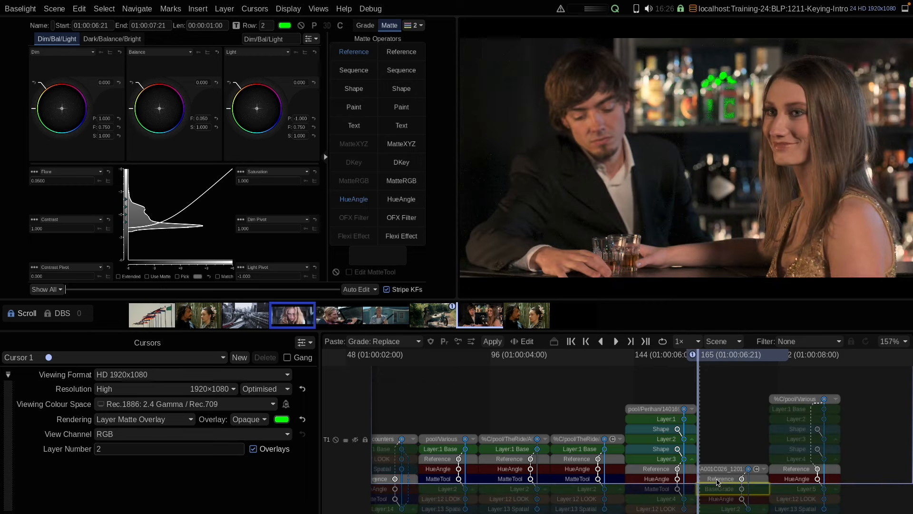
{"action": "left_click", "coordinate": [718, 481]}
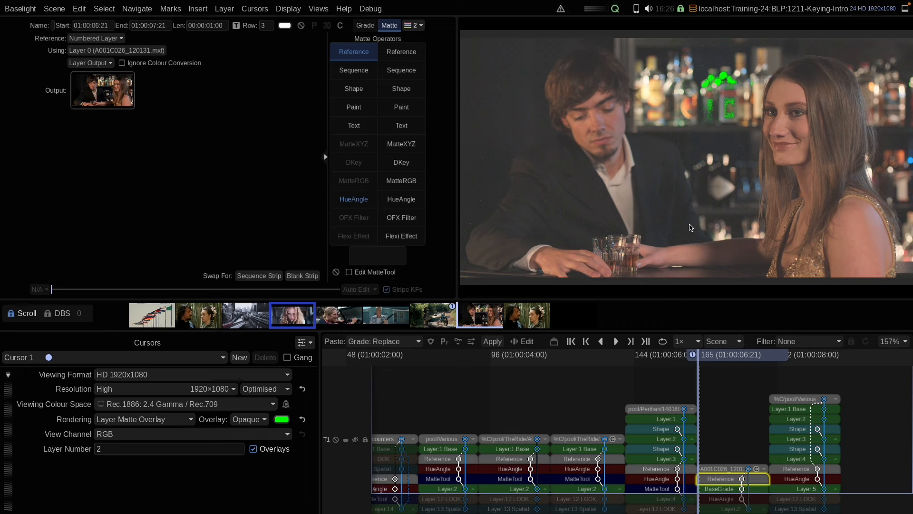
{"action": "left_click", "coordinate": [724, 498]}
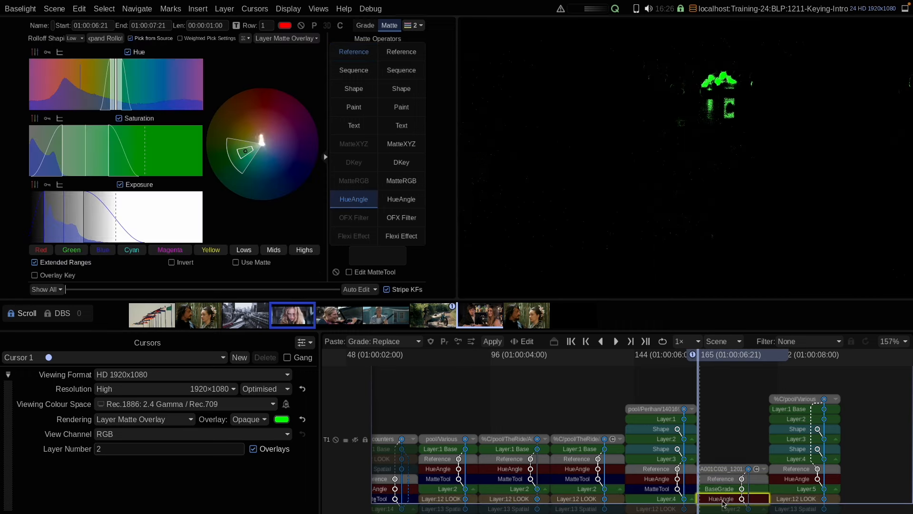
{"action": "key", "text": "m"}
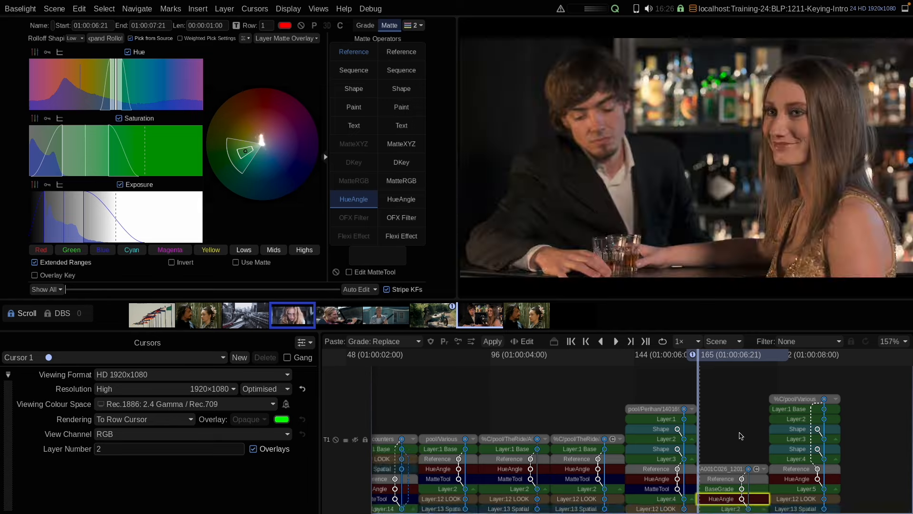
Bypass Layer 2's Base Grade and try a Temporal Degrain after the Reference with its Spatial Threshold at 0.435.
{"action": "left_click", "coordinate": [724, 490]}
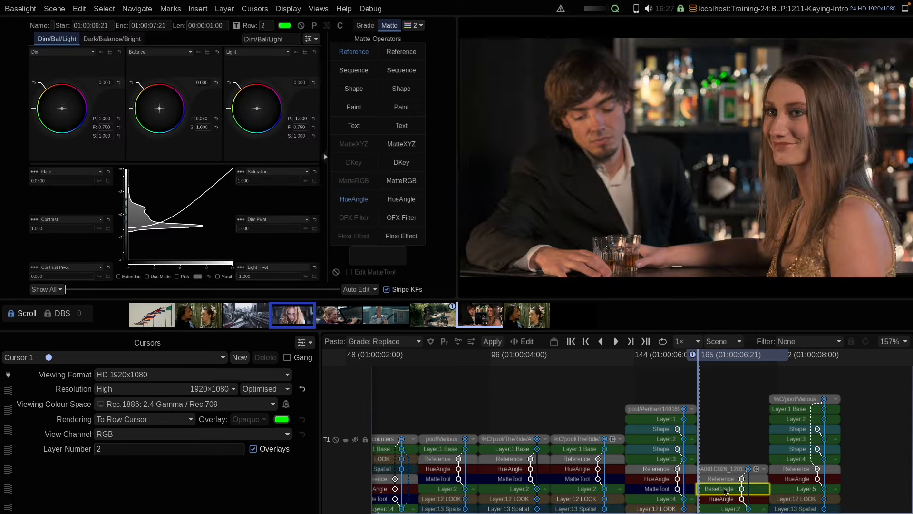
{"action": "left_click", "coordinate": [301, 25]}
{"action": "scroll", "coordinate": [703, 185], "scroll_direction": "up", "scroll_amount": 3}
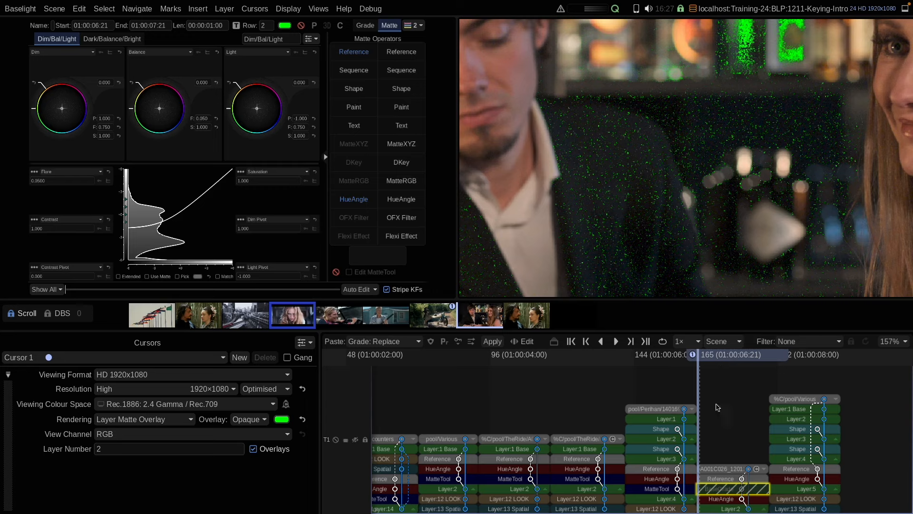
{"action": "left_click", "coordinate": [726, 475]}
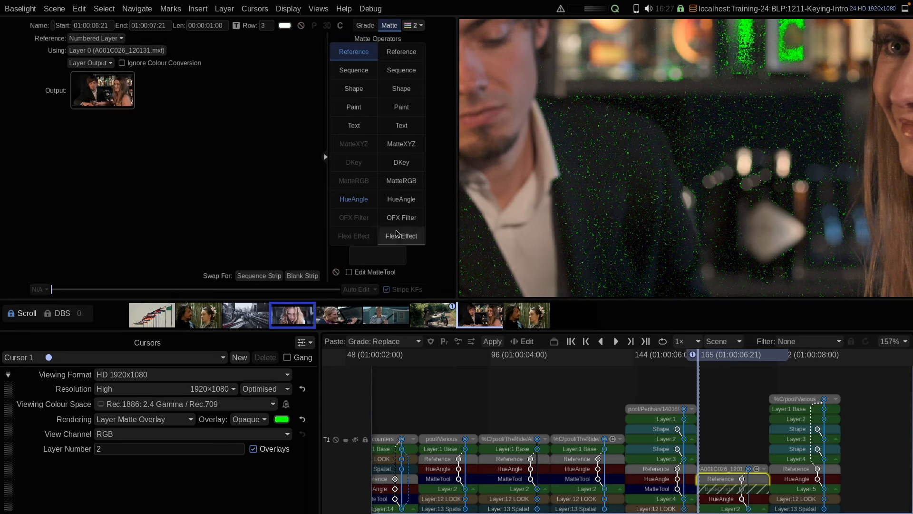
{"action": "left_click", "coordinate": [198, 9]}
{"action": "mouse_move", "coordinate": [288, 65]}
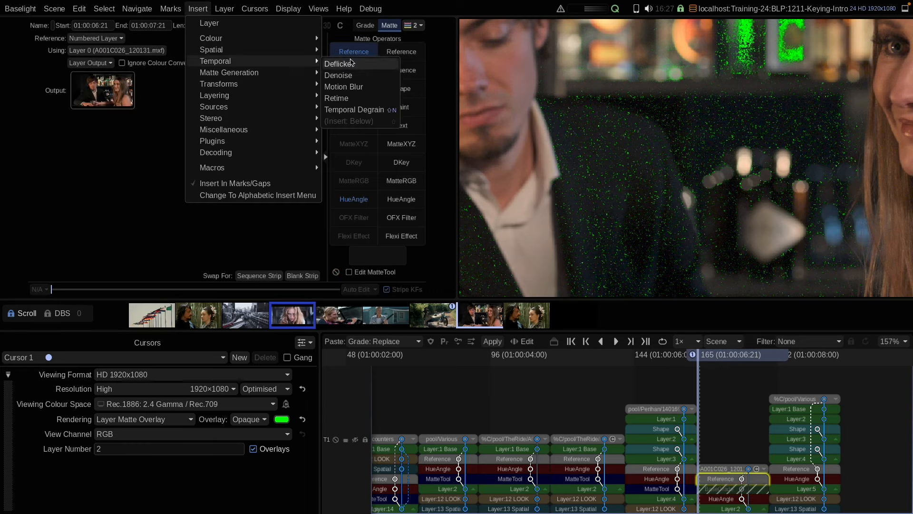
{"action": "left_click", "coordinate": [358, 111]}
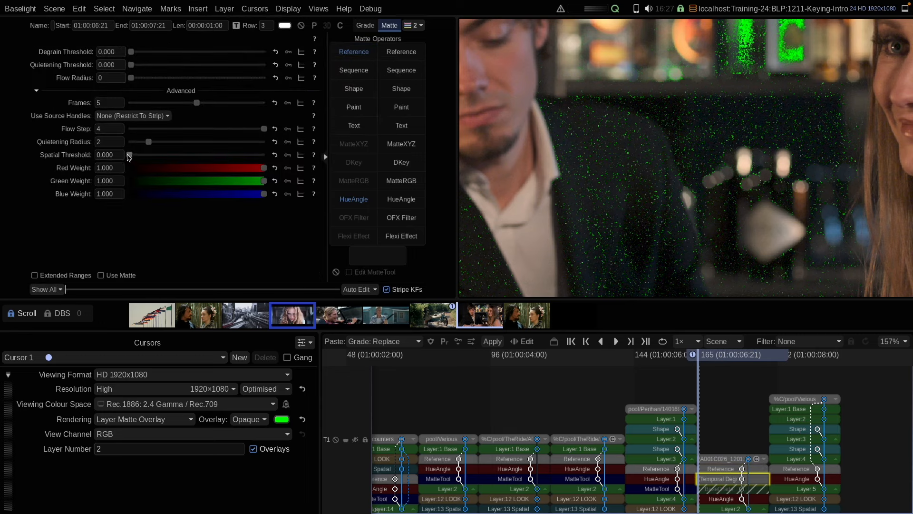
{"action": "left_click_drag", "start_coordinate": [130, 157], "coordinate": [247, 158]}
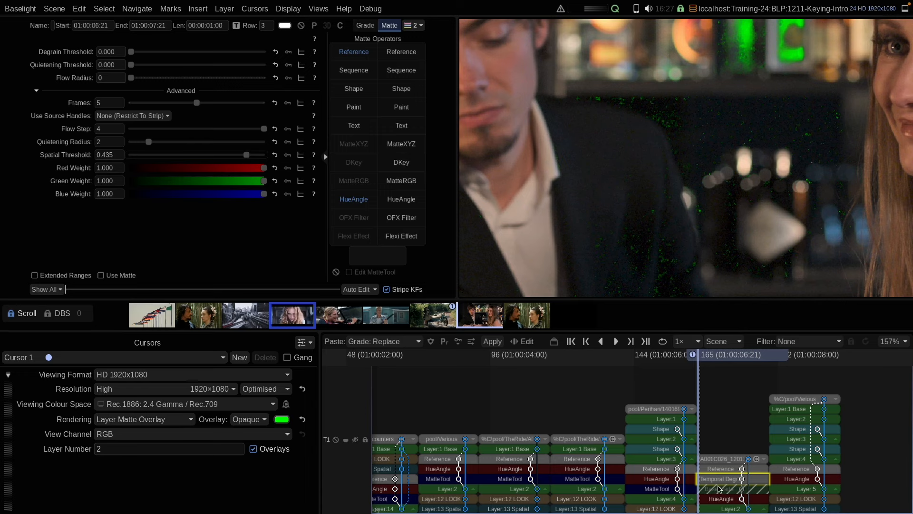
Inspect the image and matte at each stage around the Temporal Degrain, delete it and re-enable the Base Grade.
{"action": "left_click", "coordinate": [724, 469], "text": "alt"}
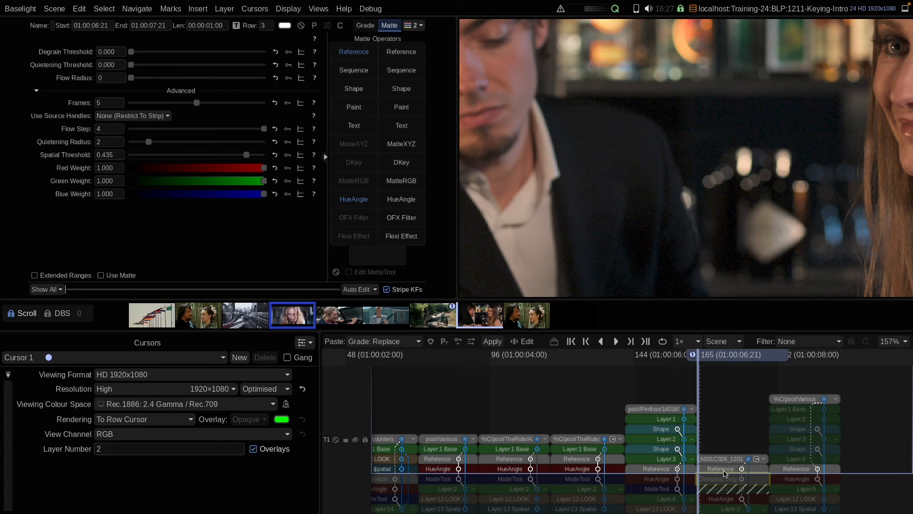
{"action": "left_click", "coordinate": [728, 481], "text": "alt"}
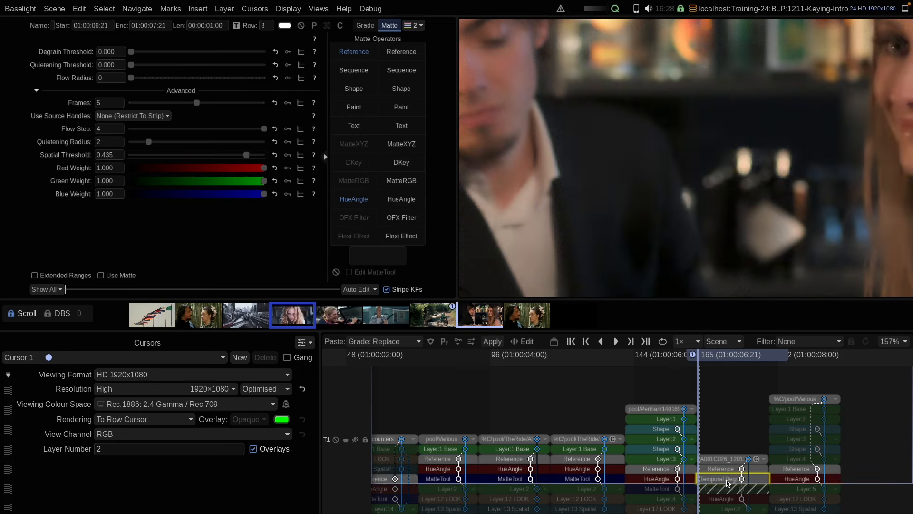
{"action": "left_click", "coordinate": [725, 489], "text": "alt"}
{"action": "left_click", "coordinate": [724, 495], "text": "alt"}
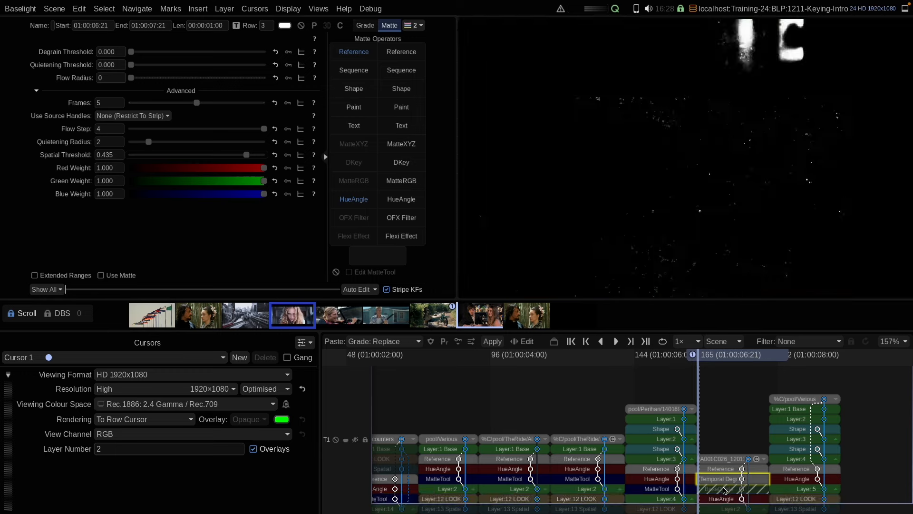
{"action": "left_click", "coordinate": [722, 503], "text": "alt"}
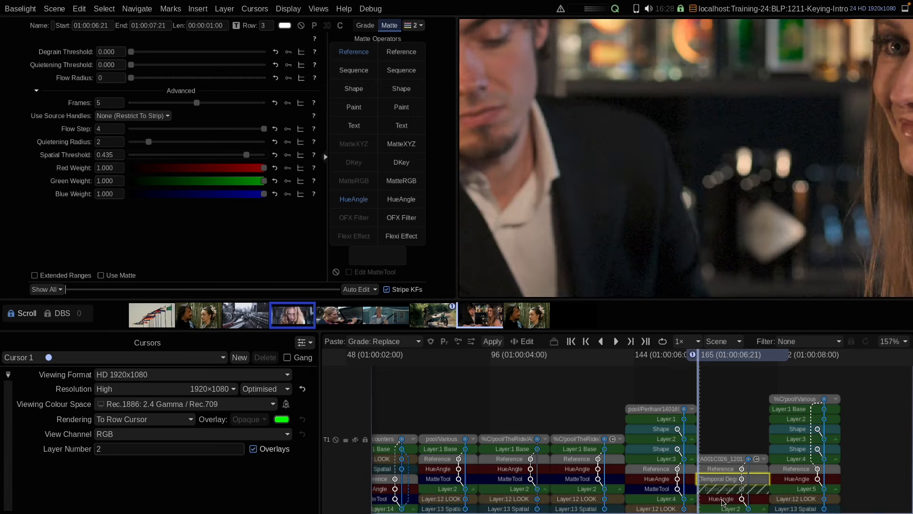
{"action": "key", "text": "Delete"}
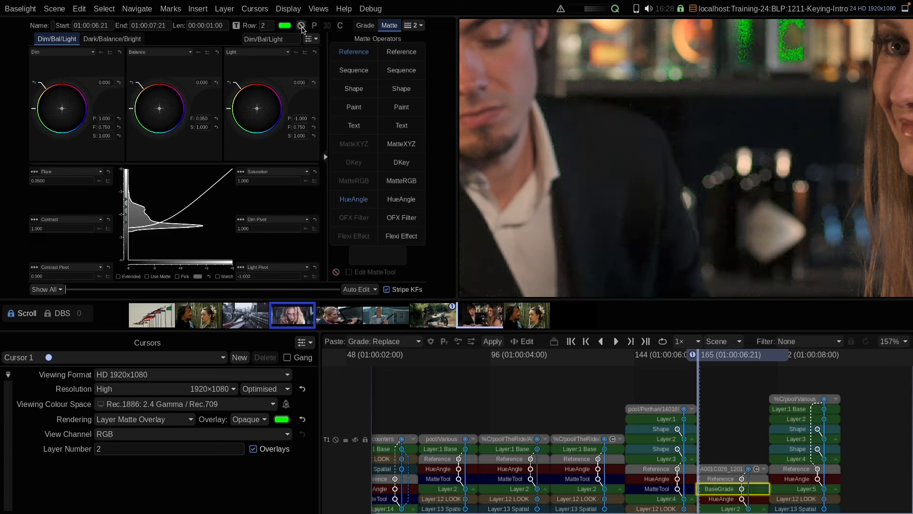
Add a MatteTool to Layer 2's HueAngle key and set its Gaussian blur radius to 6.36 on both axes.
{"action": "left_click", "coordinate": [719, 499]}
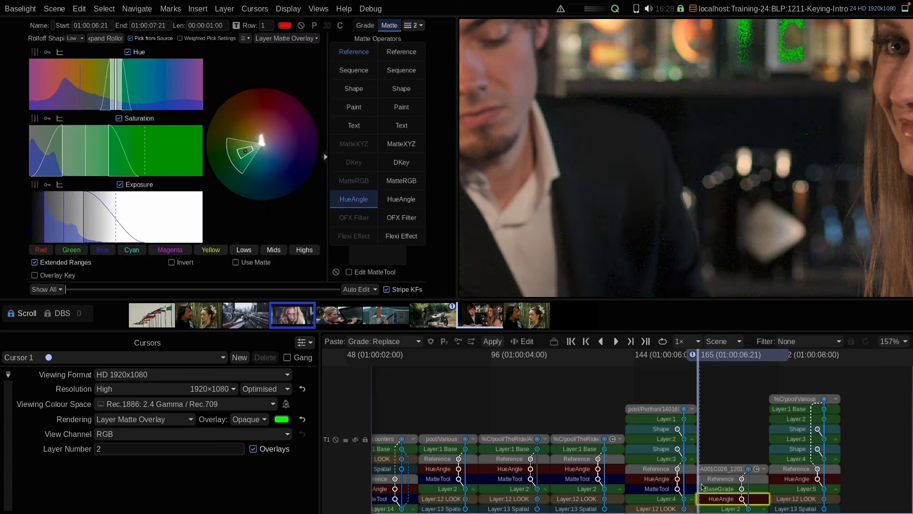
{"action": "left_click", "coordinate": [361, 272]}
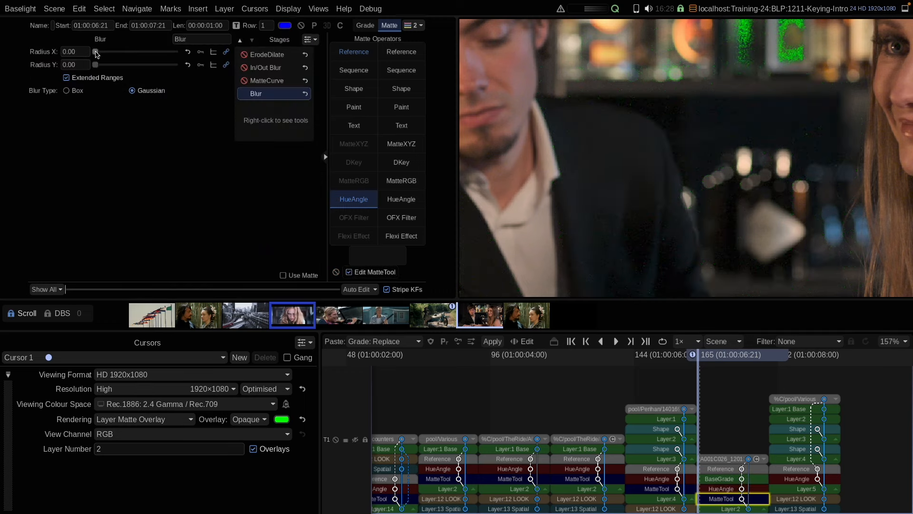
{"action": "left_click_drag", "start_coordinate": [96, 56], "coordinate": [116, 60]}
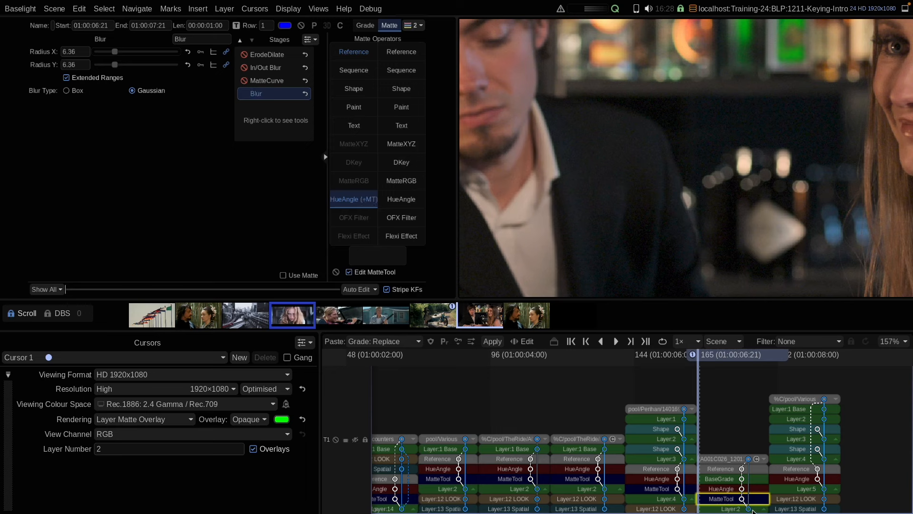
{"action": "left_click", "coordinate": [730, 508]}
Go to the bamboo forest shot and examine Layer 5's skin key with the inverted matte overlay and its HueAngle settings.
{"action": "left_click", "coordinate": [796, 419]}
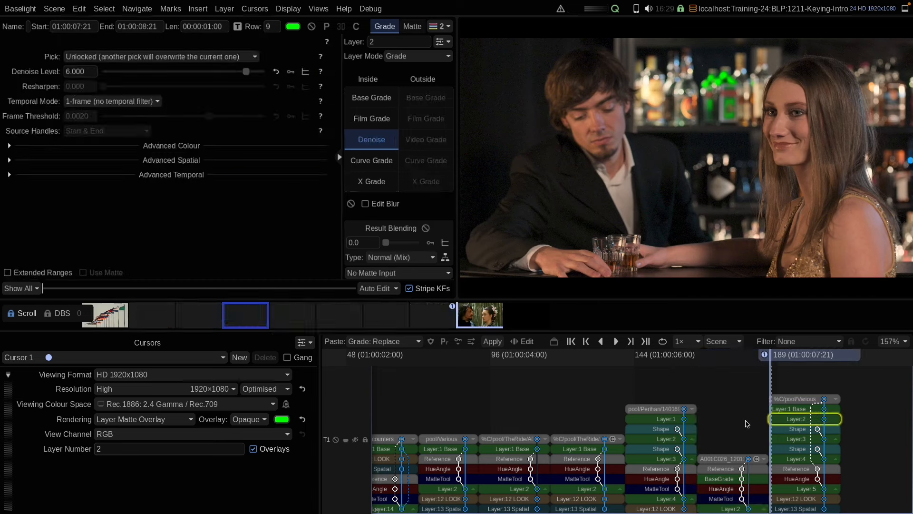
{"action": "left_click", "coordinate": [801, 489]}
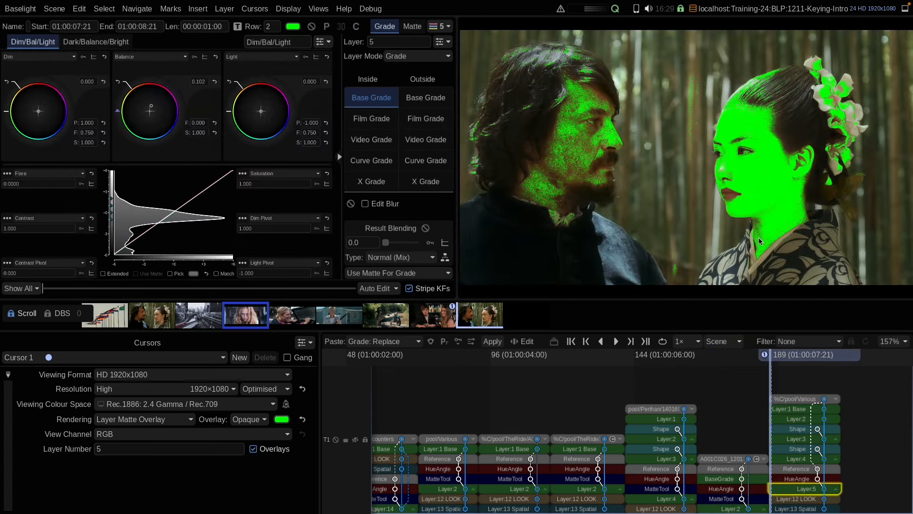
{"action": "key", "text": "m"}
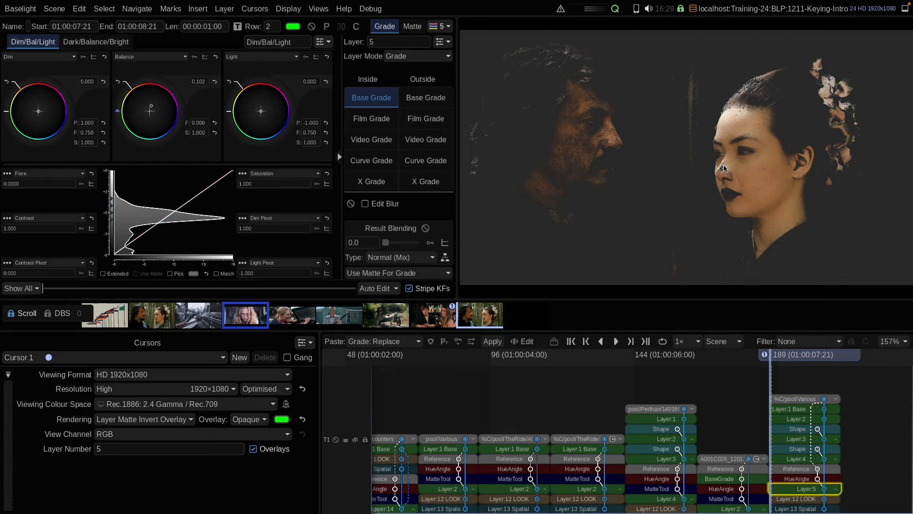
{"action": "left_click", "coordinate": [791, 479]}
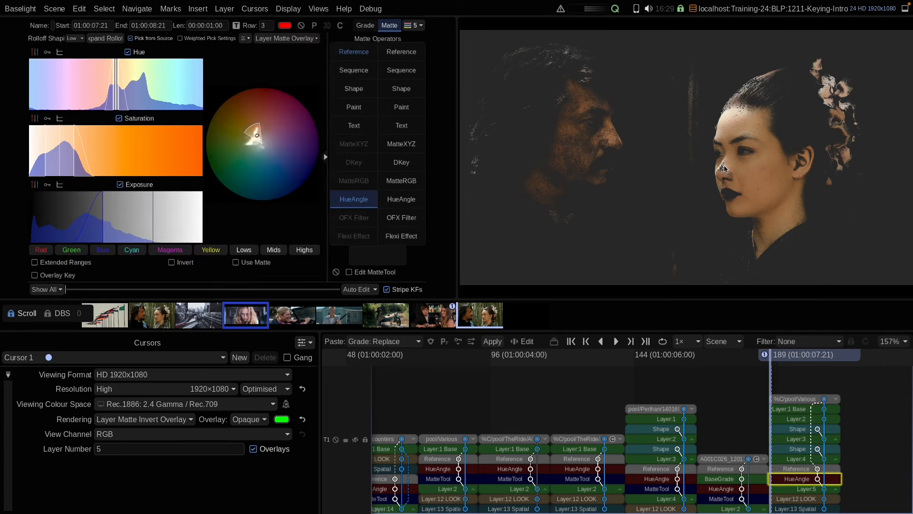
Insert a Video Grade between the Reference and HueAngle of Layer 5 in the bamboo forest shot.
{"action": "left_click", "coordinate": [793, 470]}
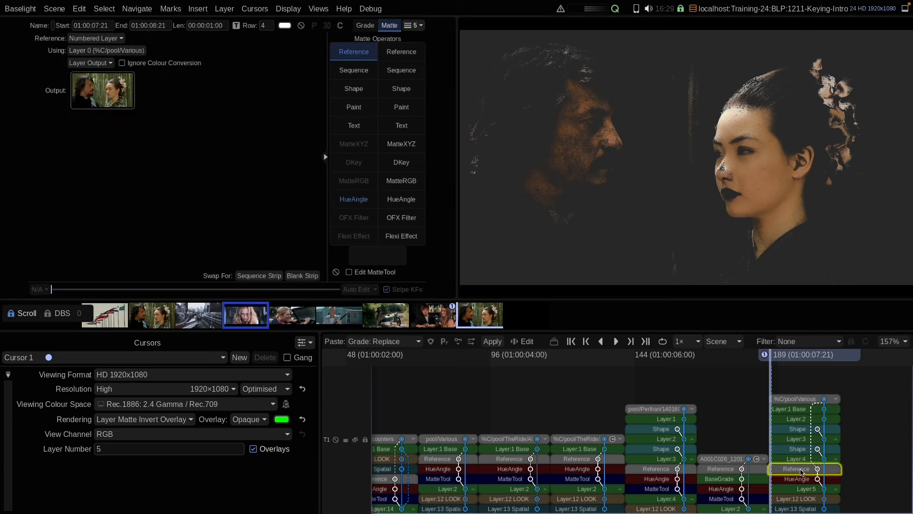
{"action": "left_click", "coordinate": [198, 8]}
{"action": "mouse_move", "coordinate": [318, 37]}
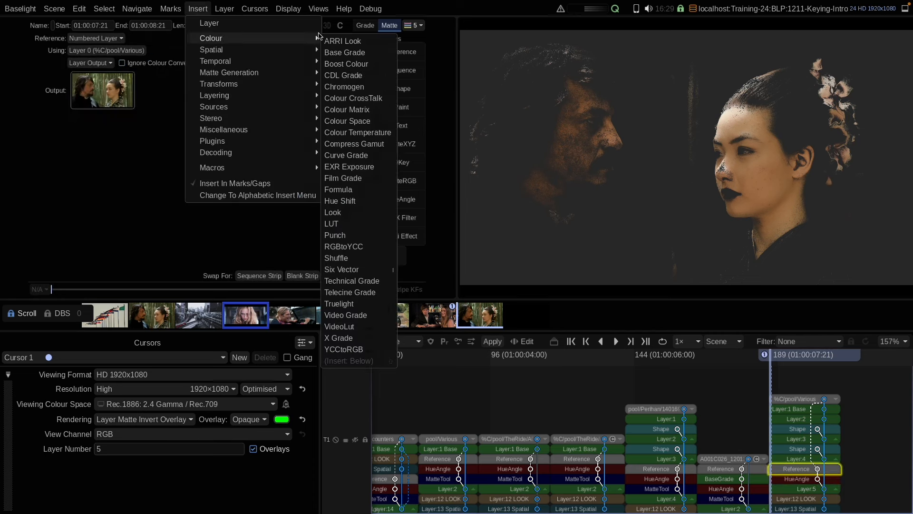
{"action": "left_click", "coordinate": [345, 316]}
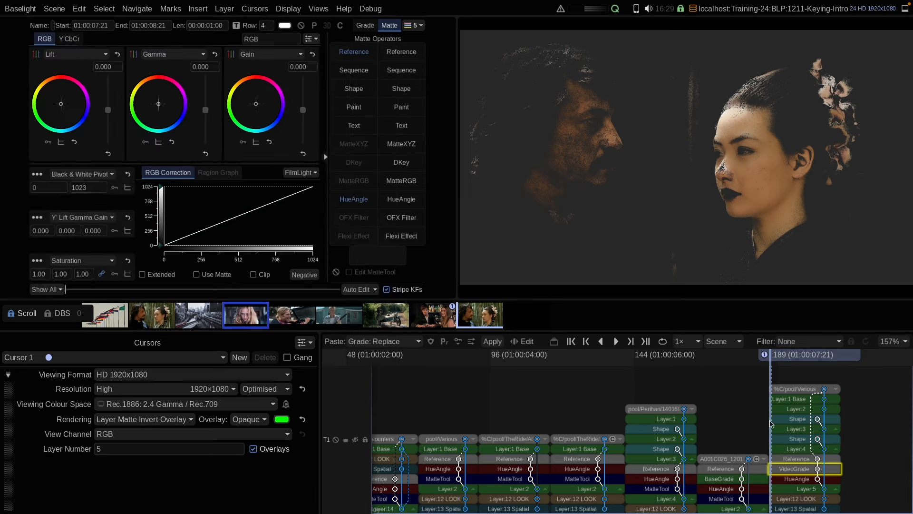
Expand the Video Grade controls, set the black pivot to about 205.39 and shift the Gain colour balance slightly.
{"action": "left_click", "coordinate": [325, 159]}
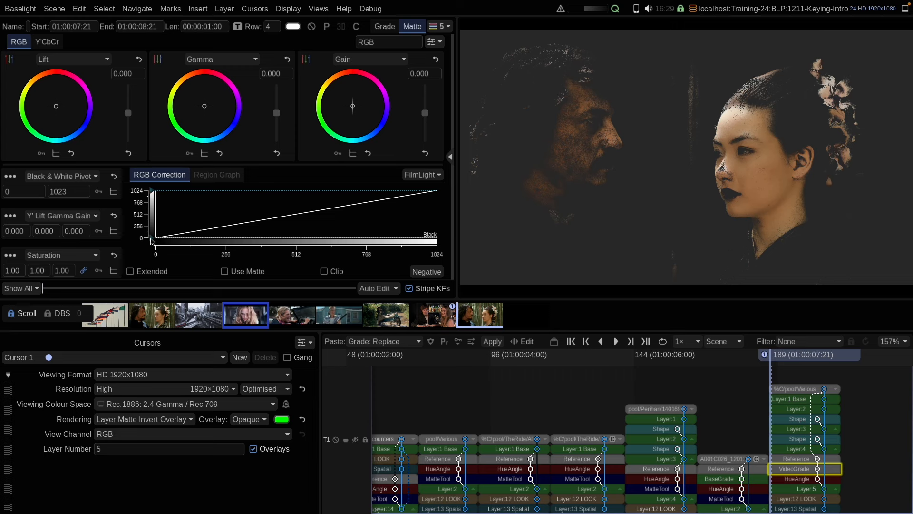
{"action": "left_click_drag", "start_coordinate": [153, 237], "coordinate": [151, 232]}
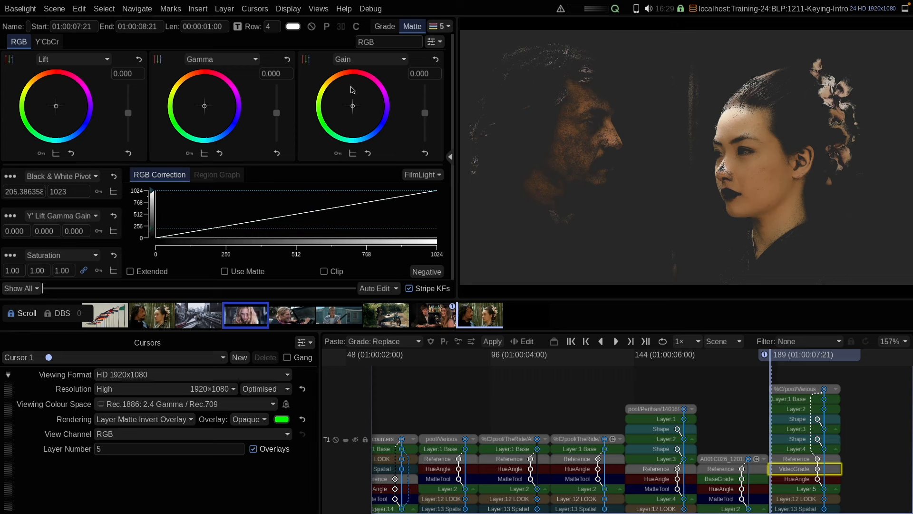
{"action": "left_click_drag", "start_coordinate": [352, 106], "coordinate": [353, 108]}
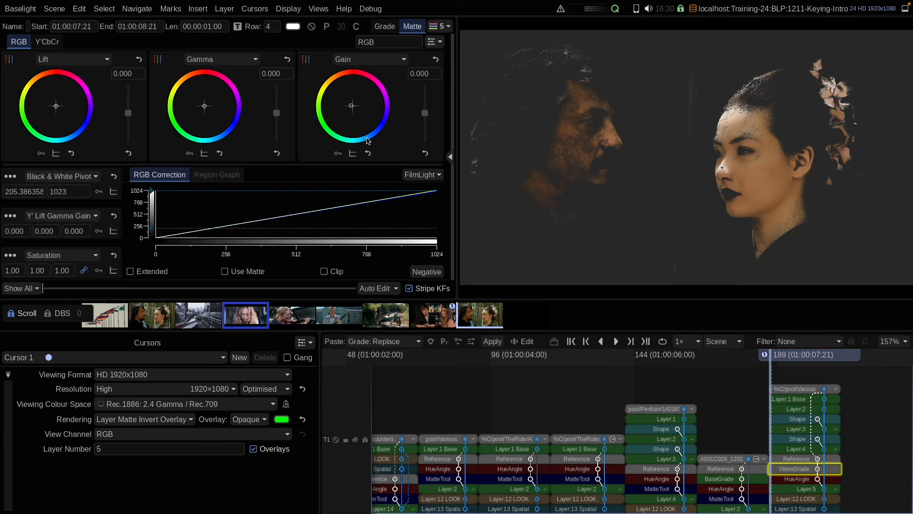
Toggle the Video Grade off and on to compare its effect on Layer 5's matte.
{"action": "left_click", "coordinate": [312, 27]}
{"action": "left_click", "coordinate": [312, 26]}
{"action": "key", "text": "m"}
{"action": "key", "text": "m"}
Insert a Soften between the Video Grade and HueAngle of Layer 5 and set its Amount to 0.195.
{"action": "left_click", "coordinate": [198, 9]}
{"action": "mouse_move", "coordinate": [211, 49]}
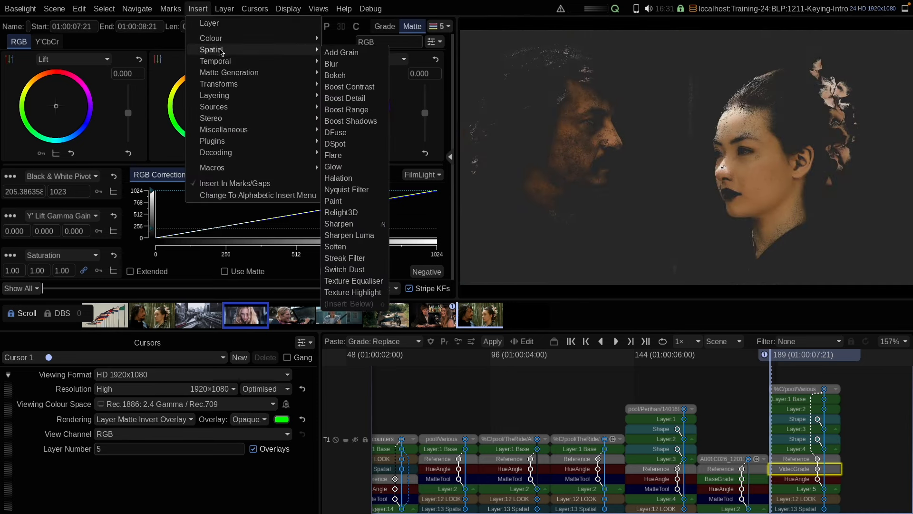
{"action": "left_click", "coordinate": [352, 246]}
{"action": "left_click_drag", "start_coordinate": [74, 46], "coordinate": [199, 43]}
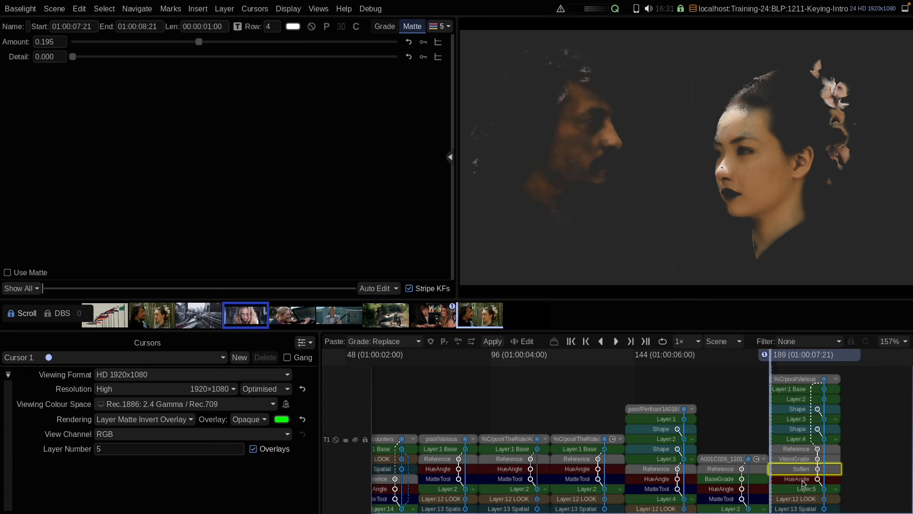
Turn off the matte overlay and delete the Video Grade and Soften from Layer 5's key.
{"action": "key", "text": "m"}
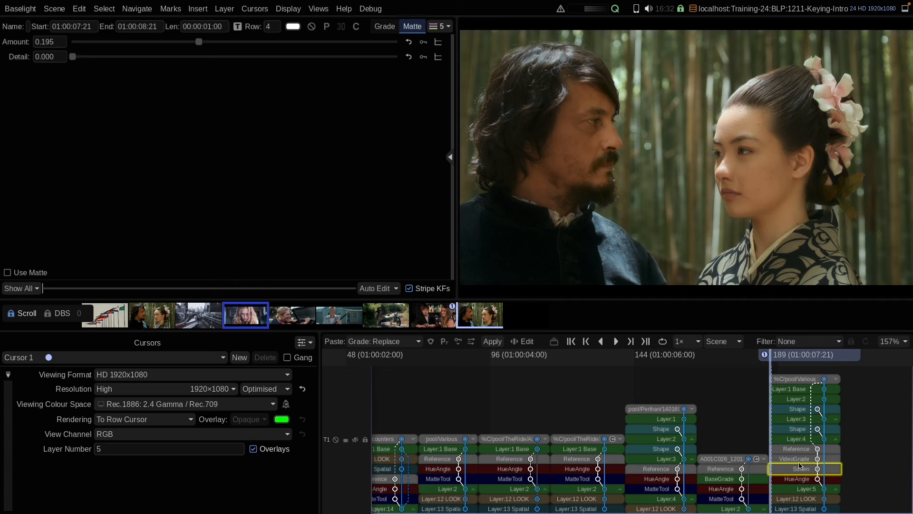
{"action": "left_click", "coordinate": [795, 461], "text": "shift"}
{"action": "key", "text": "Delete"}
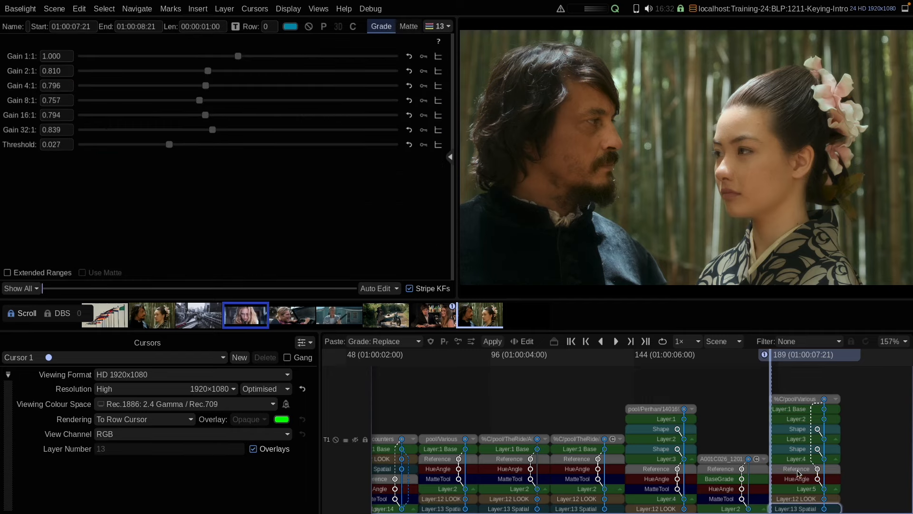
Select Layer 5's HueAngle and display its key with the green Layer Matte Overlay.
{"action": "left_click", "coordinate": [801, 481]}
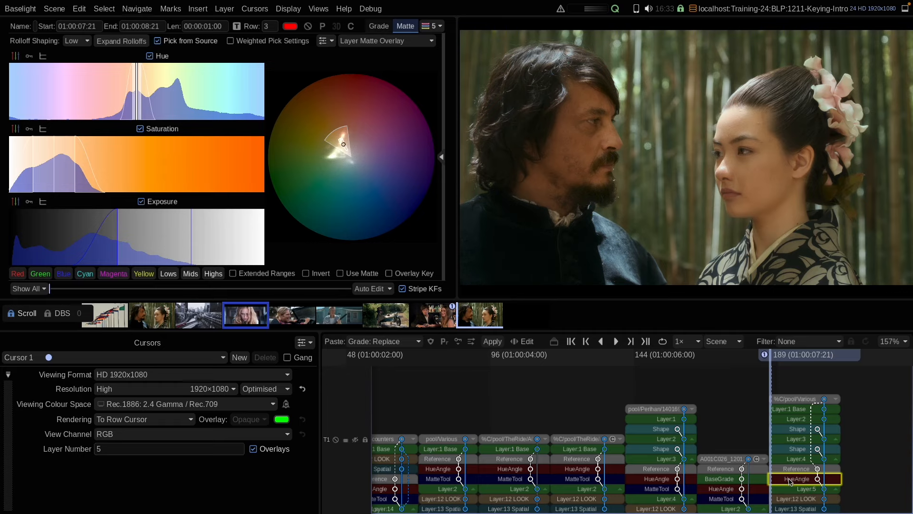
{"action": "key", "text": "m"}
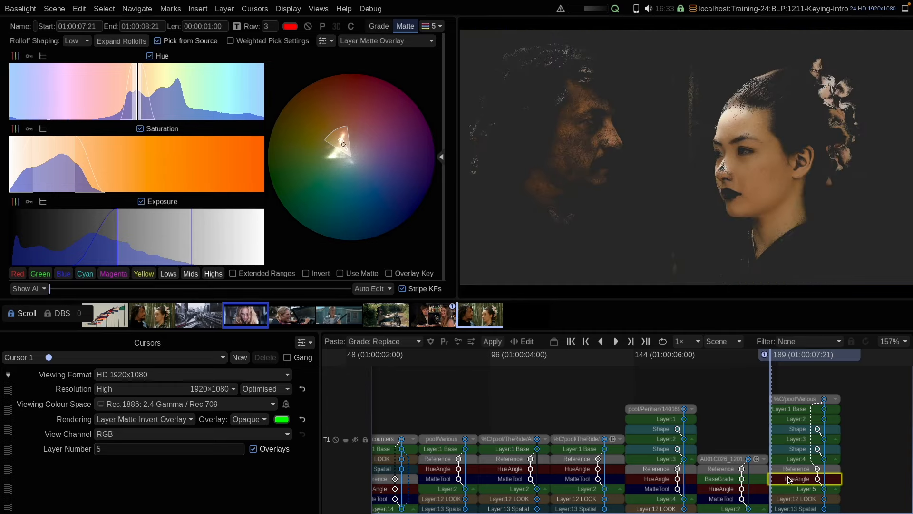
{"action": "key", "text": "m"}
{"action": "key", "text": "m"}
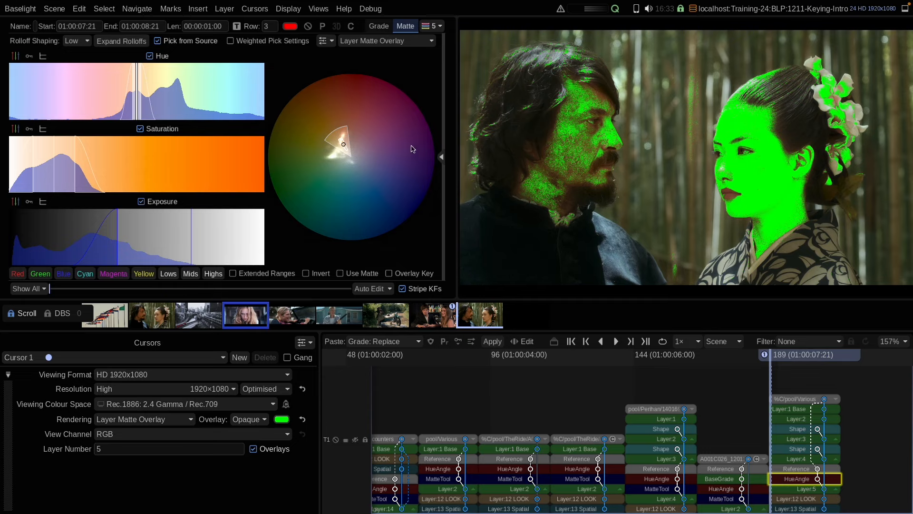
Add a Shape feeding Layer 5's HueAngle, draw an ellipse around the woman's head and set its Feather Radius to about 39.55.
{"action": "left_click", "coordinate": [442, 156]}
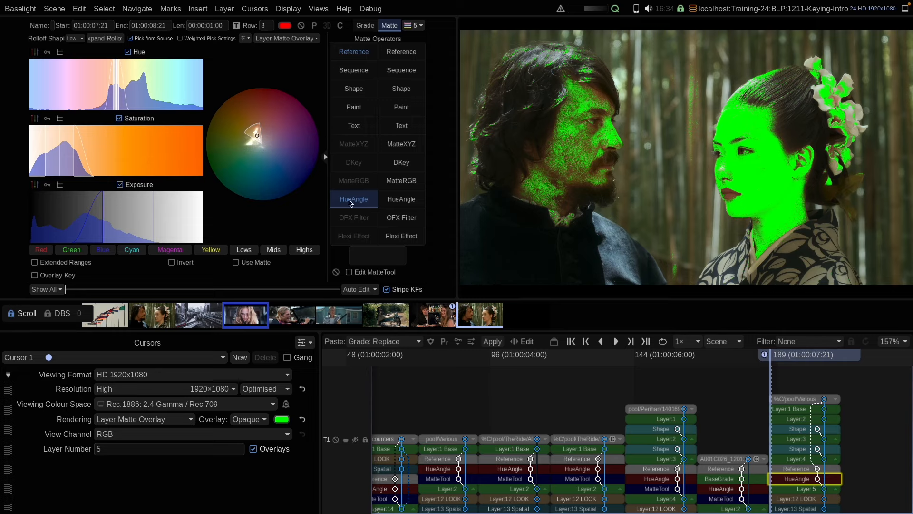
{"action": "left_click", "coordinate": [353, 90]}
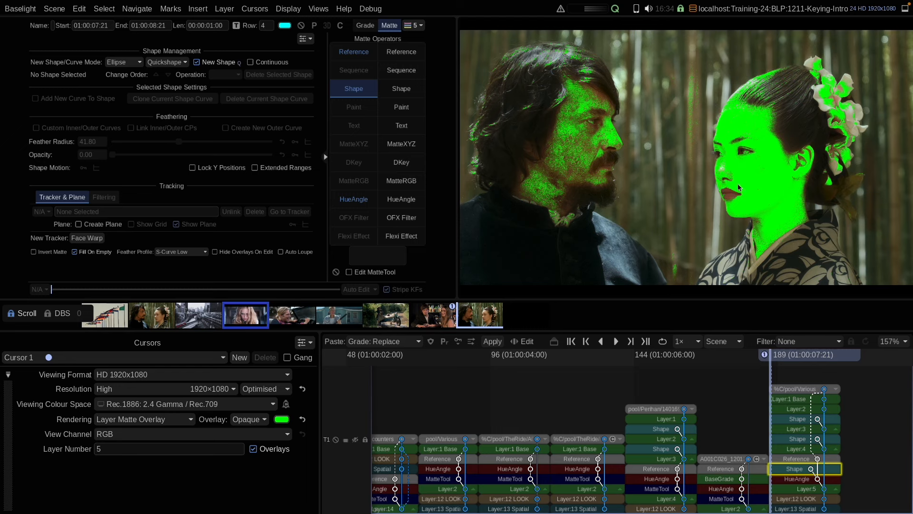
{"action": "left_click", "coordinate": [758, 150]}
{"action": "left_click_drag", "start_coordinate": [758, 151], "coordinate": [770, 170]}
{"action": "left_click_drag", "start_coordinate": [112, 141], "coordinate": [175, 141]}
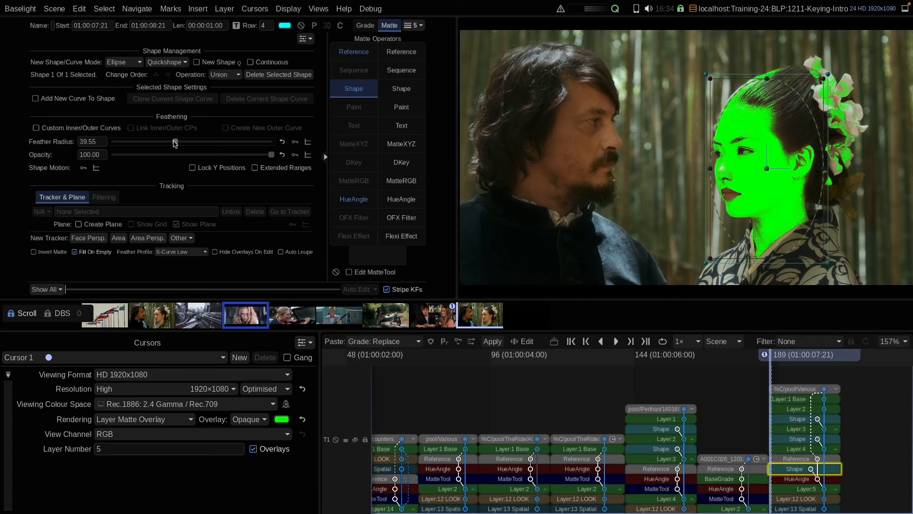
{"action": "mouse_move", "coordinate": [766, 168]}
{"action": "left_mouse_down"}
{"action": "mouse_move", "coordinate": [760, 161]}
{"action": "mouse_move", "coordinate": [766, 166]}
{"action": "left_mouse_up"}
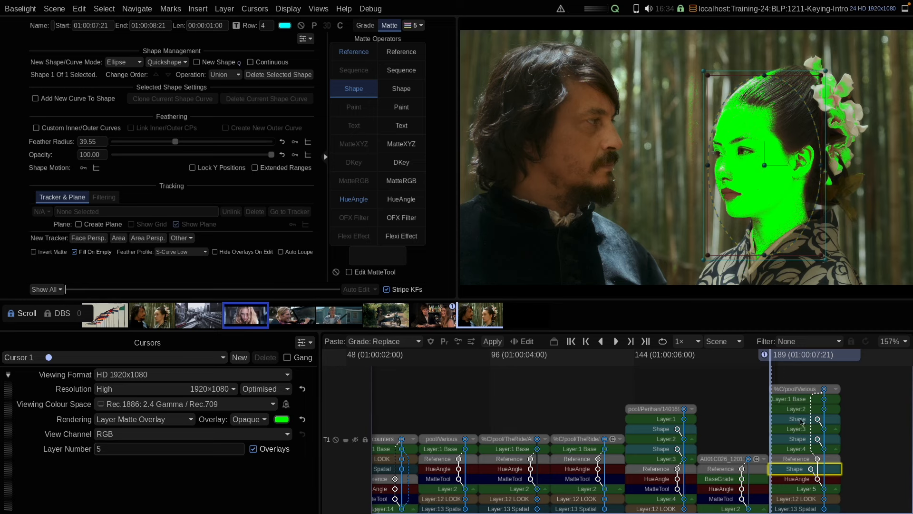
Examine Layer 5's Reference and HueAngle inputs and the HueAngle's Use Matte option.
{"action": "left_click", "coordinate": [804, 480]}
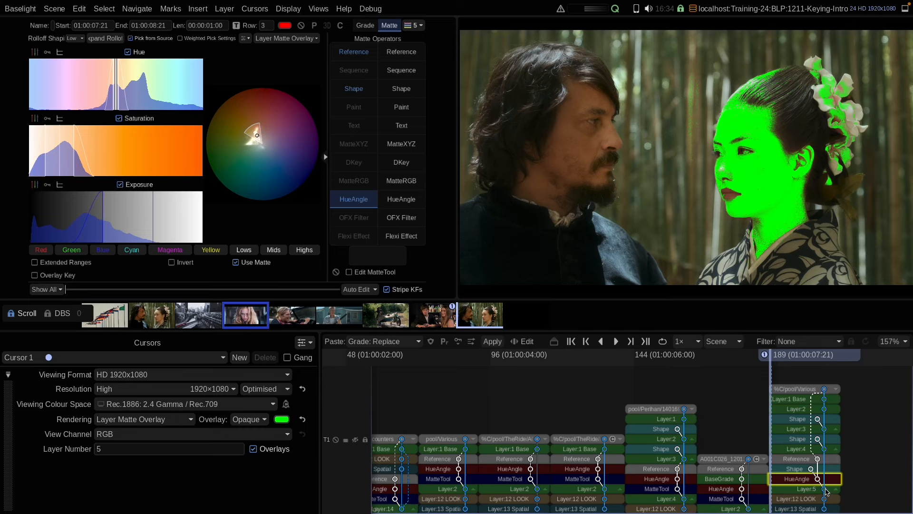
{"action": "left_click", "coordinate": [806, 461]}
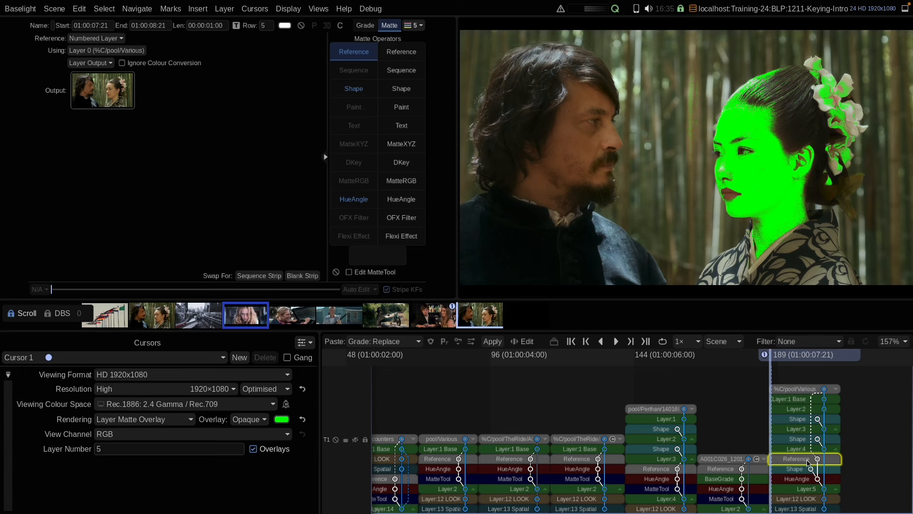
{"action": "left_click", "coordinate": [802, 389]}
{"action": "left_click", "coordinate": [804, 459]}
{"action": "left_click", "coordinate": [804, 480]}
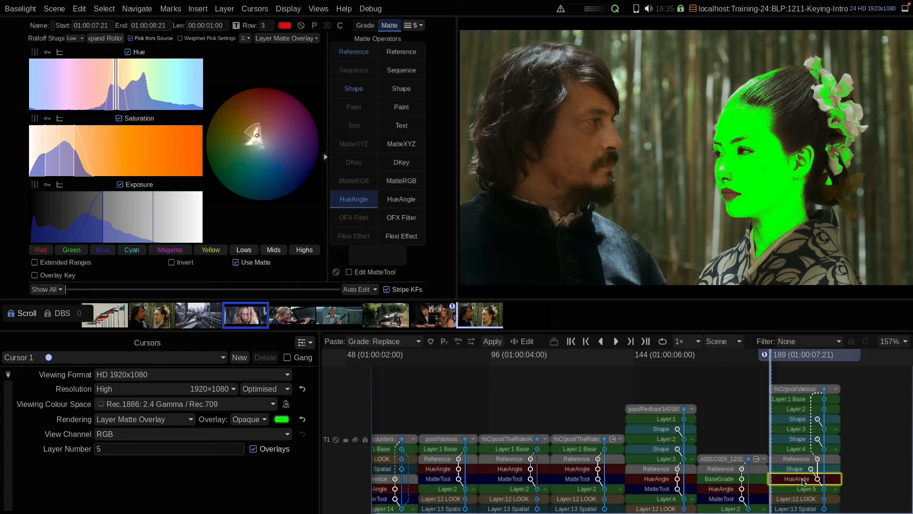
{"action": "left_click", "coordinate": [235, 262]}
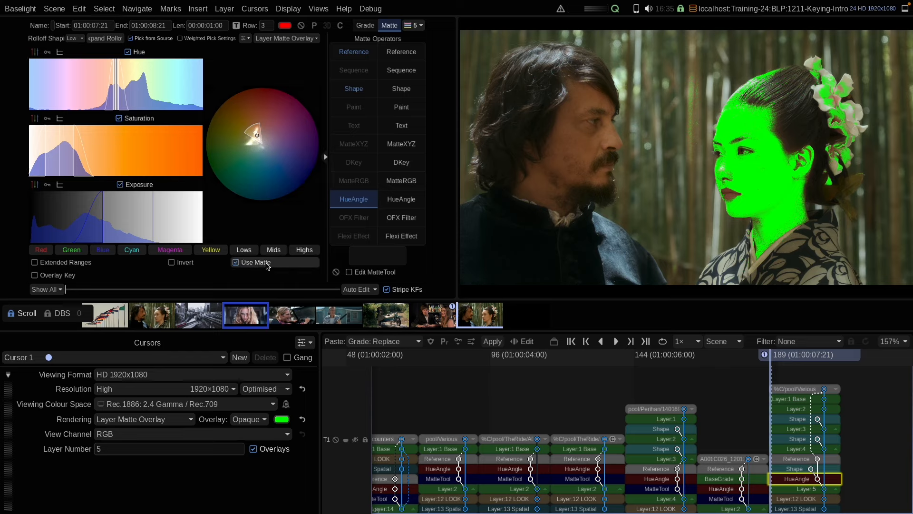
{"action": "left_click", "coordinate": [236, 262]}
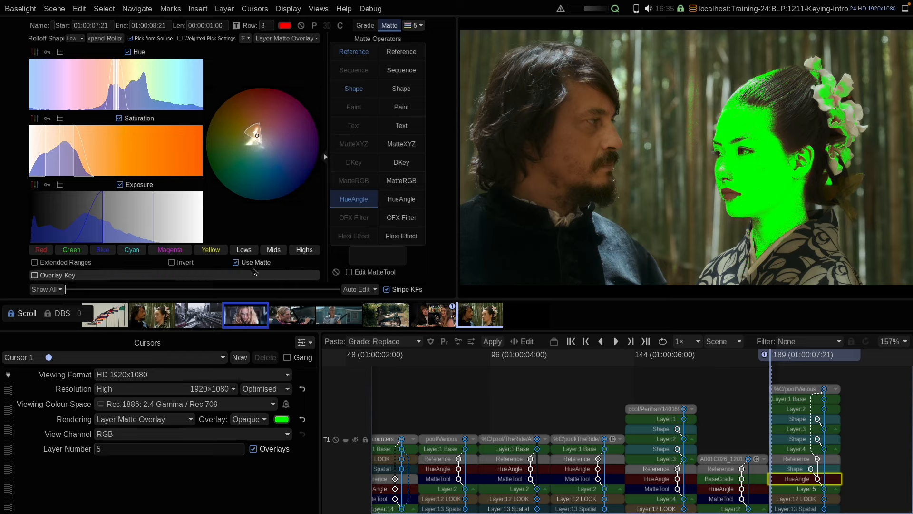
Compare the Use Matte option of the HueAngle keys in the two preceding shots with Layer 5's HueAngle.
{"action": "left_click", "coordinate": [720, 489]}
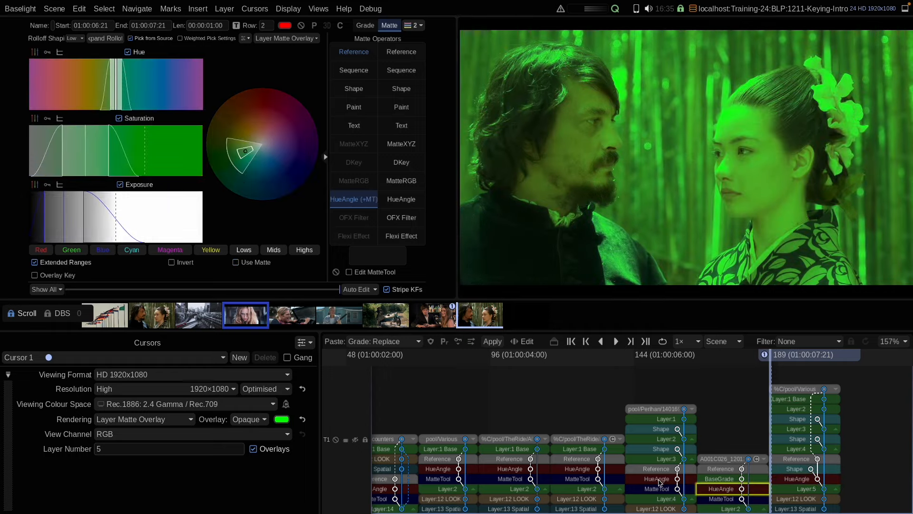
{"action": "left_click", "coordinate": [659, 480]}
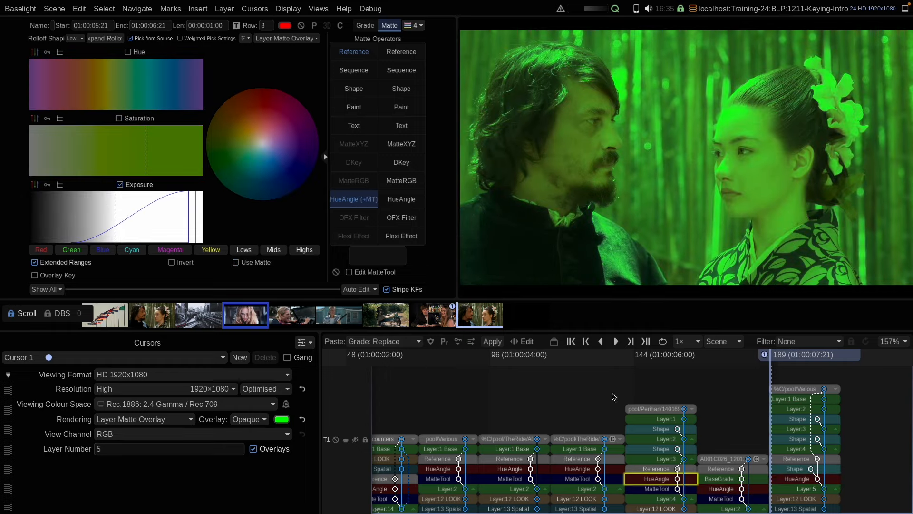
{"action": "left_click", "coordinate": [798, 481]}
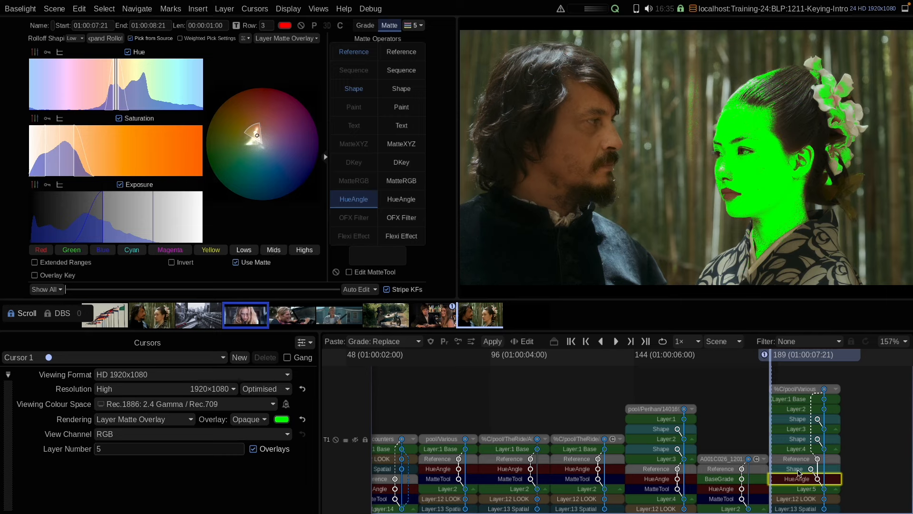
View the image at Layer 5's Reference row, and return the row cursor to the full stack.
{"action": "left_click_drag", "start_coordinate": [802, 477], "coordinate": [818, 463]}
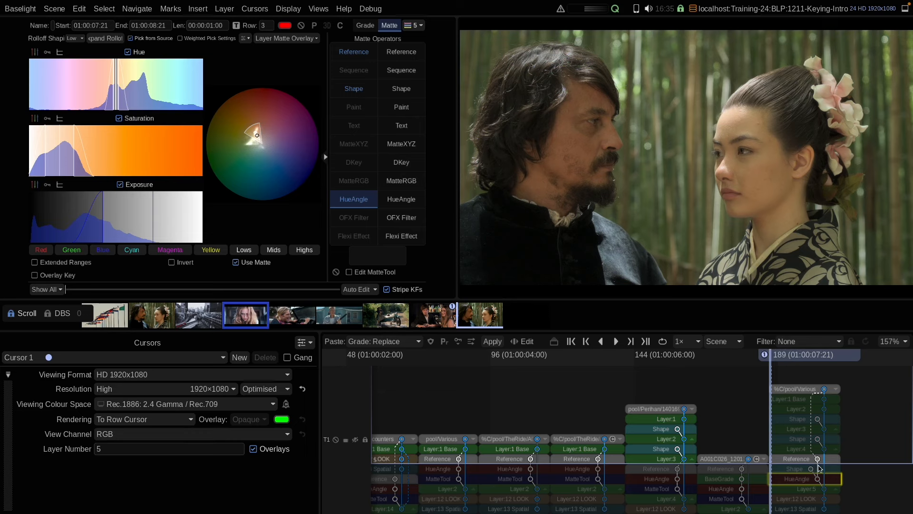
{"action": "key", "text": "Down"}
{"action": "key", "text": "Down"}
{"action": "key", "text": "Down"}
{"action": "key", "text": "Down"}
{"action": "key", "text": "Down"}
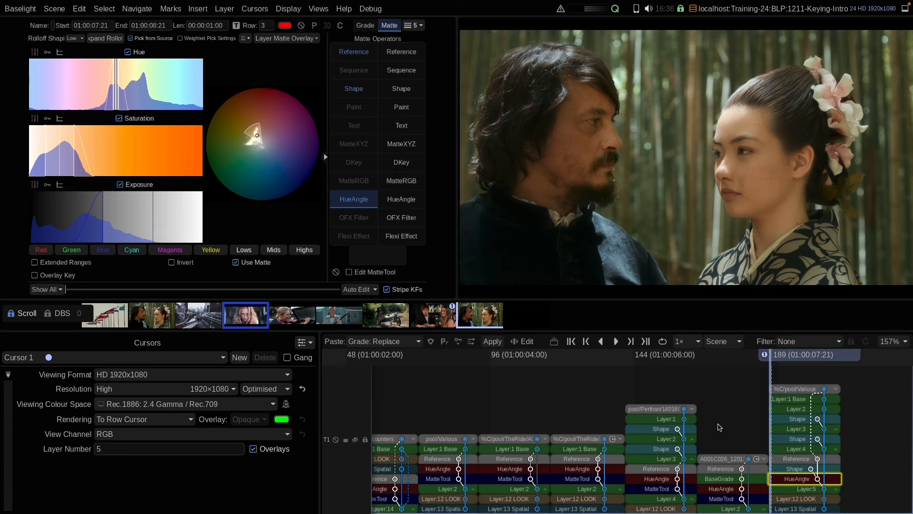
Try disabling Use Matte on Layer 5's HueAngle and deleting its Shape, and undo these changes.
{"action": "left_click", "coordinate": [245, 259]}
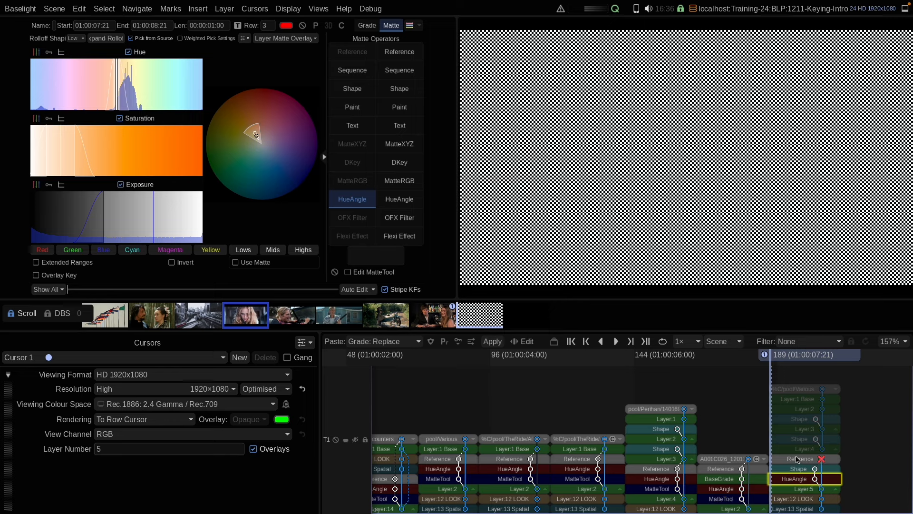
{"action": "left_click", "coordinate": [801, 471]}
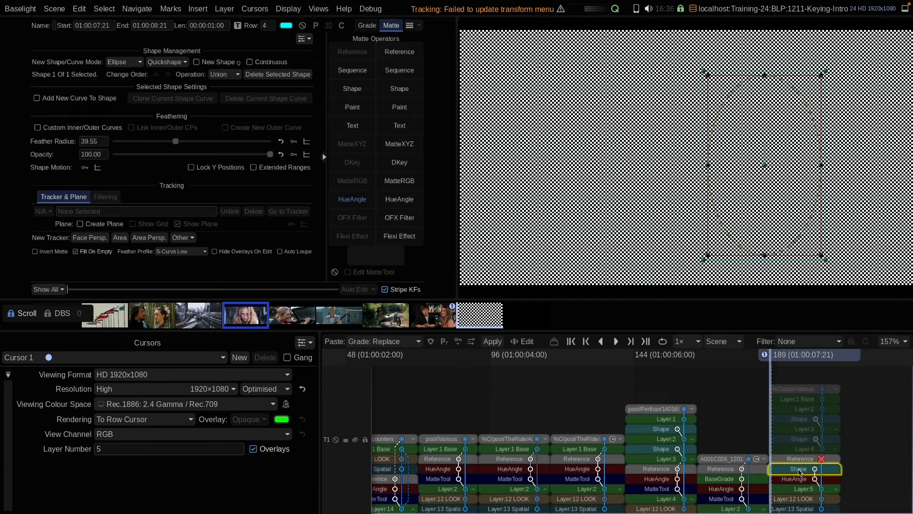
{"action": "key", "text": "Delete"}
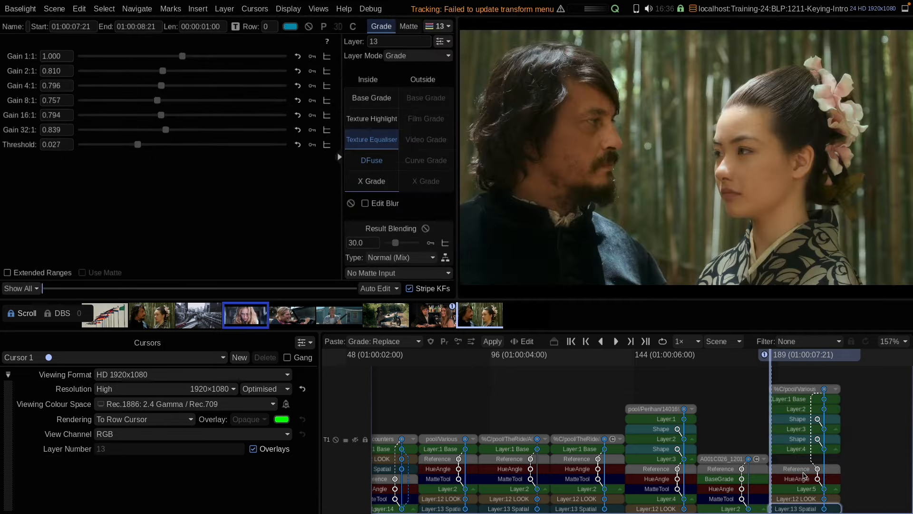
{"action": "key", "text": "ctrl+z"}
{"action": "left_click", "coordinate": [806, 477]}
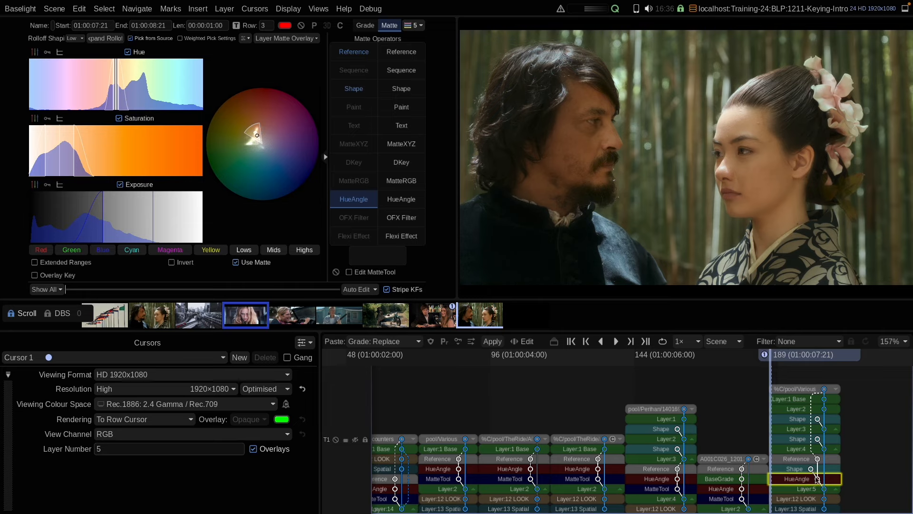
Insert Layer 6 below Layer 5, give it a DKey matte and sample the woman's face around the mouth.
{"action": "left_click", "coordinate": [811, 490]}
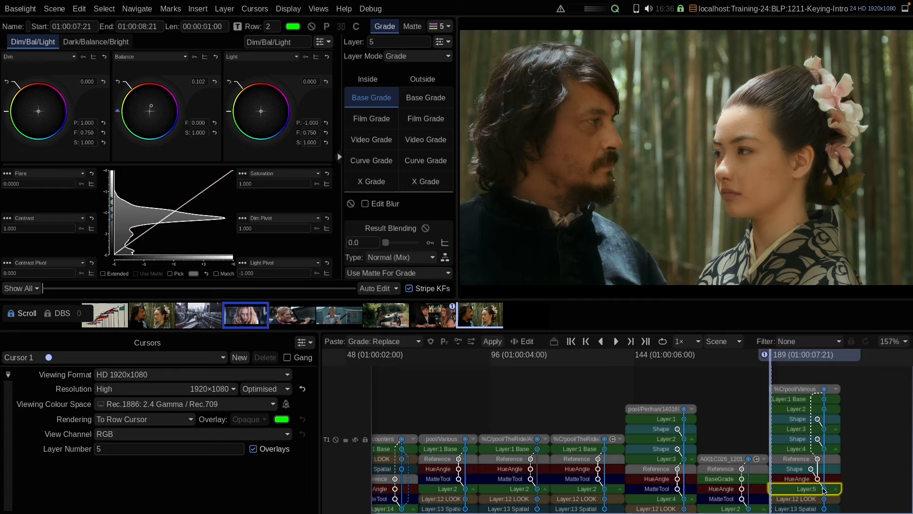
{"action": "key", "text": "l"}
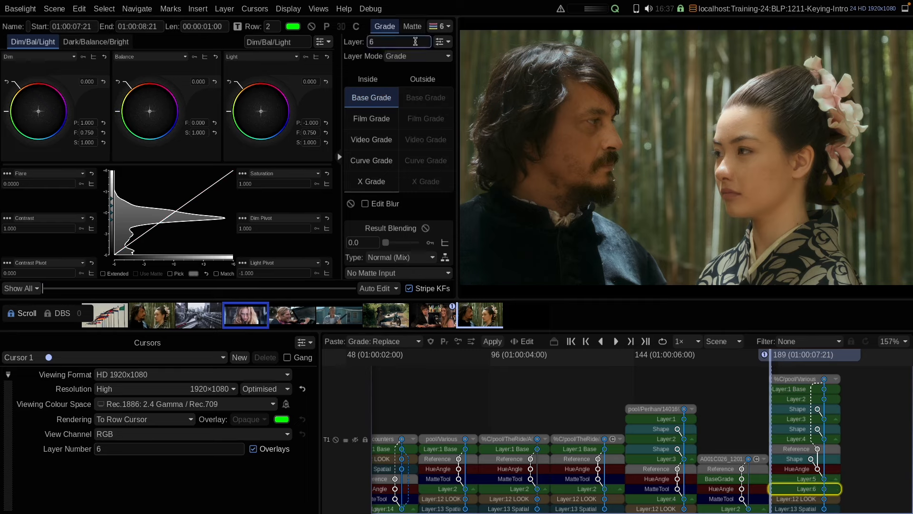
{"action": "left_click", "coordinate": [412, 26]}
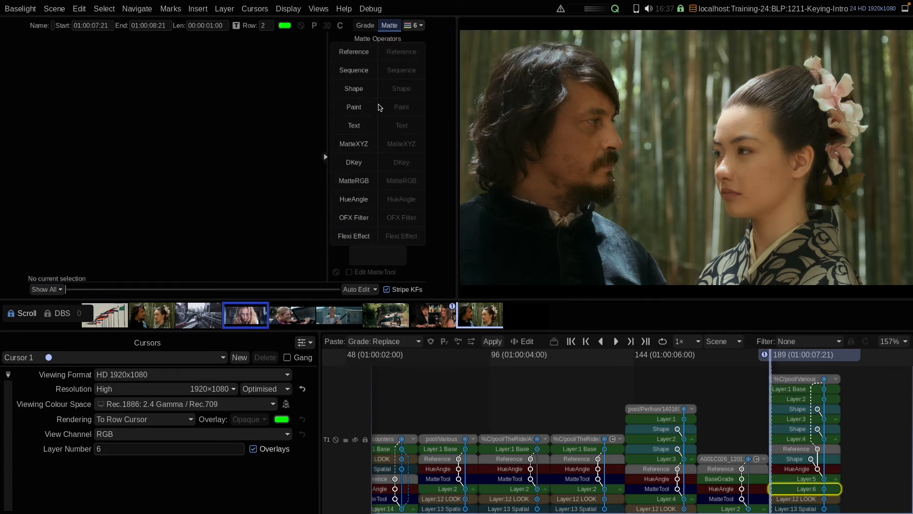
{"action": "left_click", "coordinate": [352, 162]}
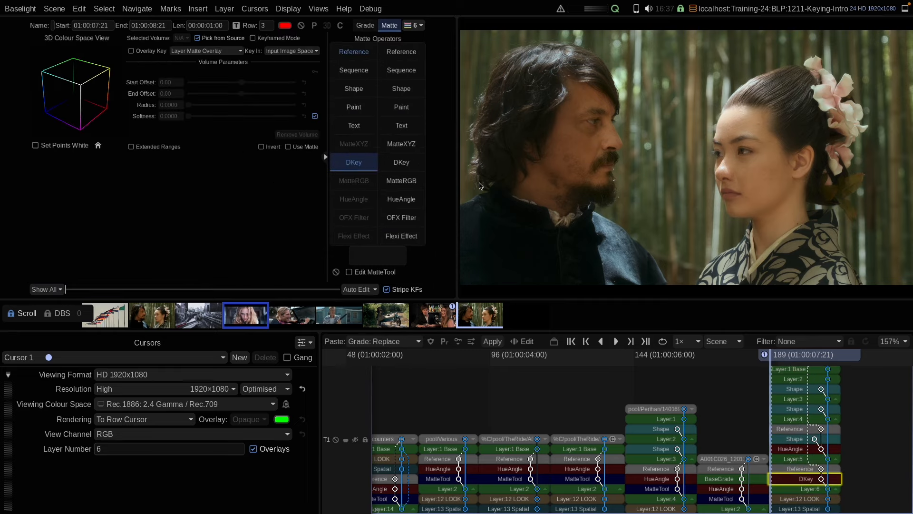
{"action": "left_click", "coordinate": [727, 198]}
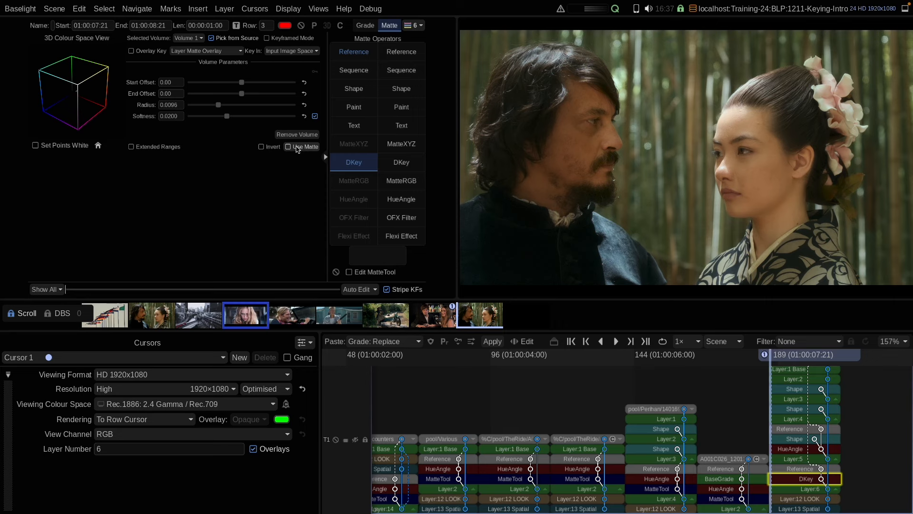
Try limiting Layer 6's DKey with an elliptical Shape around the woman's mouth, undo it and reselect Layer 6's grade.
{"action": "left_click", "coordinate": [353, 88]}
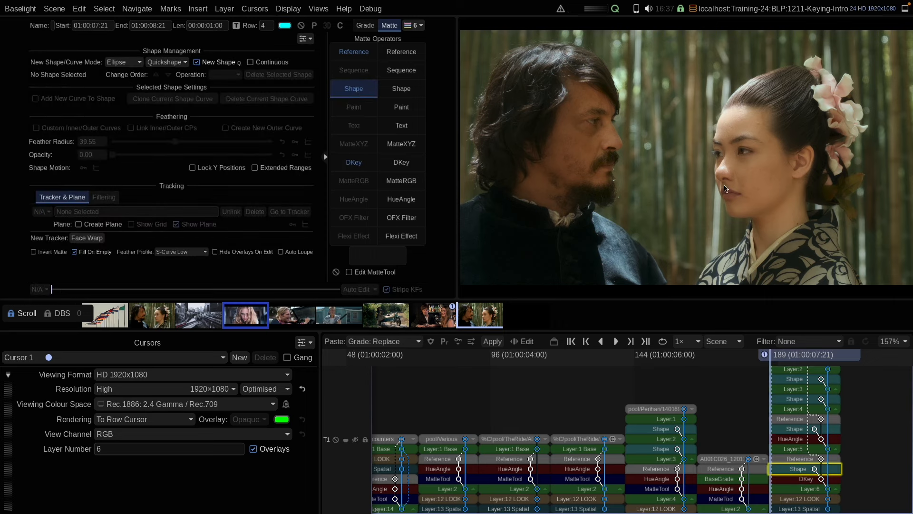
{"action": "left_click_drag", "start_coordinate": [725, 192], "coordinate": [749, 210]}
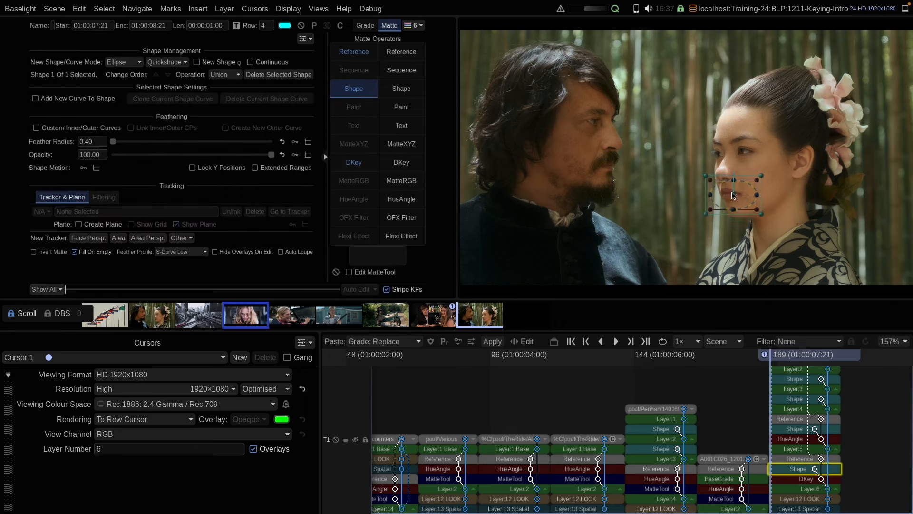
{"action": "left_click", "coordinate": [811, 479]}
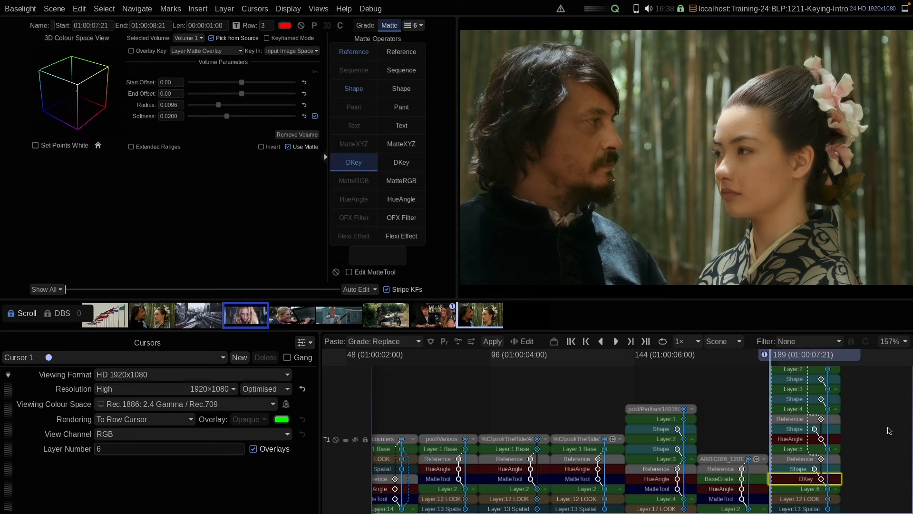
{"action": "key", "text": "ctrl+z"}
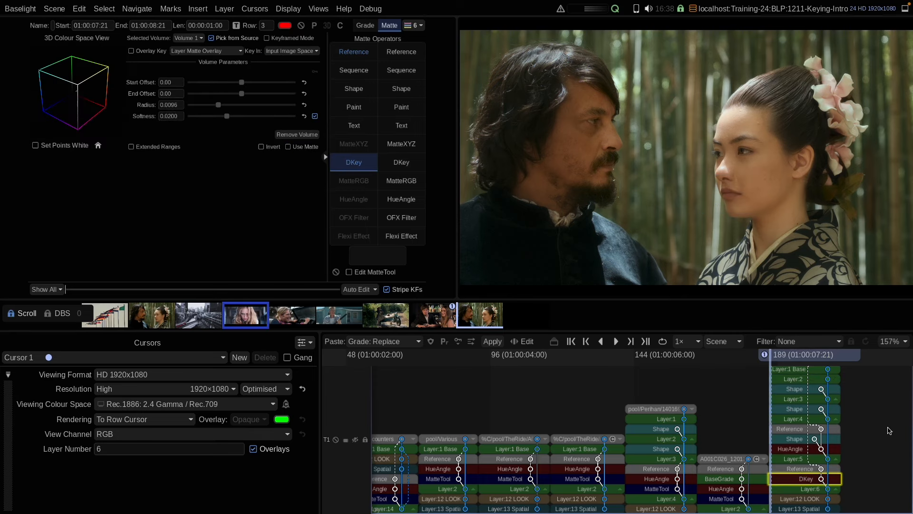
{"action": "left_click", "coordinate": [793, 493]}
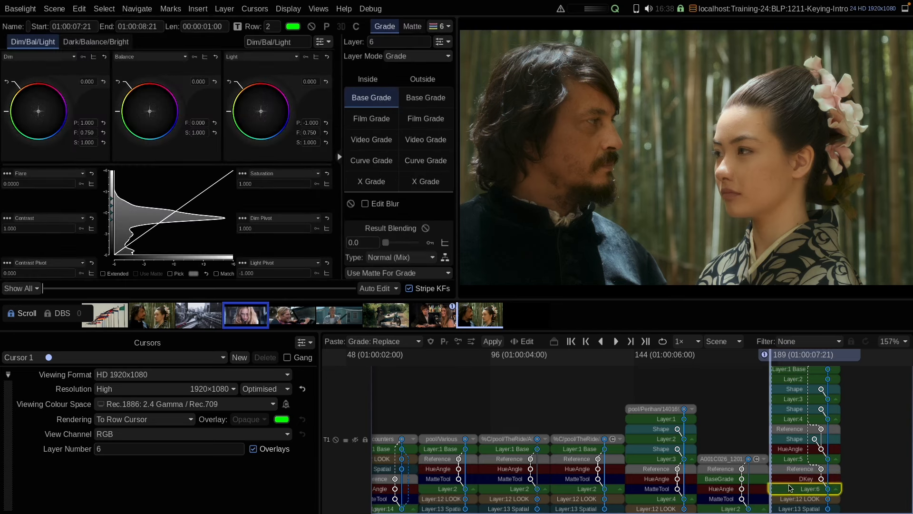
Try resetting Layer 6's DKey operator to remove its matte, inspect the layer's matte input, and undo the removal.
{"action": "left_click", "coordinate": [412, 26]}
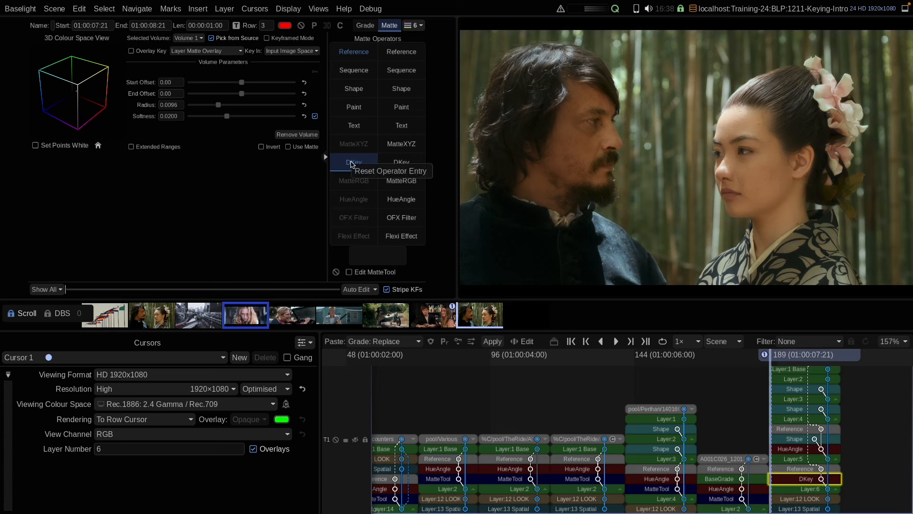
{"action": "left_click", "coordinate": [370, 174]}
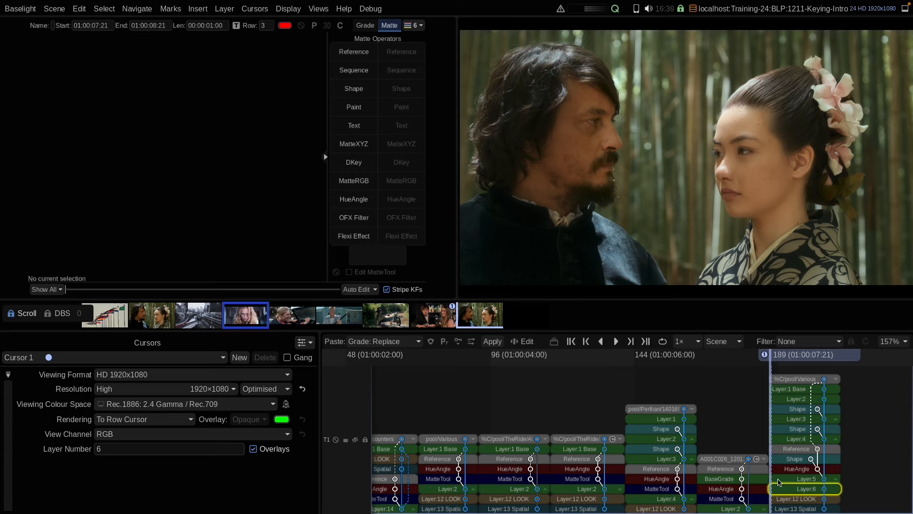
{"action": "left_click", "coordinate": [793, 491]}
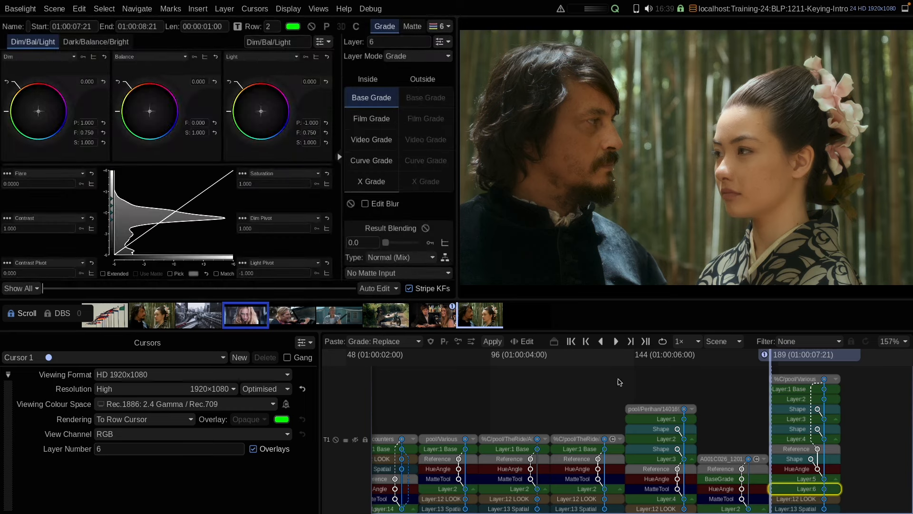
{"action": "left_click", "coordinate": [387, 274]}
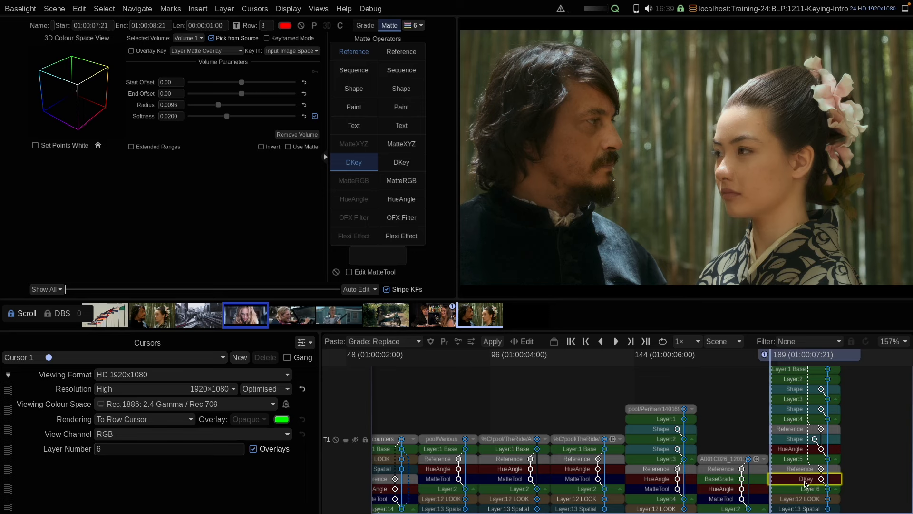
Try deleting only Layer 6's DKey strip while leaving its Reference, inspect the layer's matte input, and undo the deletion.
{"action": "key", "text": "Delete"}
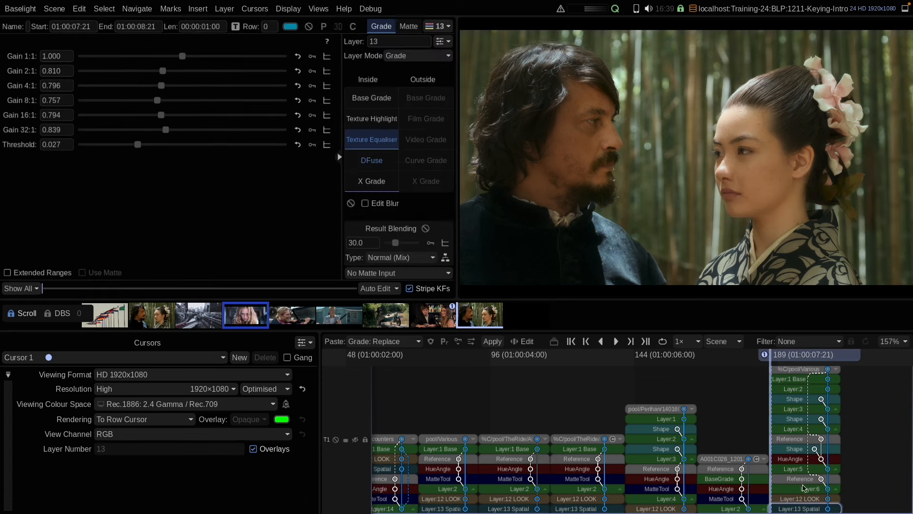
{"action": "left_click", "coordinate": [812, 489]}
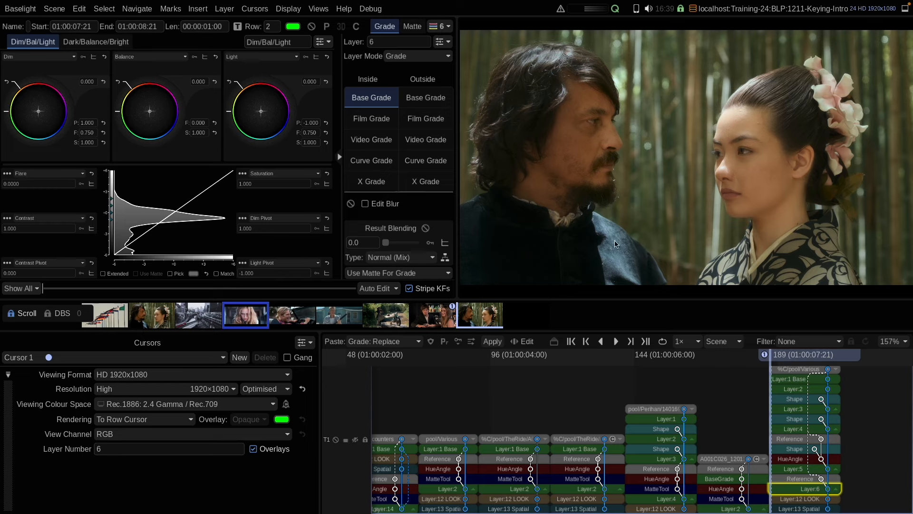
{"action": "left_click", "coordinate": [821, 481]}
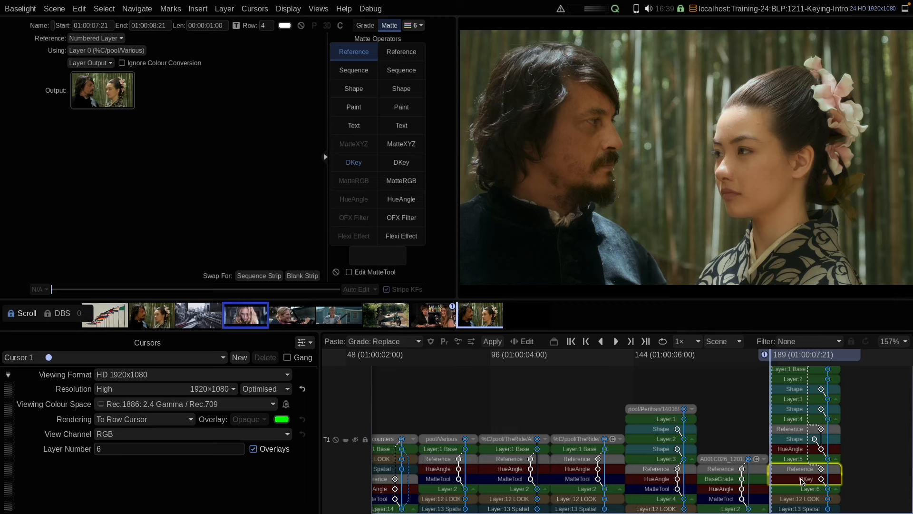
Try deleting the Reference and DKey strips together from Layer 6, inspect the remaining grade layer, and undo the deletion.
{"action": "key", "text": "ctrl+z"}
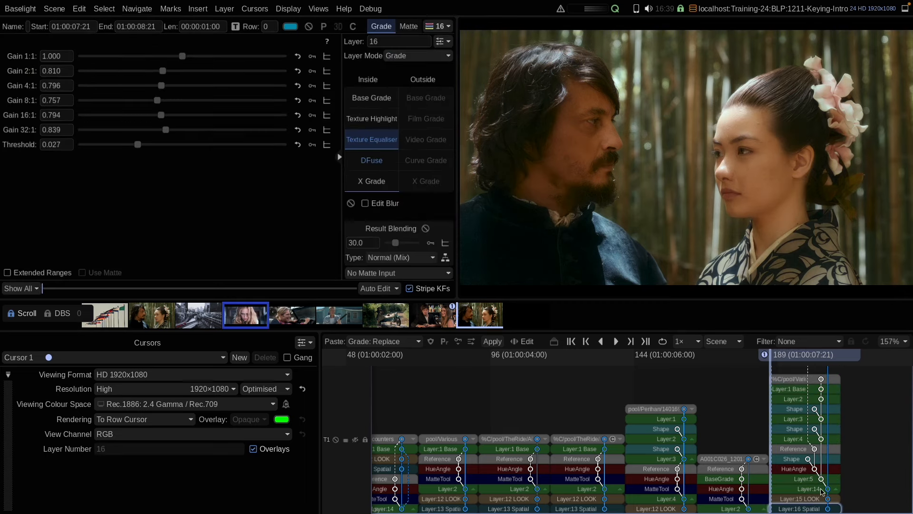
{"action": "left_click", "coordinate": [811, 490]}
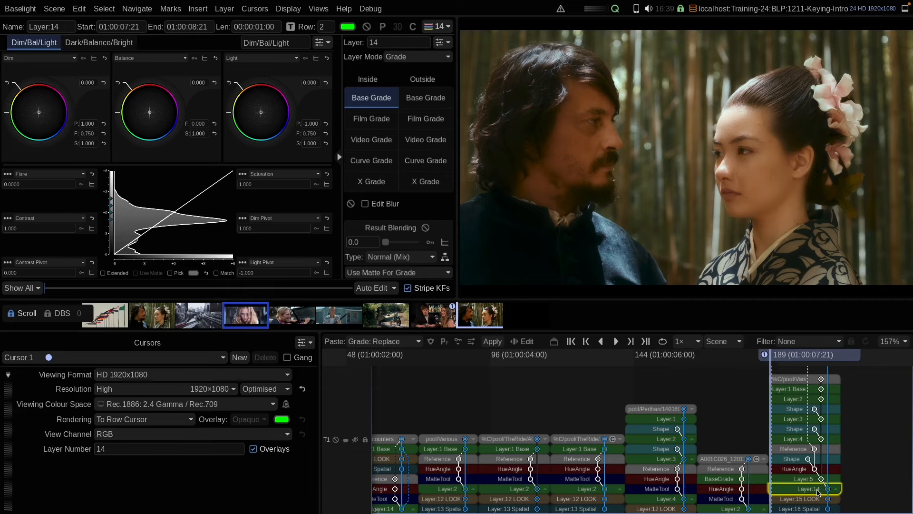
{"action": "key", "text": "shift+k"}
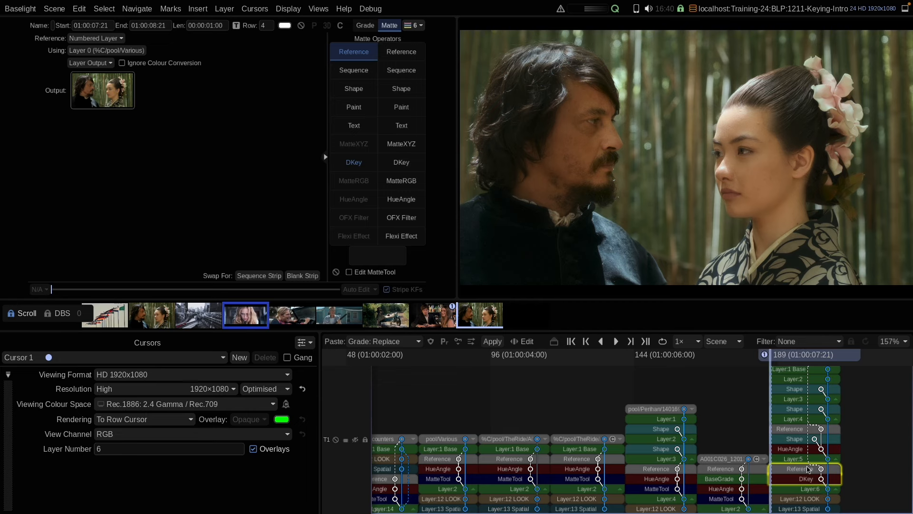
Collapse Layer 6 and delete it together with its Reference and DKey.
{"action": "left_click", "coordinate": [811, 495]}
{"action": "left_click", "coordinate": [809, 475], "text": "shift"}
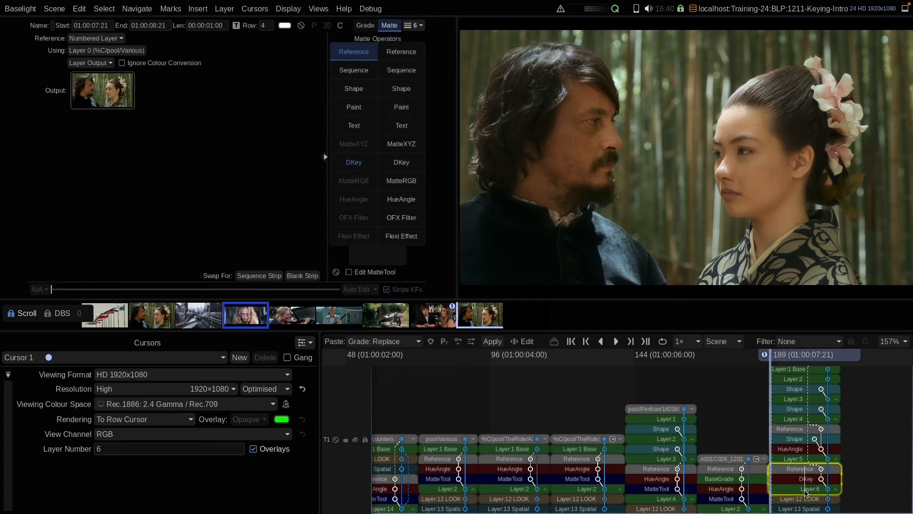
{"action": "left_click", "coordinate": [835, 491]}
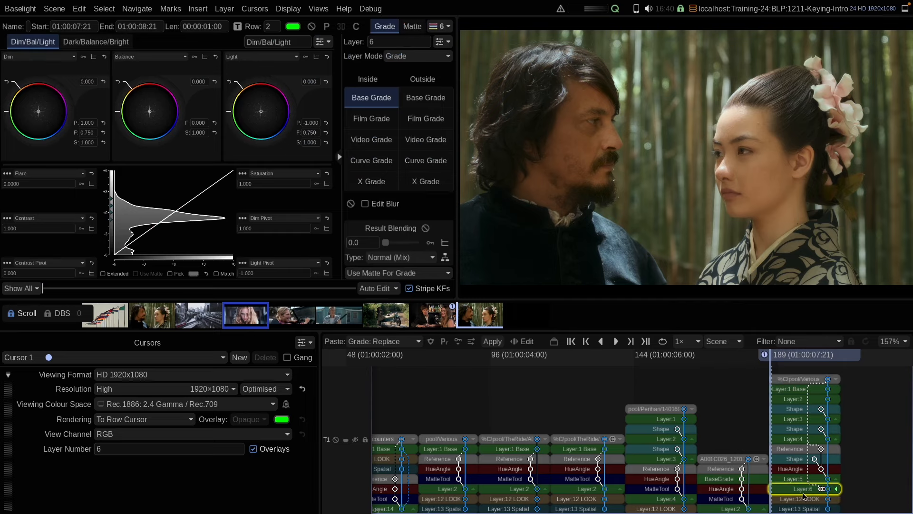
{"action": "key", "text": "Delete"}
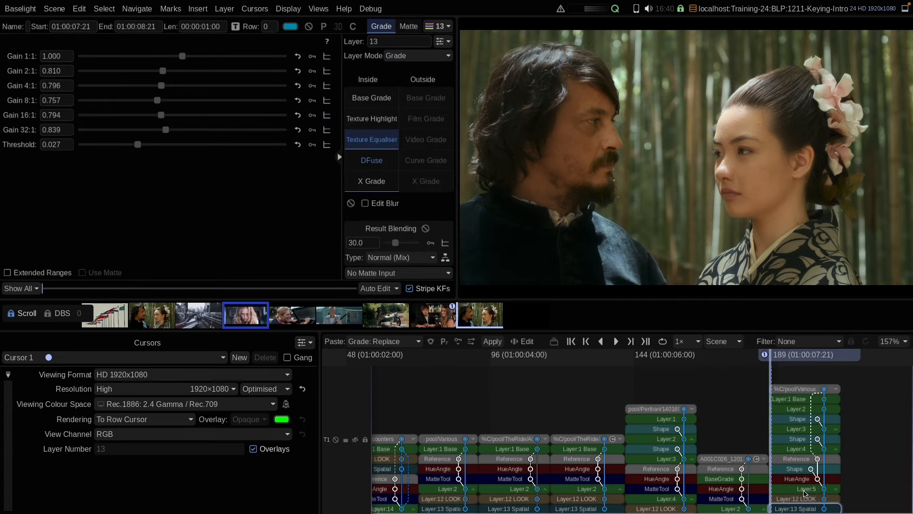
Remove the Shape and HueAngle operators from Layer 5's matte and reselect its grade.
{"action": "left_click", "coordinate": [805, 490]}
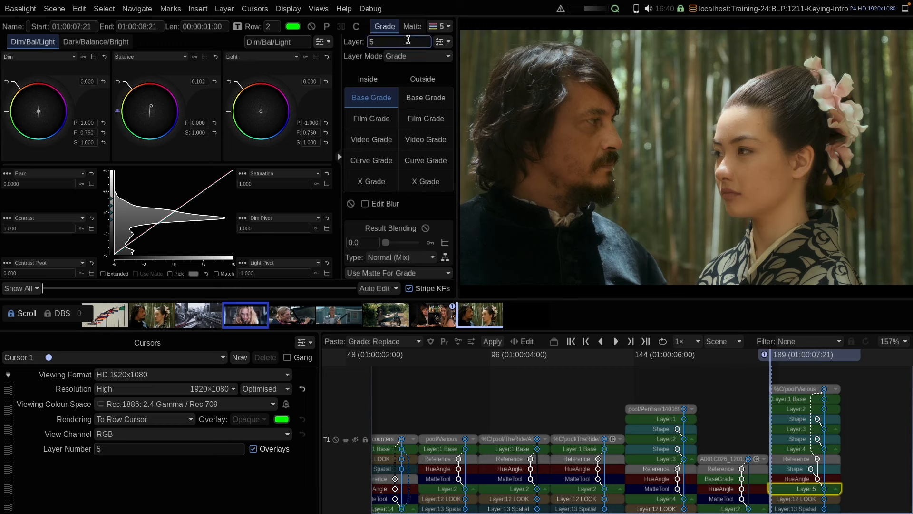
{"action": "left_click", "coordinate": [412, 26]}
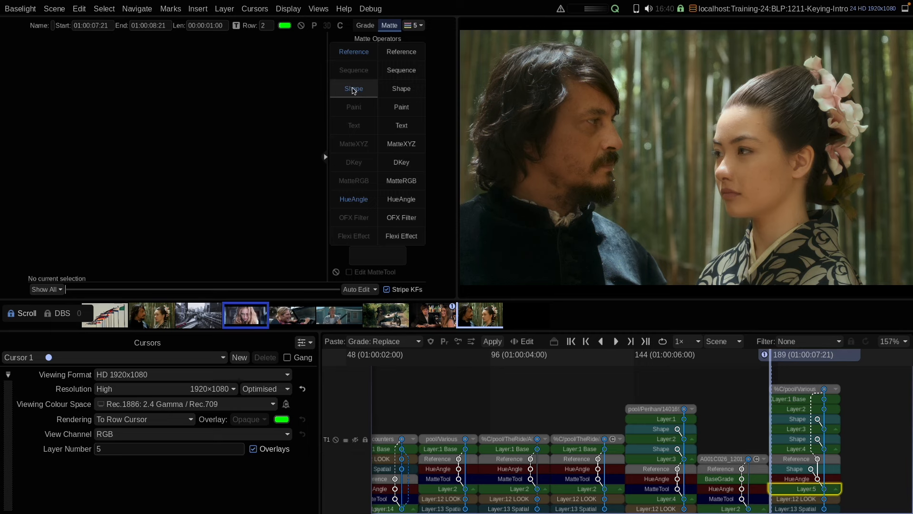
{"action": "left_click", "coordinate": [368, 92]}
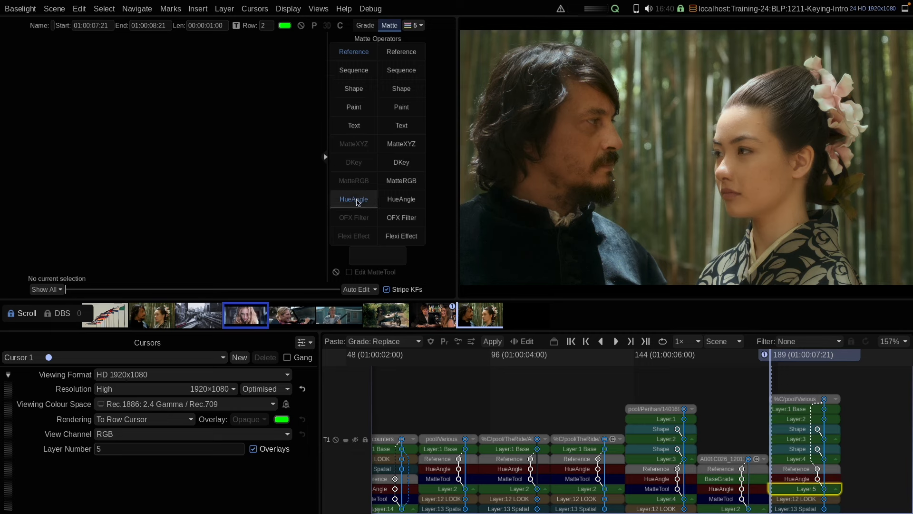
{"action": "left_click", "coordinate": [372, 202]}
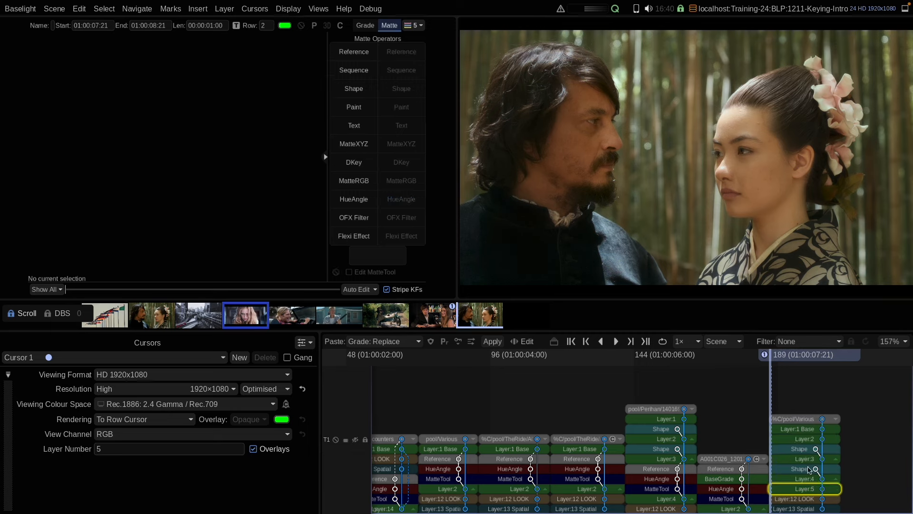
{"action": "left_click", "coordinate": [806, 493]}
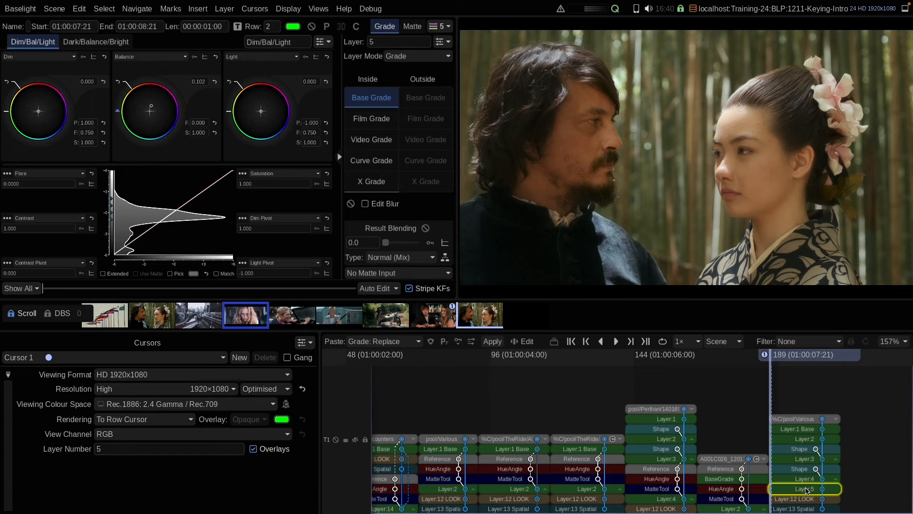
Try removing Layer 4's matte on the motorcycle shot, compare its grade disabled and enabled, and undo the matte removal.
{"action": "left_click", "coordinate": [733, 508]}
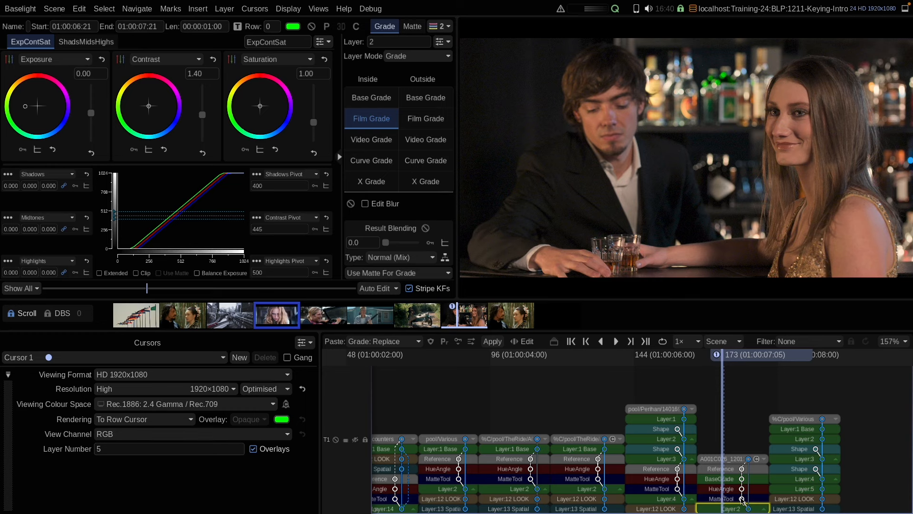
{"action": "left_click", "coordinate": [653, 492]}
{"action": "left_click", "coordinate": [639, 499]}
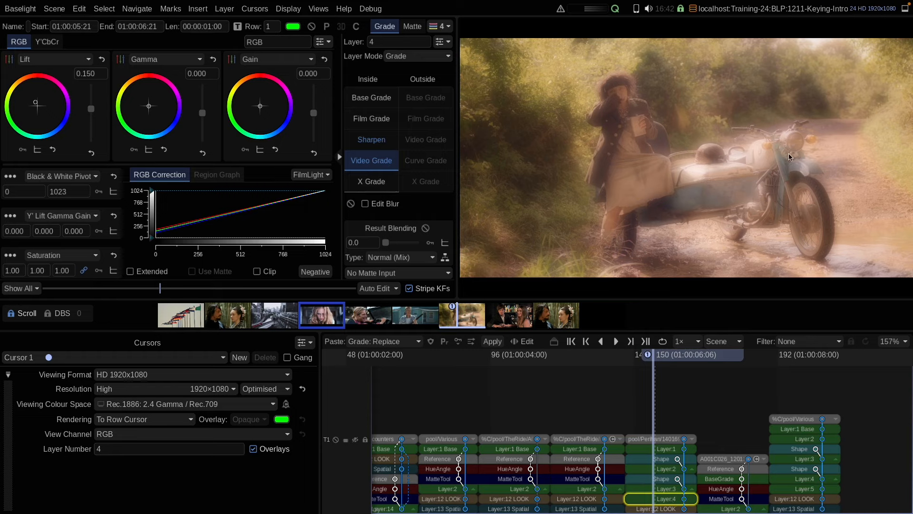
{"action": "left_click", "coordinate": [312, 27]}
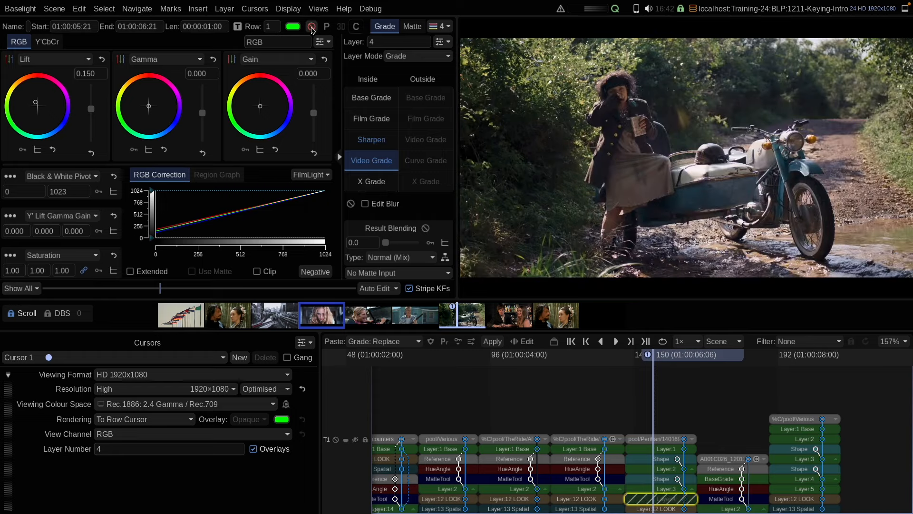
{"action": "left_click", "coordinate": [311, 29]}
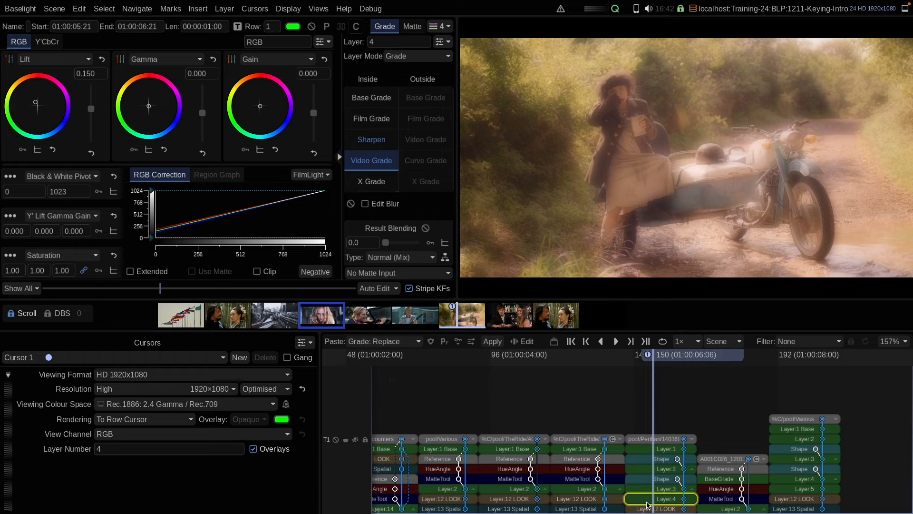
{"action": "key", "text": "ctrl+v"}
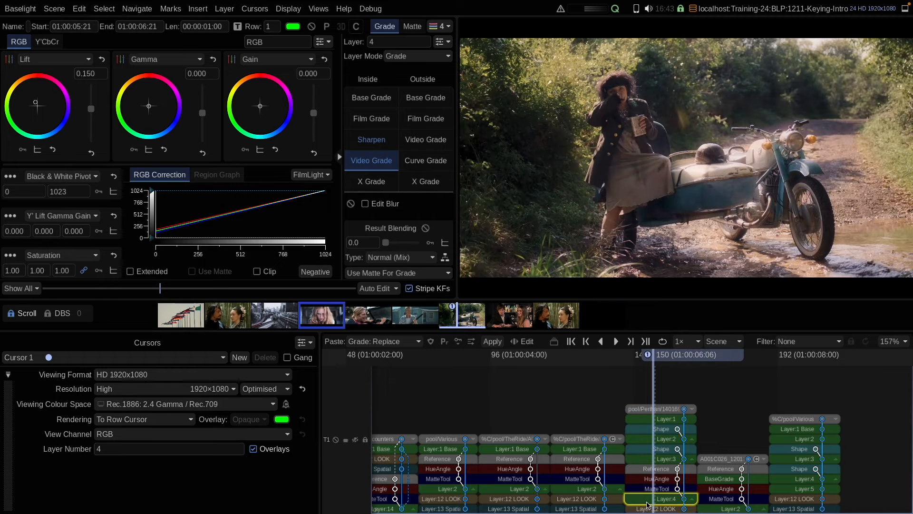